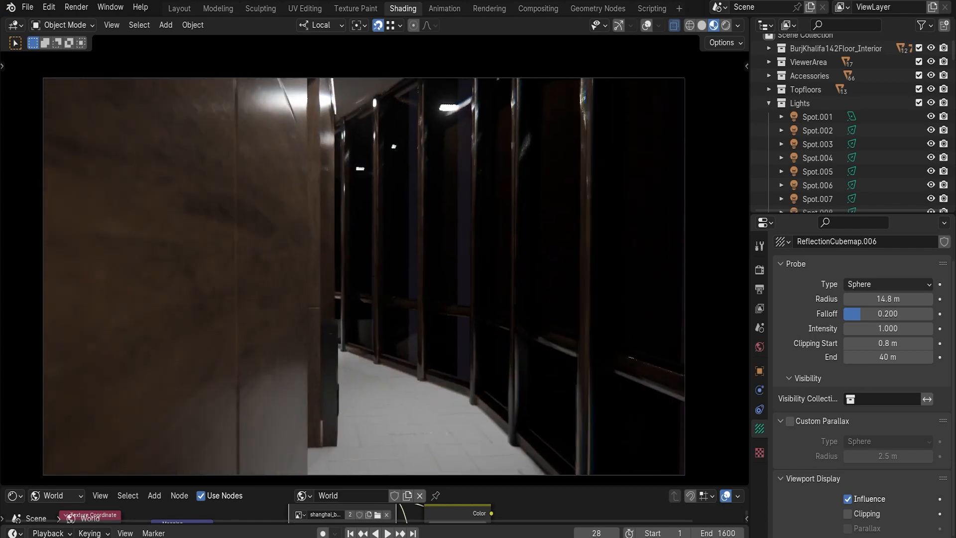
# Walk through the baked observation-deck interior to examine the lighting and reflections on the wood walls, metal columns and windows
pyautogui.press('w')
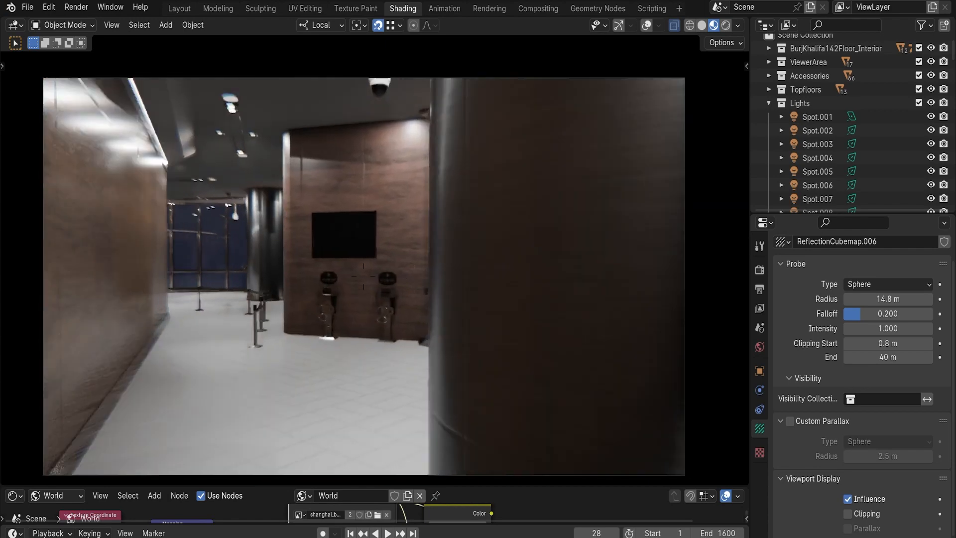
pyautogui.press('w')
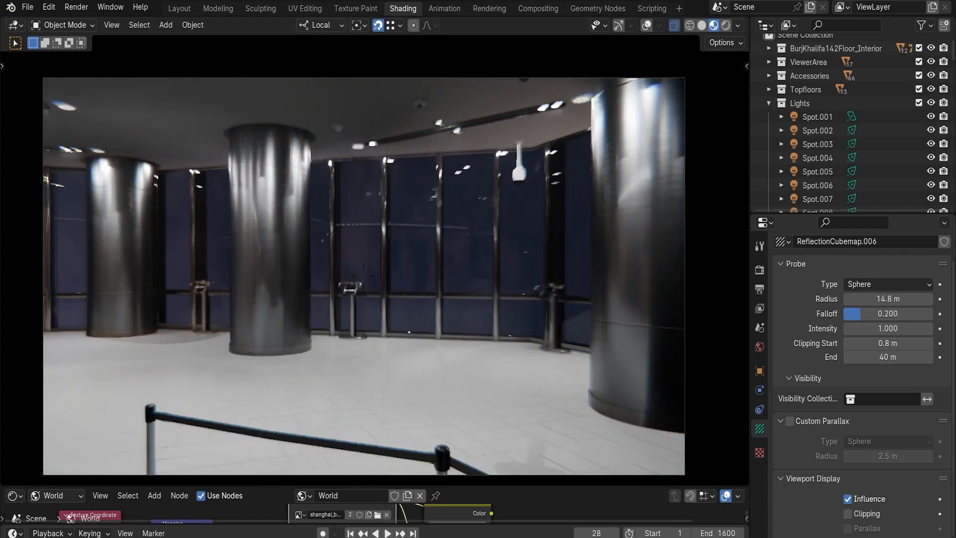
pyautogui.press('w')
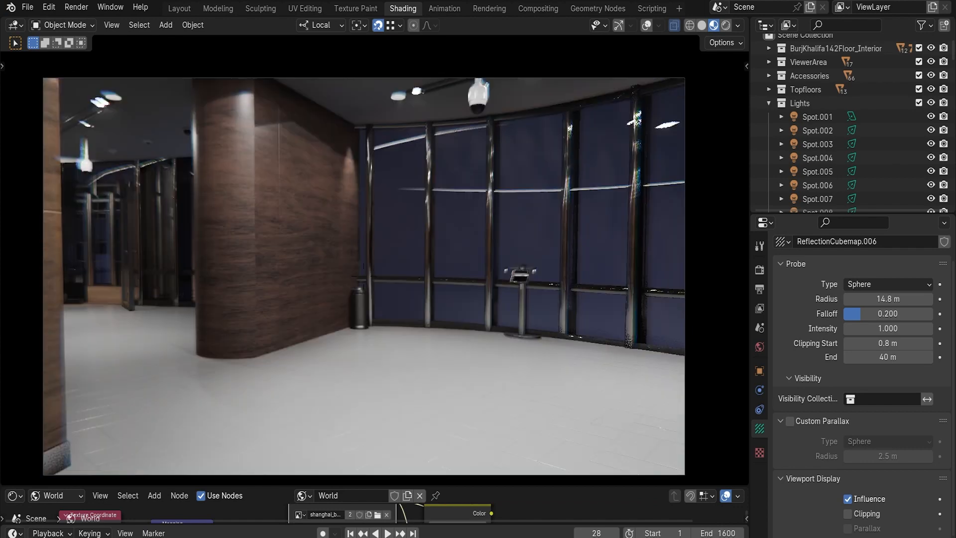
pyautogui.press('w')
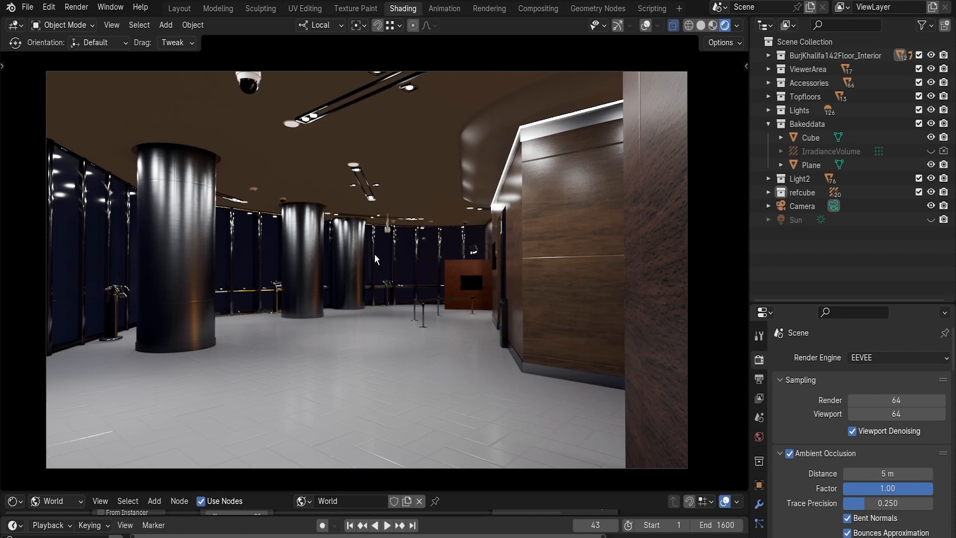
# Walk through the unbaked interior in rendered view to inspect the floor reflections, columns, windows and the wall around the dark door
pyautogui.hotkey('shift', '`')
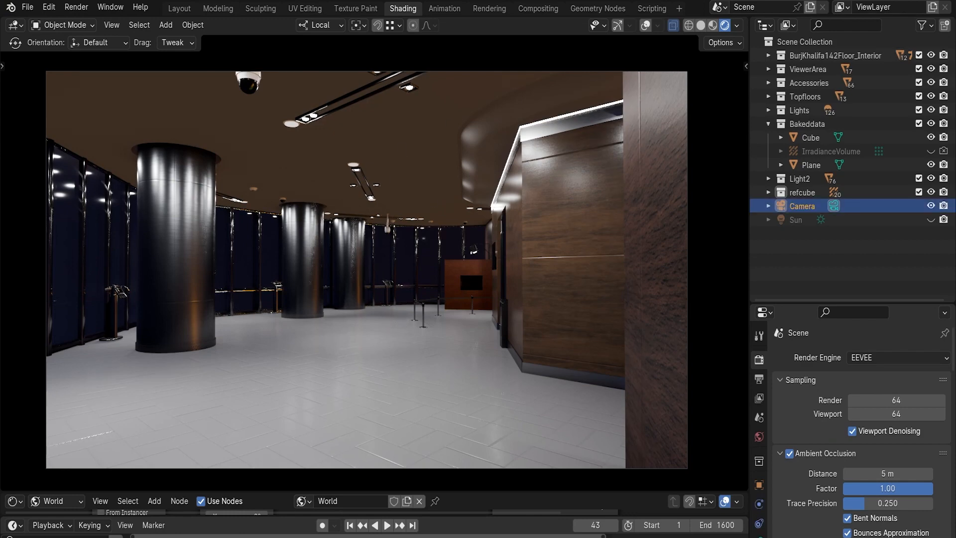
pyautogui.press('w')
pyautogui.press('w')
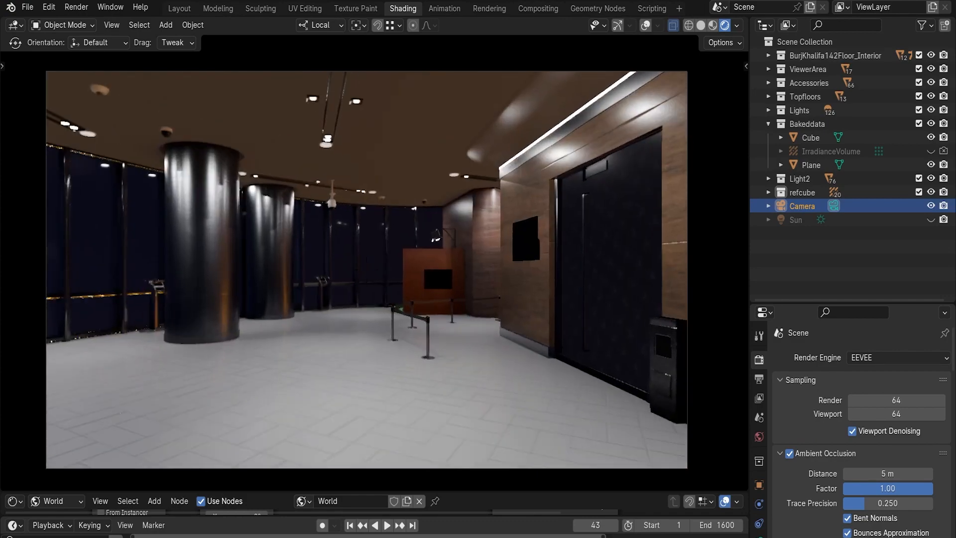
pyautogui.press('w')
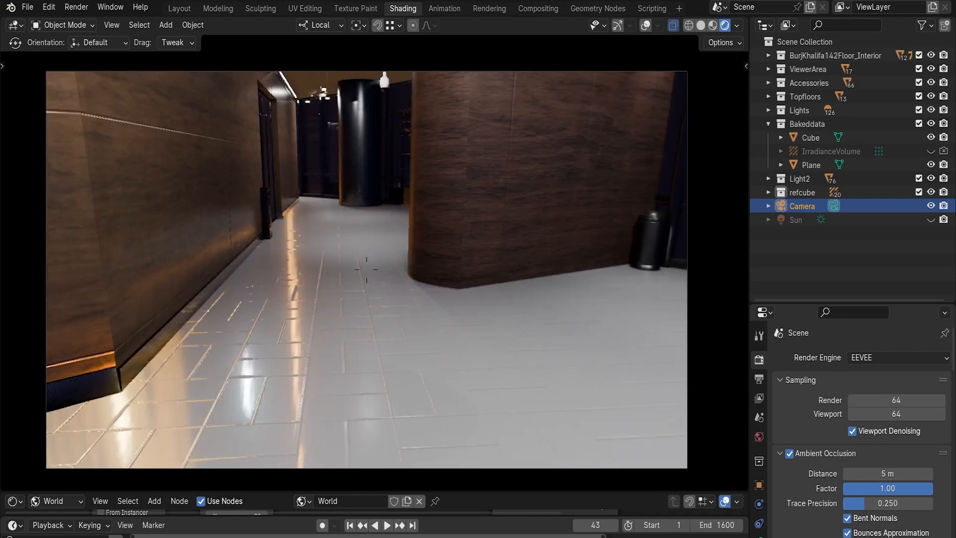
pyautogui.press('w')
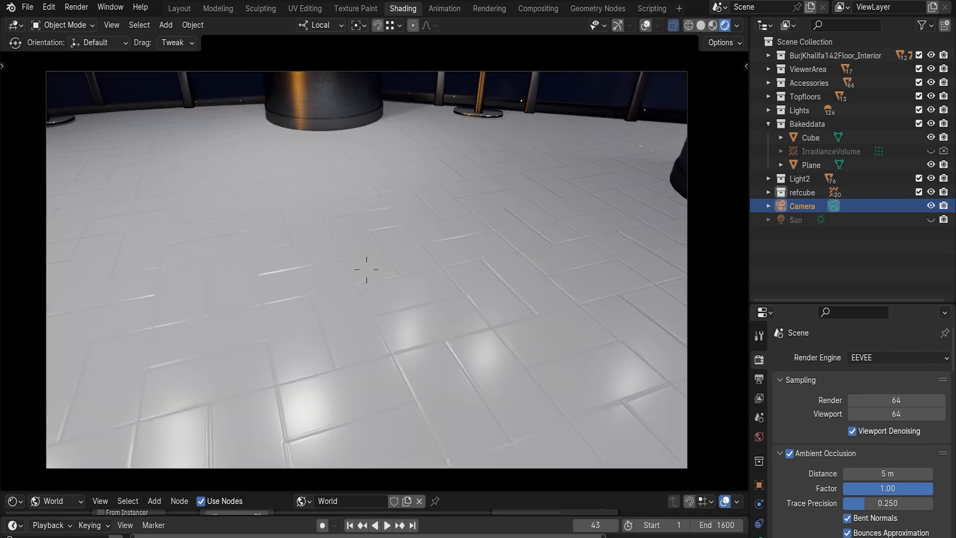
pyautogui.press('w')
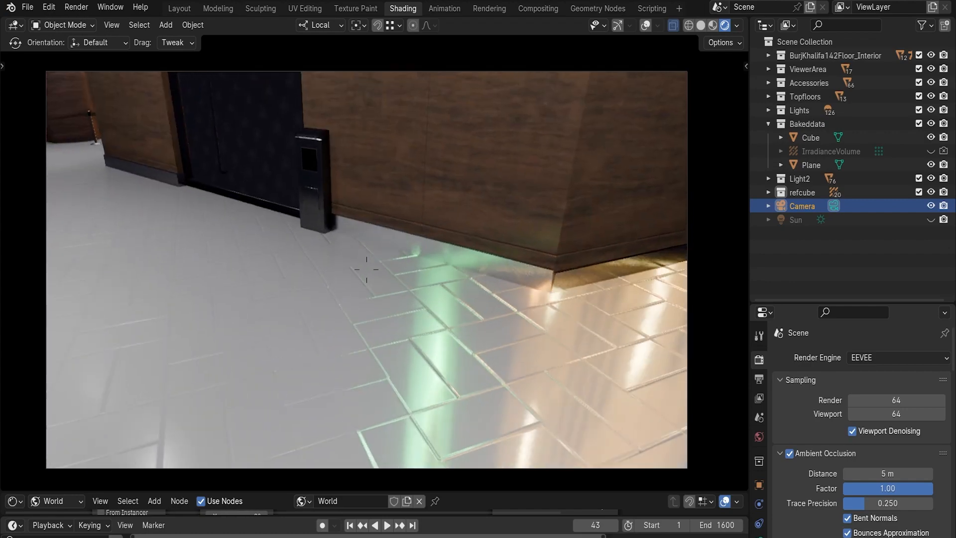
pyautogui.press('w')
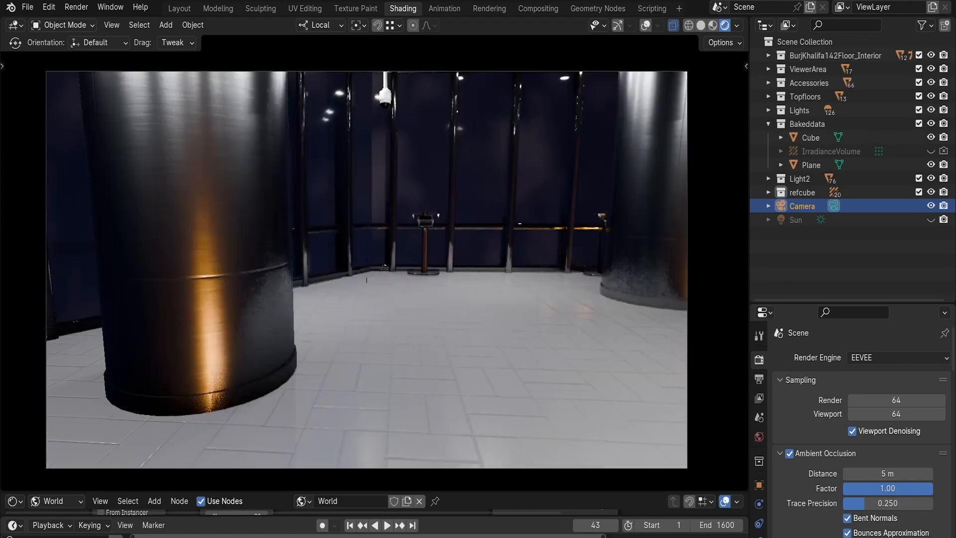
pyautogui.press('w')
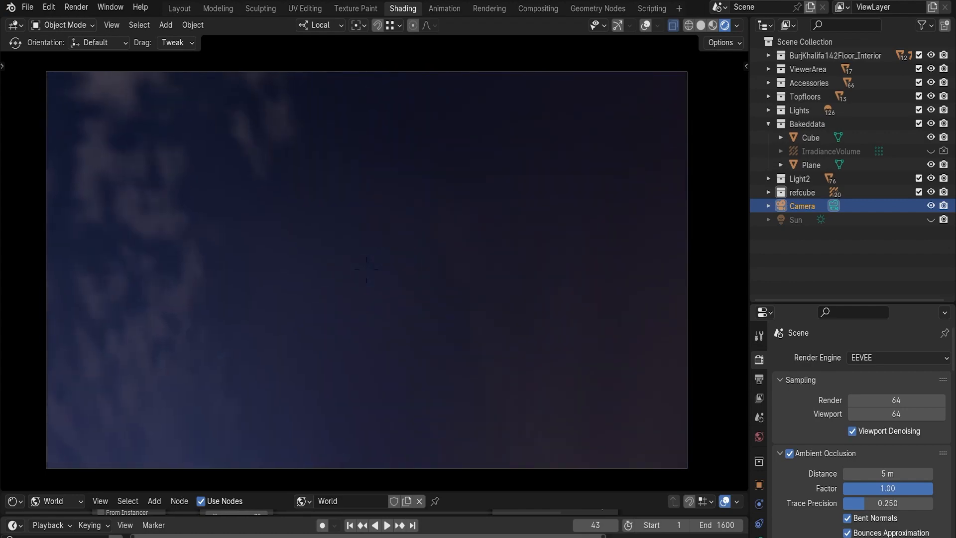
pyautogui.press('w')
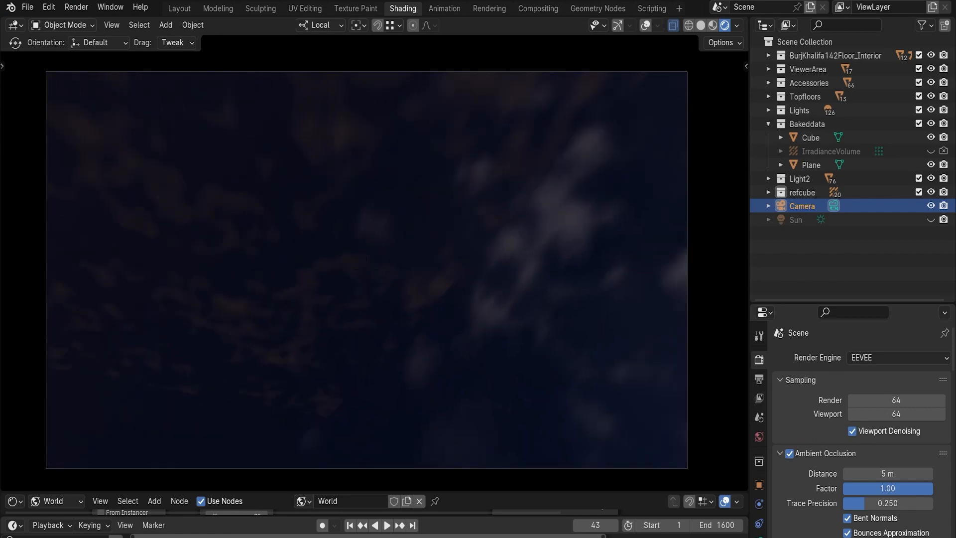
pyautogui.press('w')
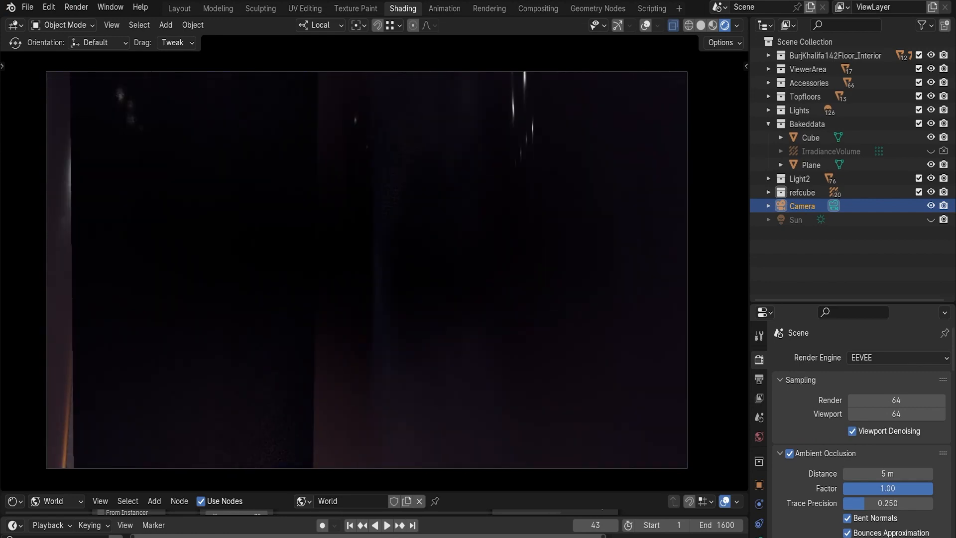
pyautogui.press('w')
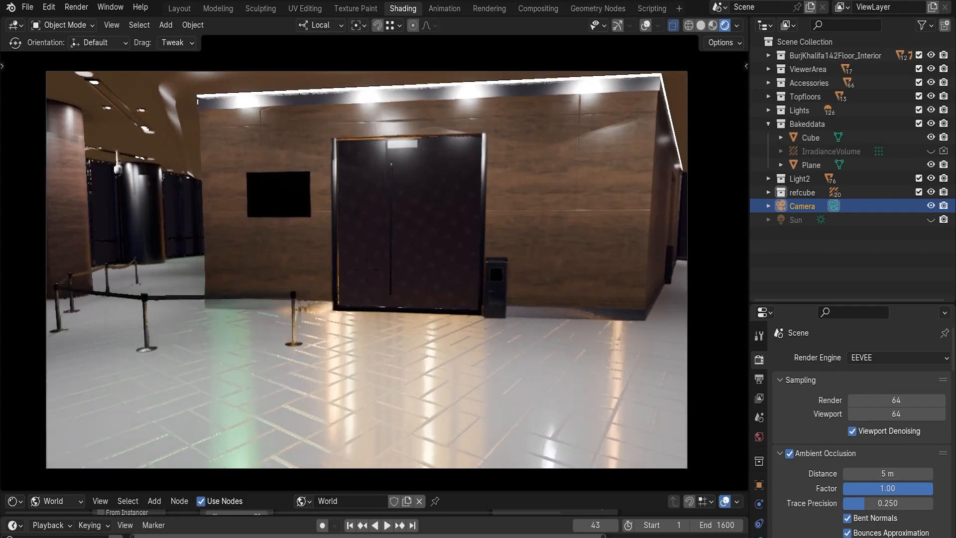
pyautogui.press('s')
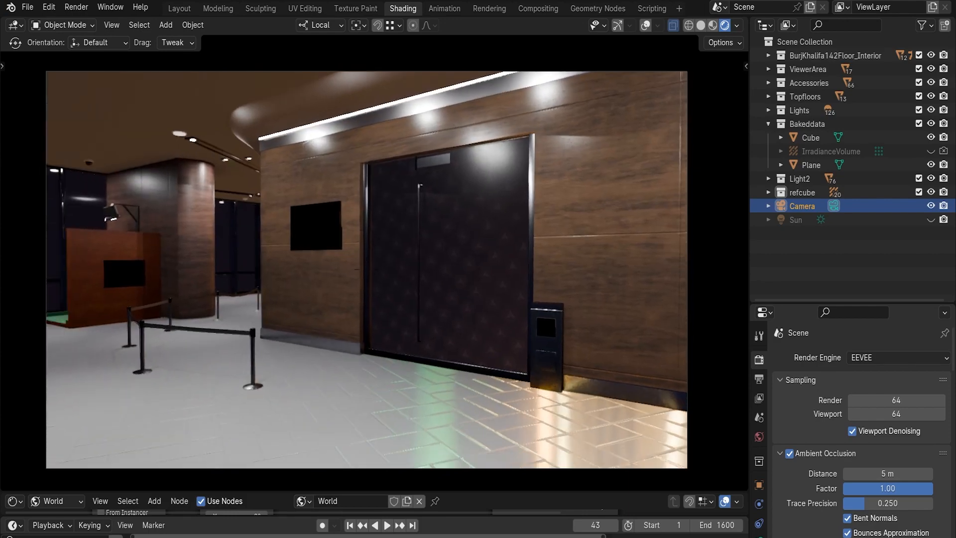
pyautogui.click(366, 269)
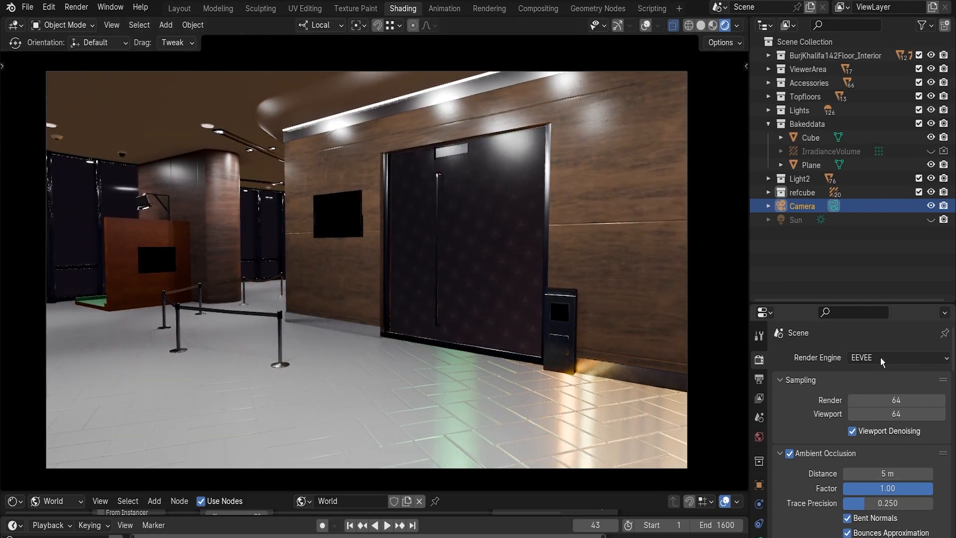
# Review the scene's EEVEE render settings, from sampling and ambient occlusion to screen space reflections and volumetrics
pyautogui.scroll(-3, 826, 444)
pyautogui.scroll(-12, 825, 444)
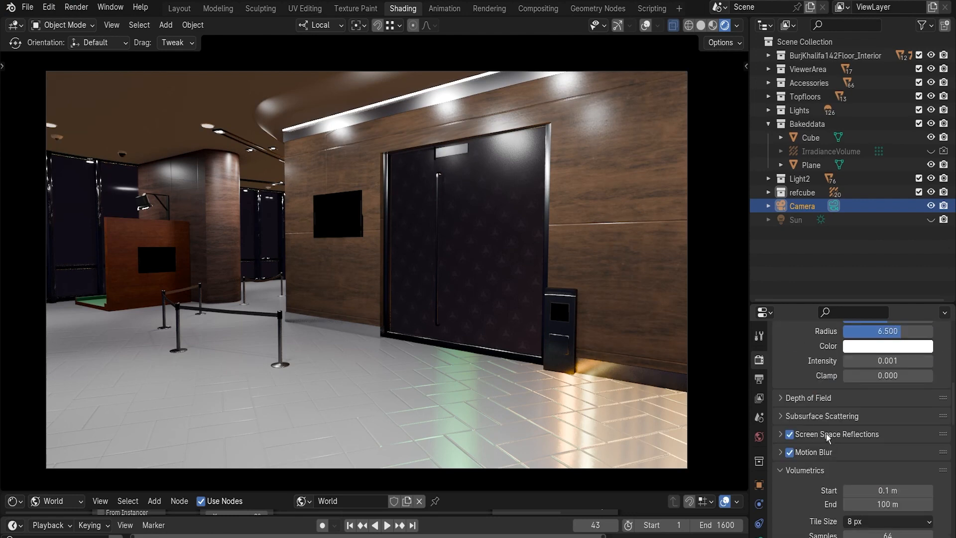
pyautogui.scroll(-9, 819, 454)
pyautogui.scroll(12, 817, 456)
pyautogui.scroll(12, 817, 456)
# Walk back from the dark door to a wide view of the unbaked hall with its columns and red booth
pyautogui.hotkey('shift', '`')
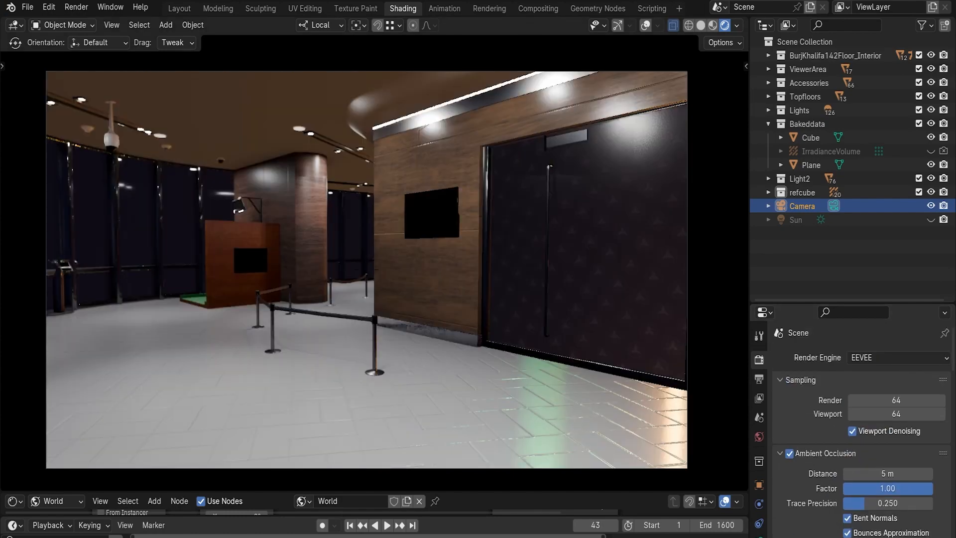
pyautogui.press('w')
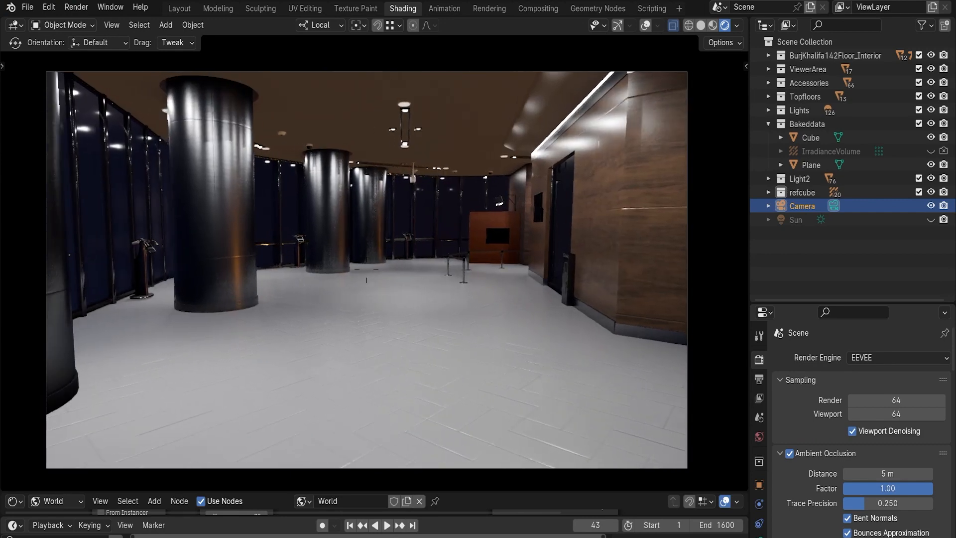
pyautogui.click(385, 279)
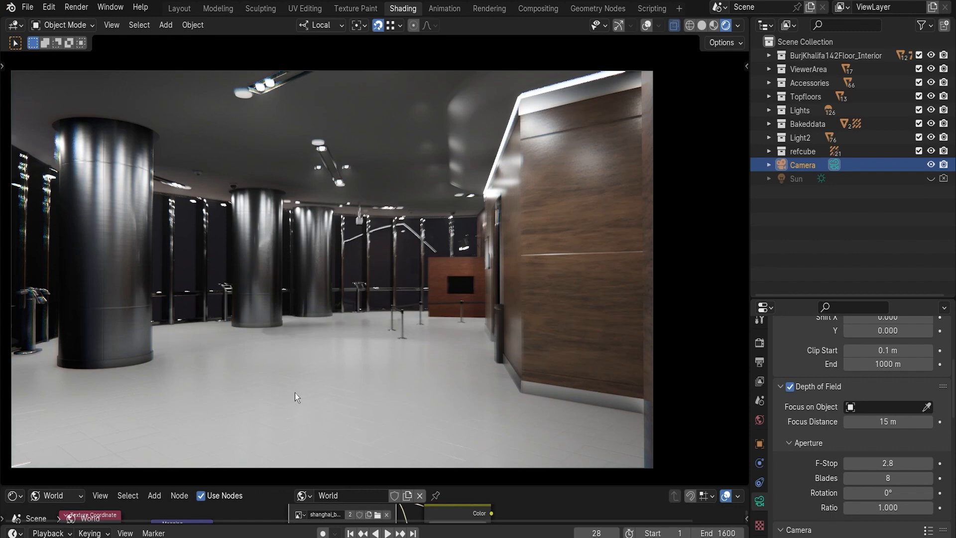
# Switch between the "01 Not Baked" and "01" Blender files to compare the same hall, ending on the baked "01" file
pyautogui.click(205, 517)
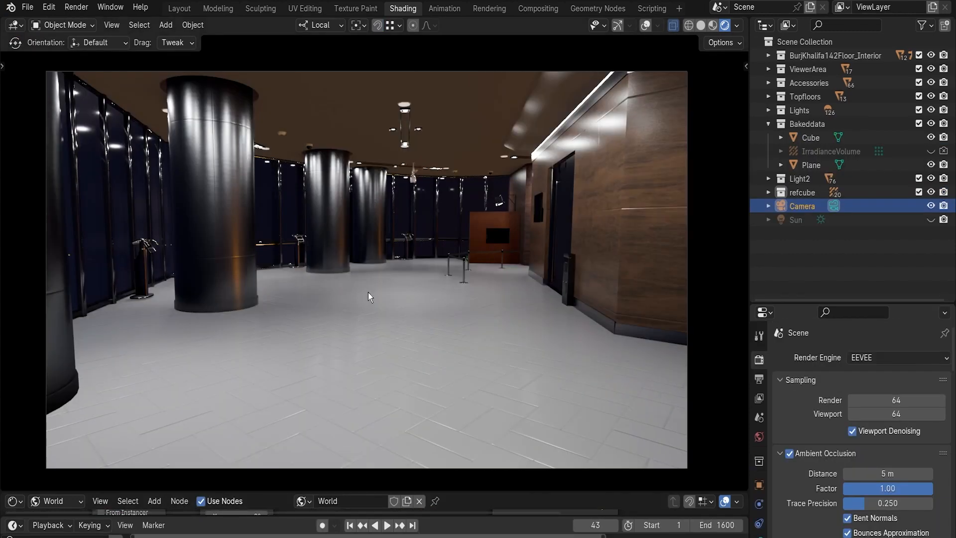
pyautogui.moveTo(257, 536)
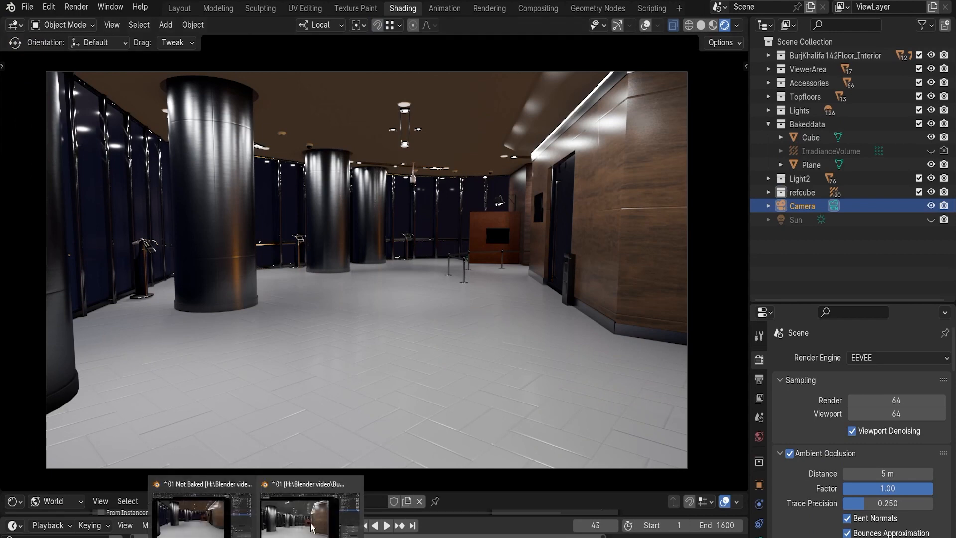
pyautogui.click(313, 522)
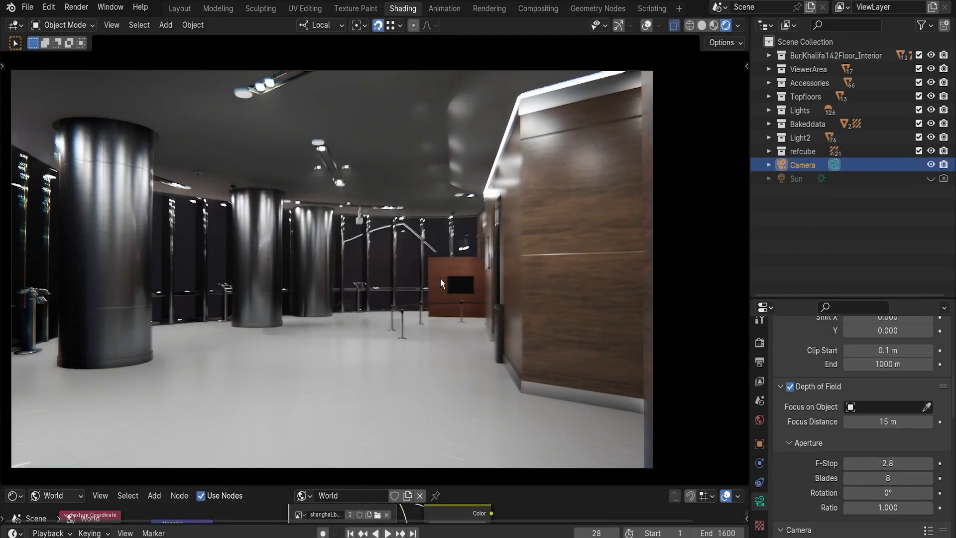
# Walk through the baked hall to examine the ceiling lighting, column shadows on the floor, barrier posts and wood walls
pyautogui.hotkey('shift', '`')
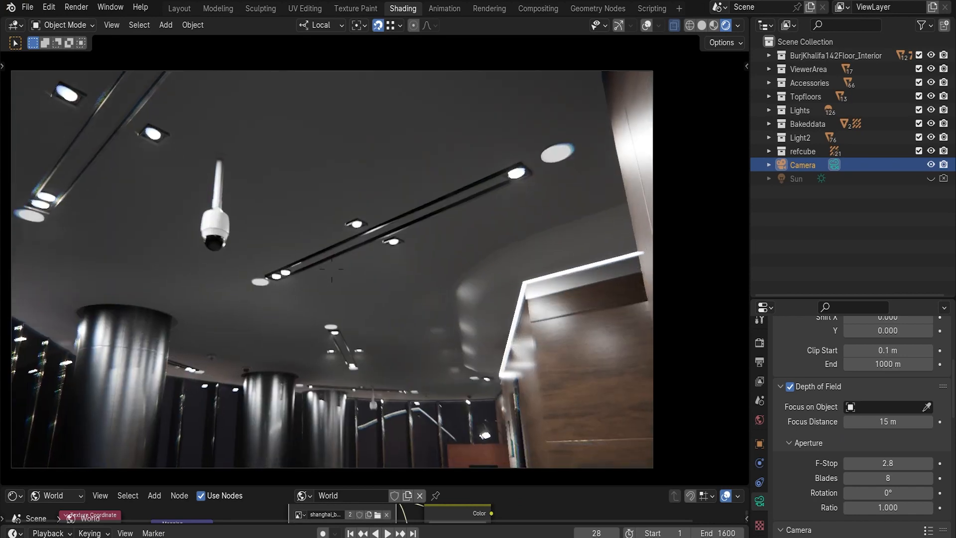
pyautogui.press('w')
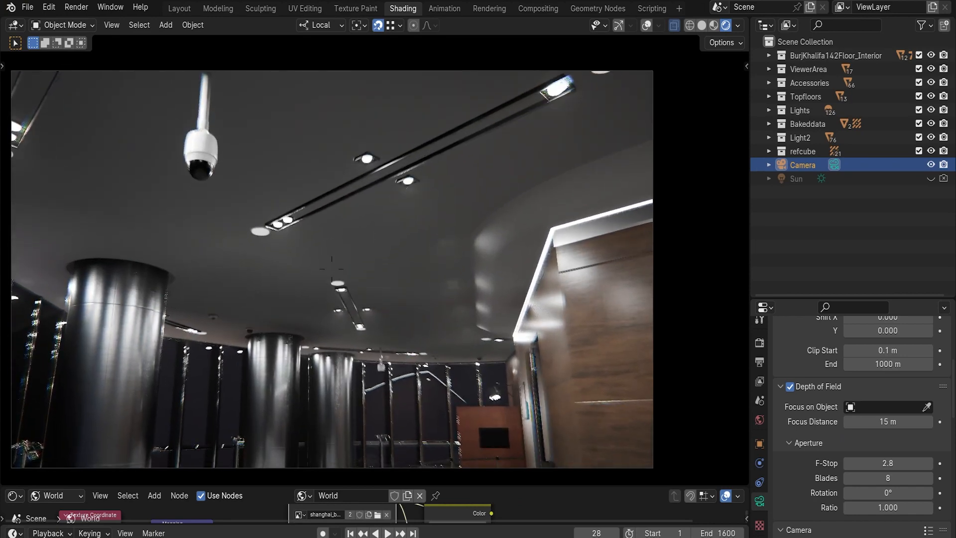
pyautogui.press('w')
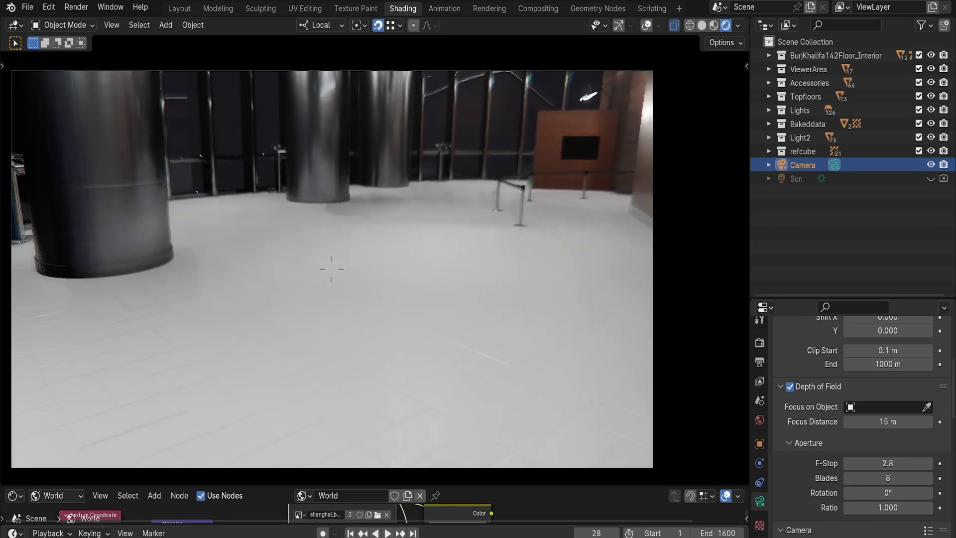
pyautogui.press('w')
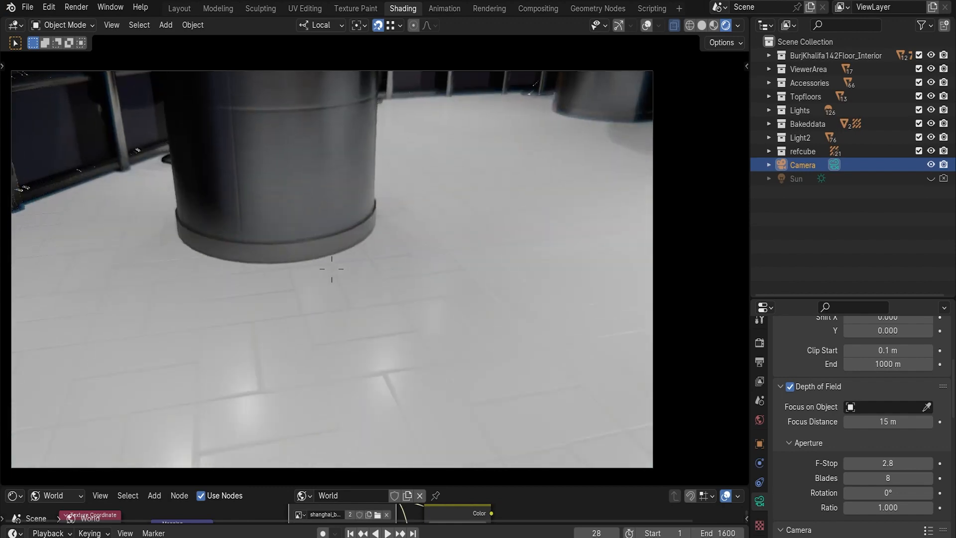
pyautogui.press('s')
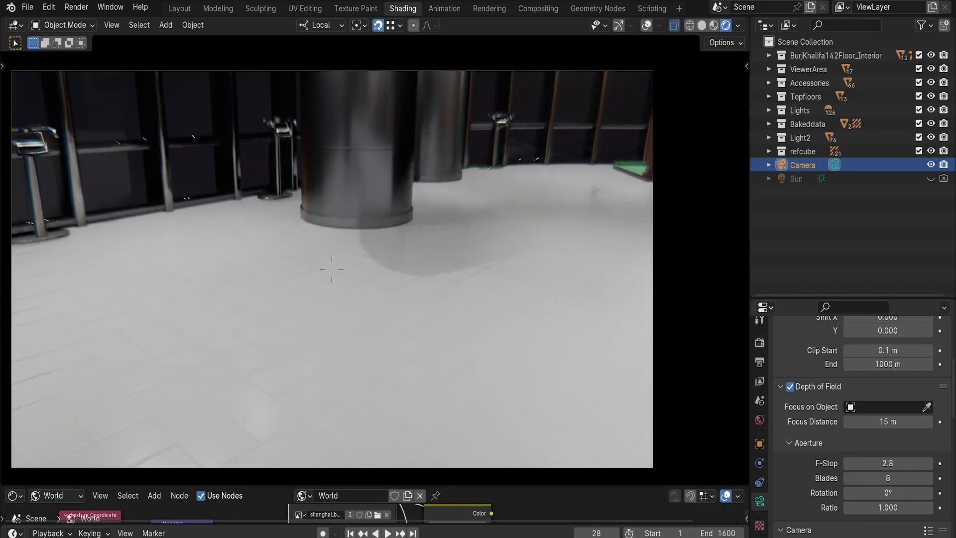
pyautogui.press('w')
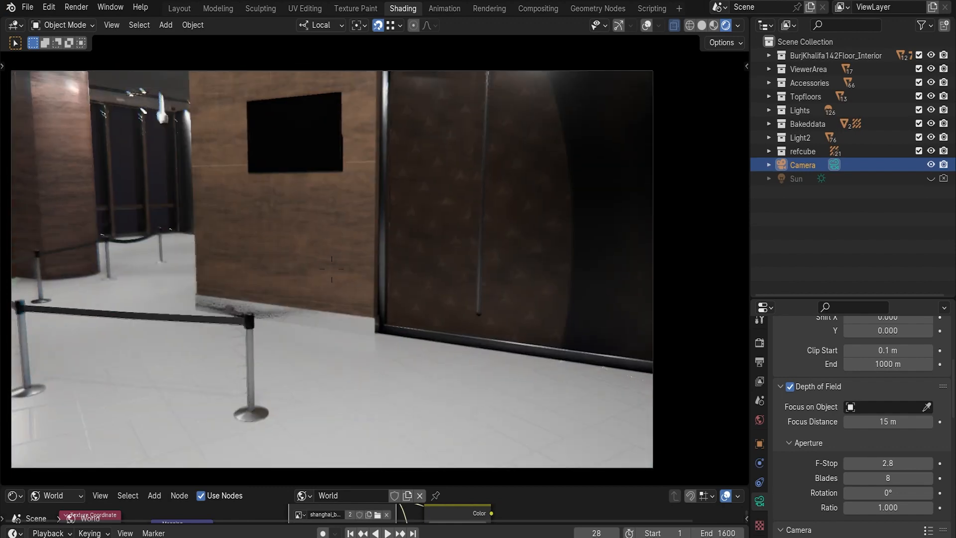
pyautogui.press('w')
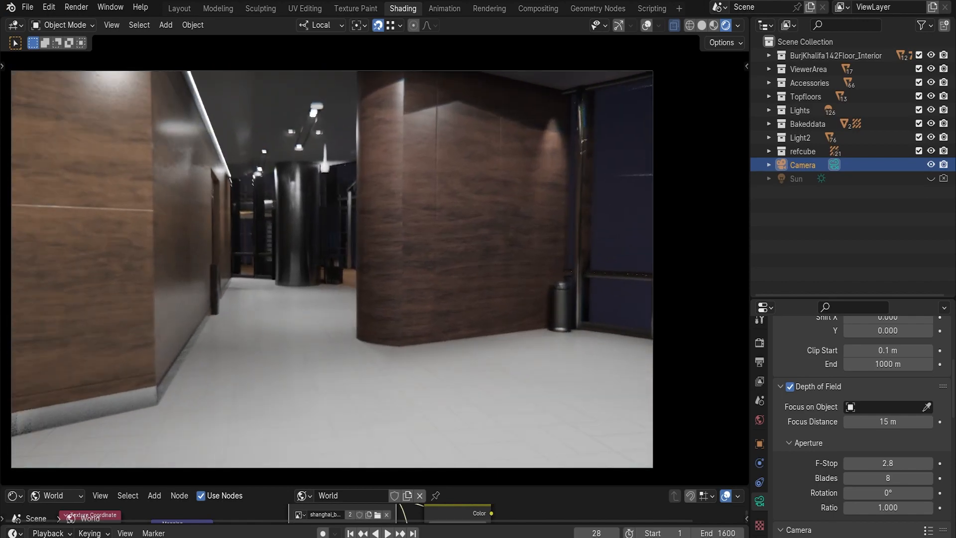
pyautogui.press('w')
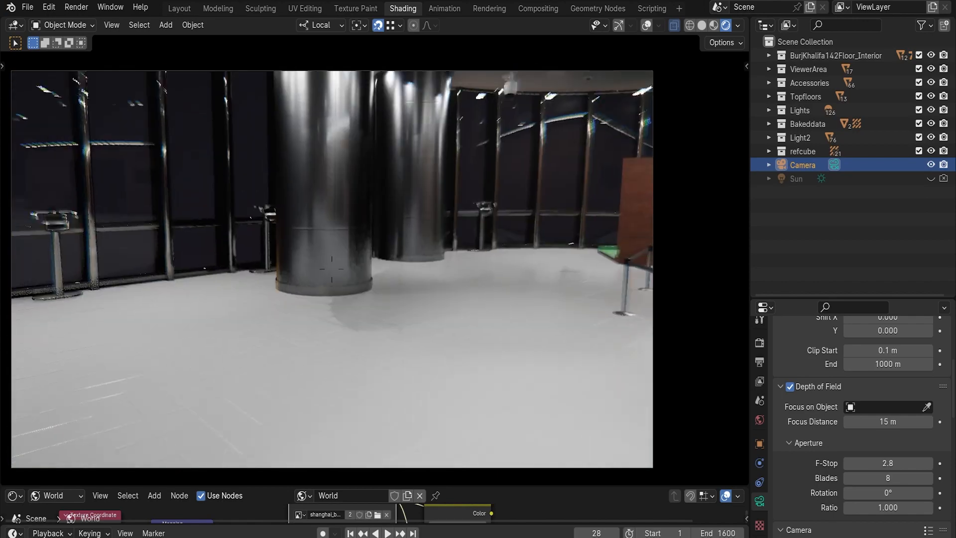
pyautogui.press('s')
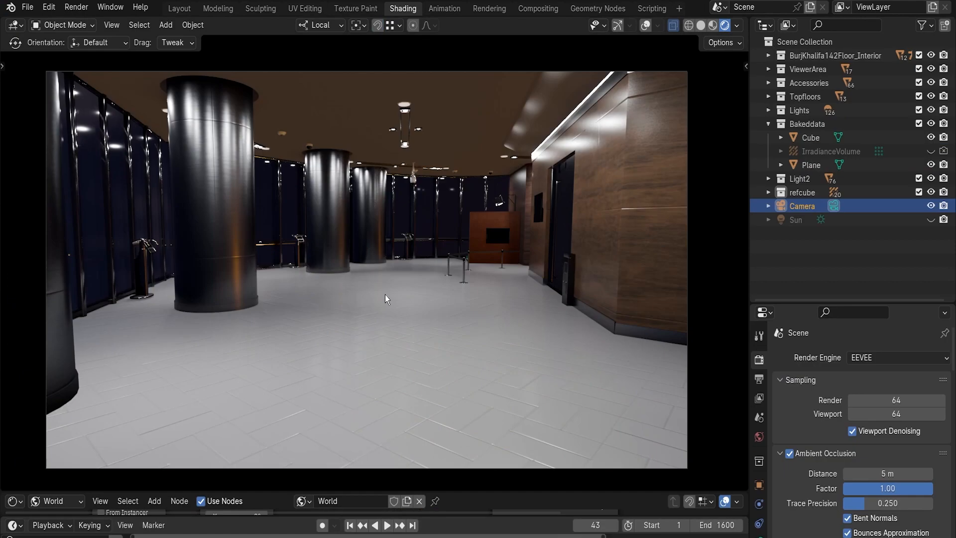
# Walk through the unbaked hall past the metal columns to the barrier posts beside the wood wall
pyautogui.press('w')
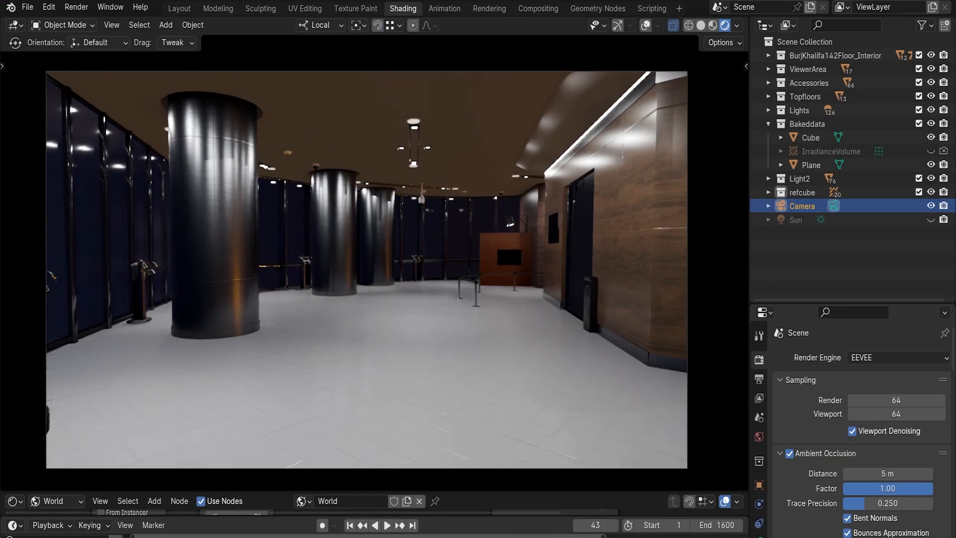
pyautogui.press('w')
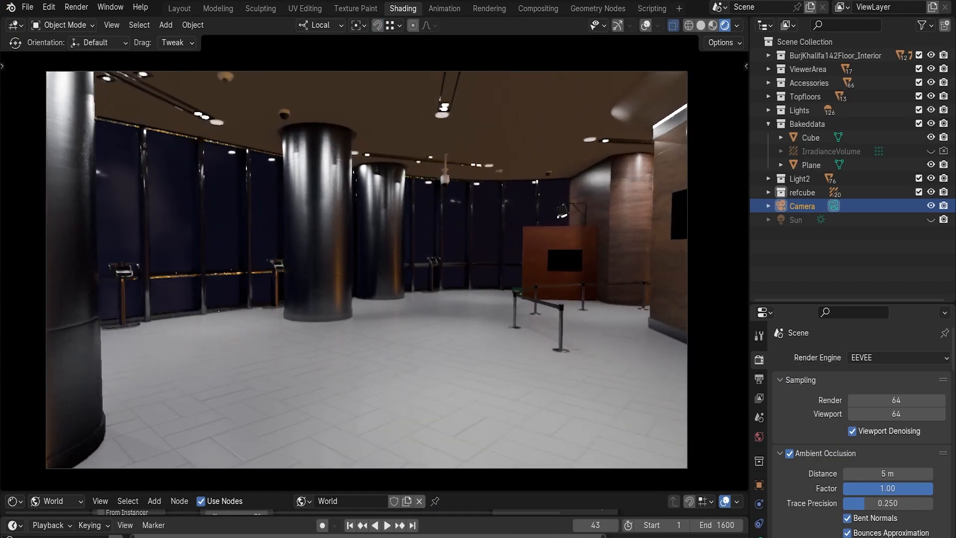
pyautogui.press('w')
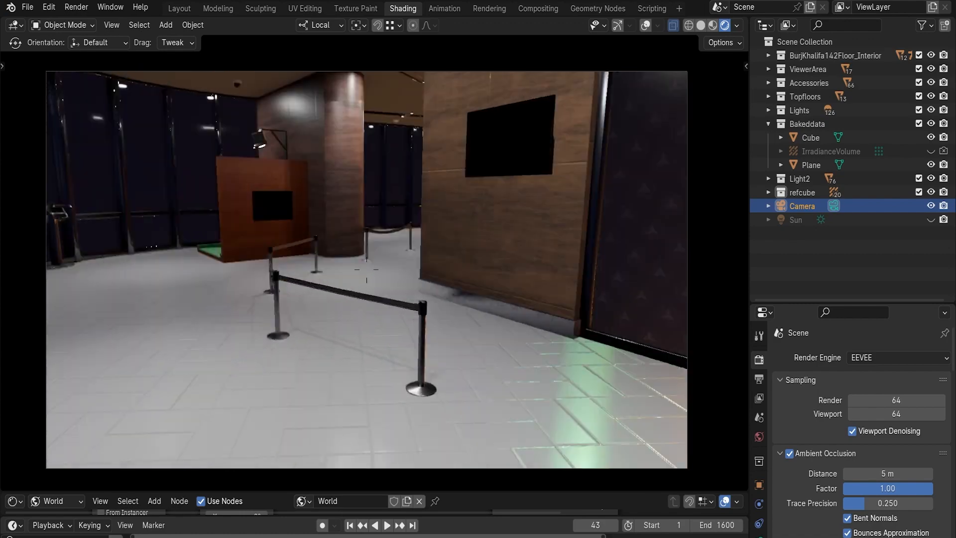
pyautogui.press('w')
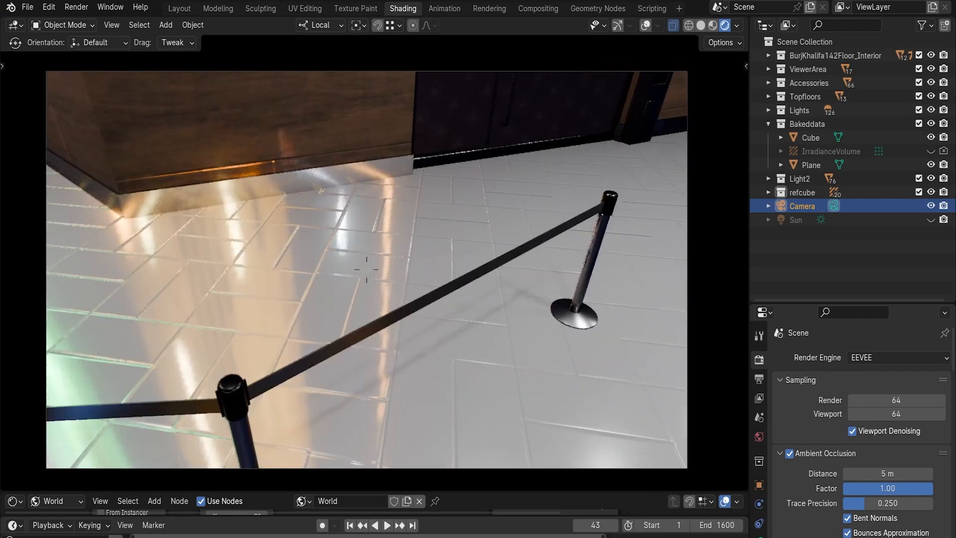
# Examine the unbaked floor's light reflections around the barrier posts, column base, wood wall and dark doors
pyautogui.press('s')
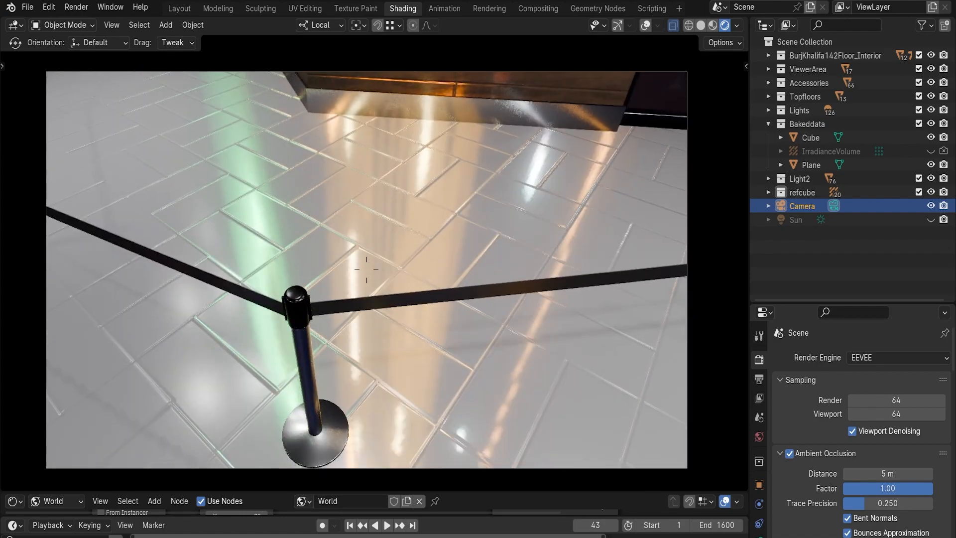
pyautogui.press('w')
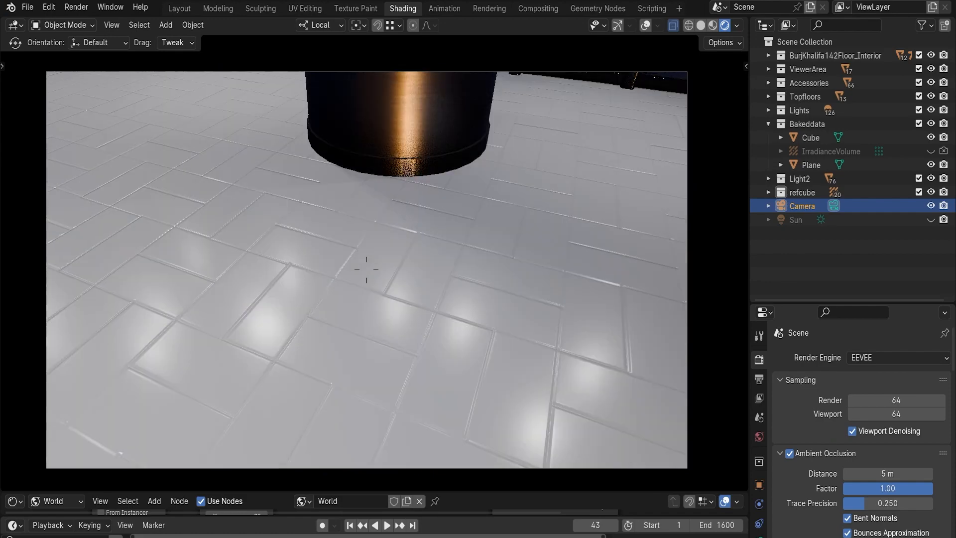
pyautogui.press('s')
pyautogui.press('w')
pyautogui.press('s')
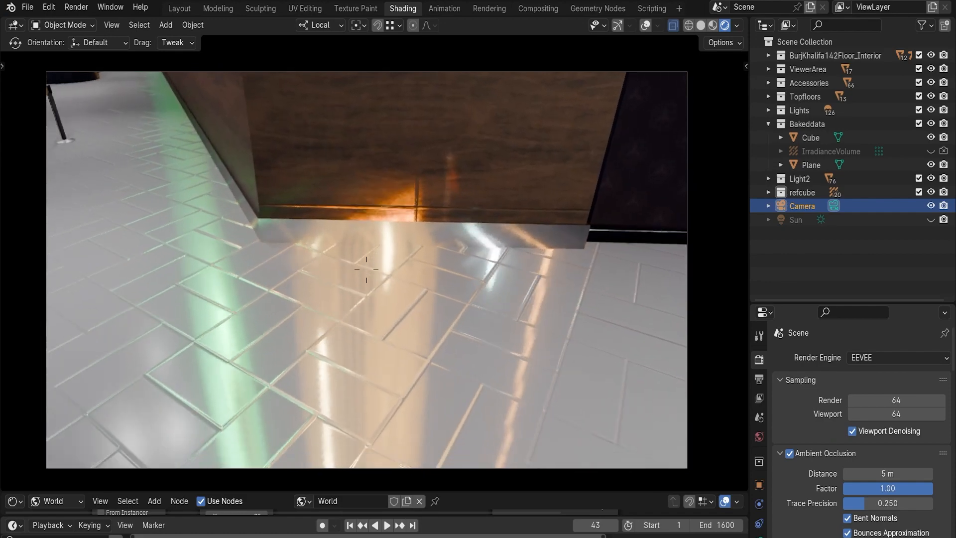
pyautogui.press('s')
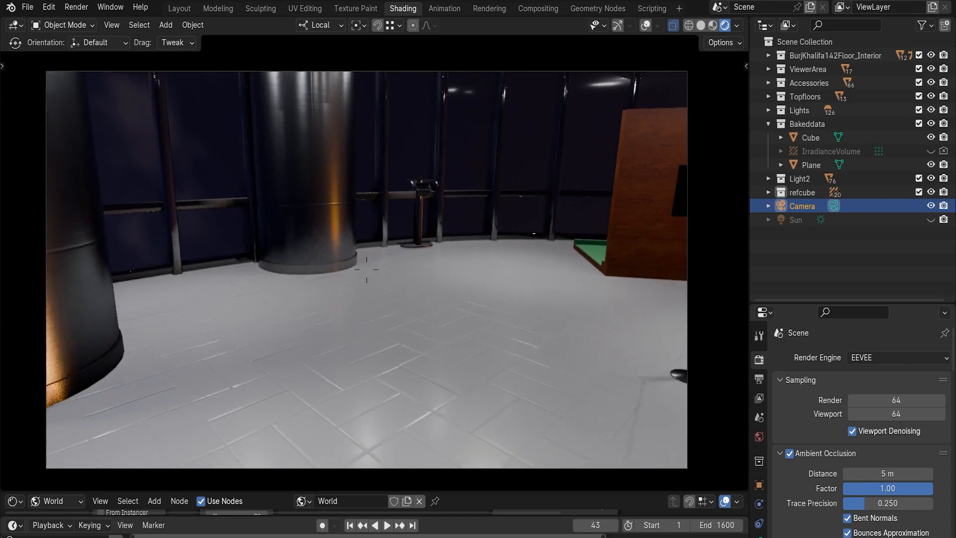
pyautogui.press('w')
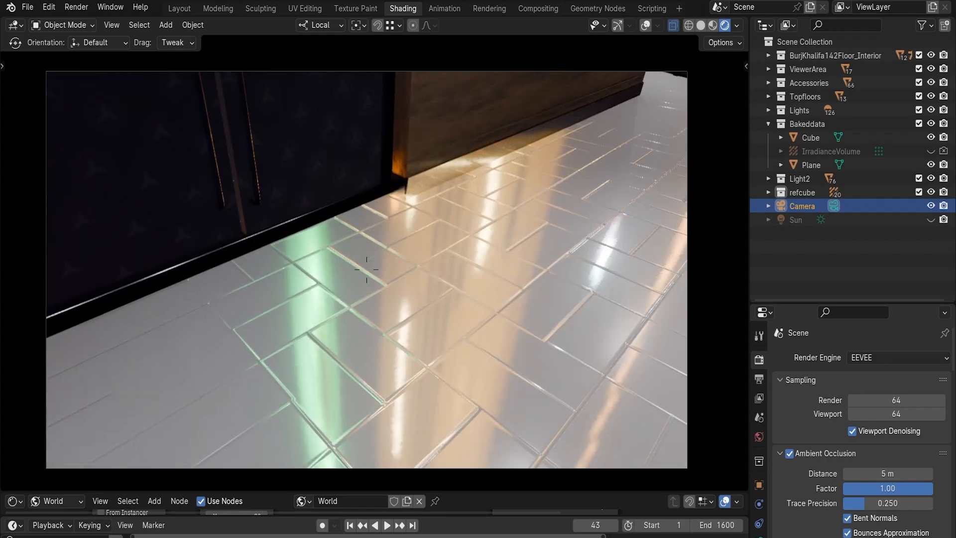
# Inspect the unbaked ceiling lights and wood walls while walking past the windows to the open glass door
pyautogui.press('w')
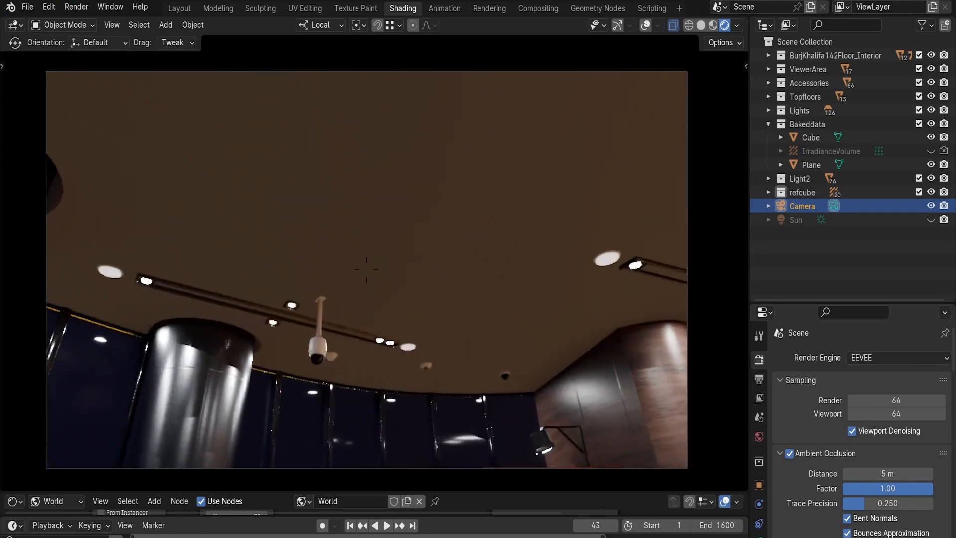
pyautogui.press('w')
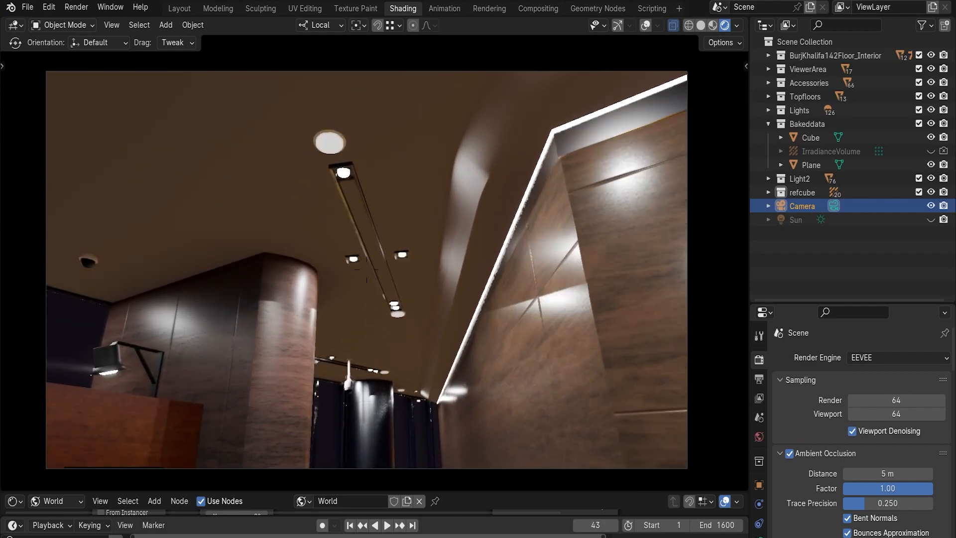
pyautogui.press('w')
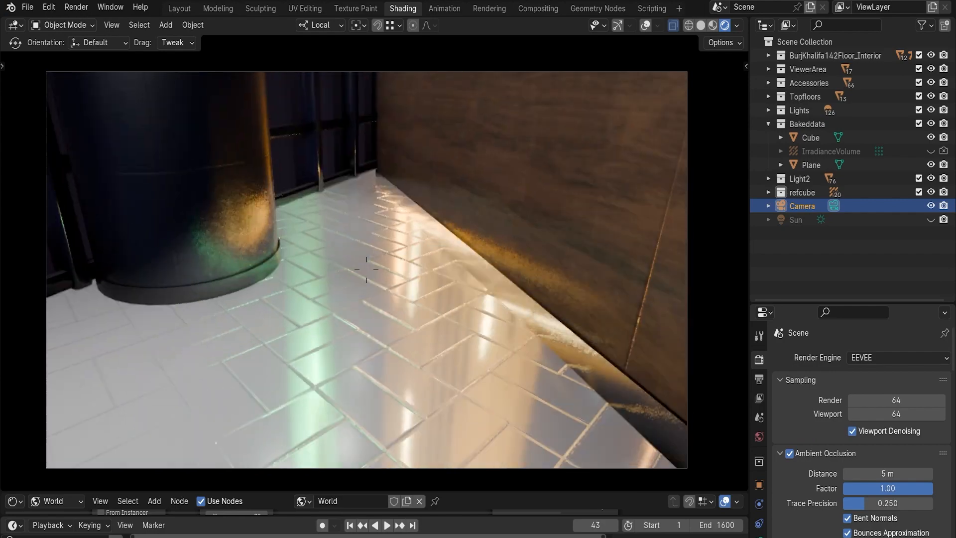
pyautogui.press('w')
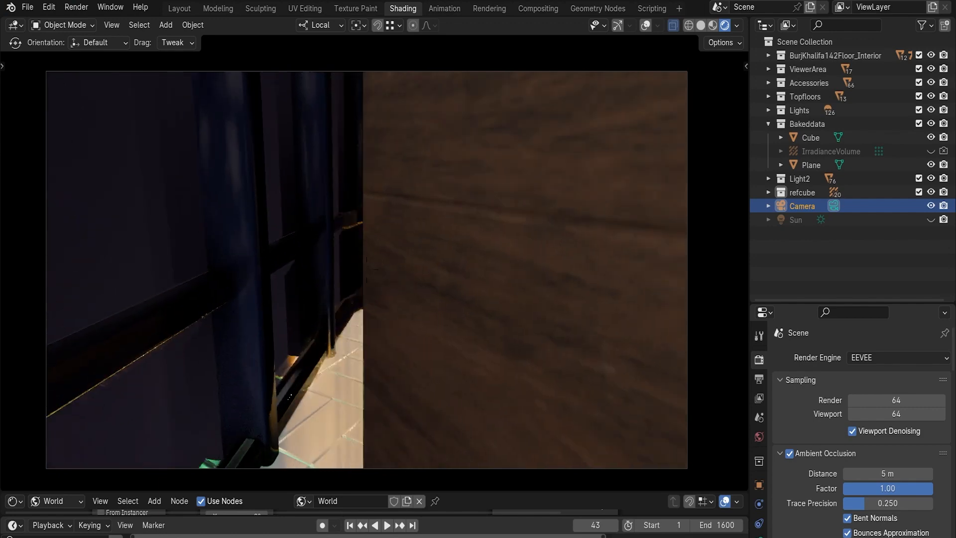
pyautogui.press('w')
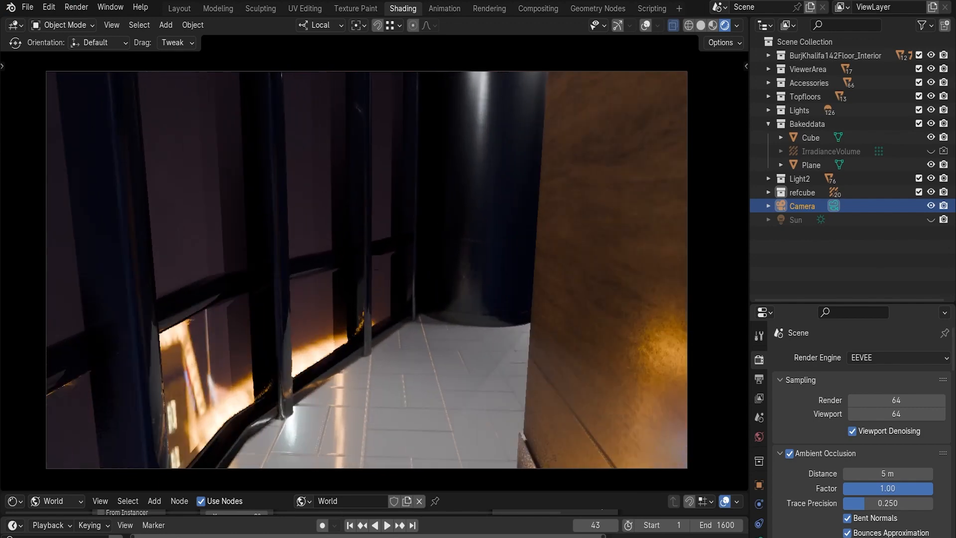
pyautogui.press('w')
pyautogui.click(390, 275)
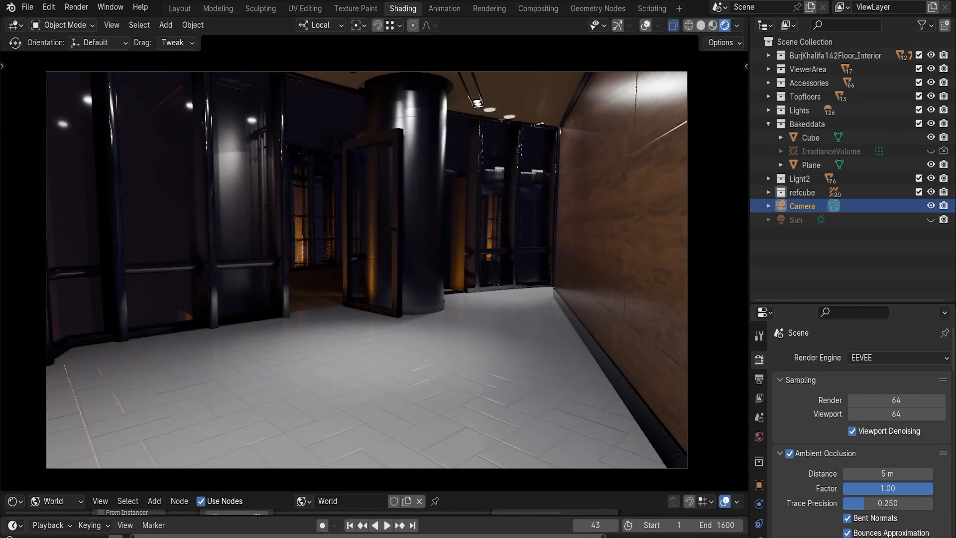
# Switch to the baked "01" file and walk out onto the wood-floored terrace to the base of a thin metal pole
pyautogui.click(293, 530)
pyautogui.hotkey('shift', '`')
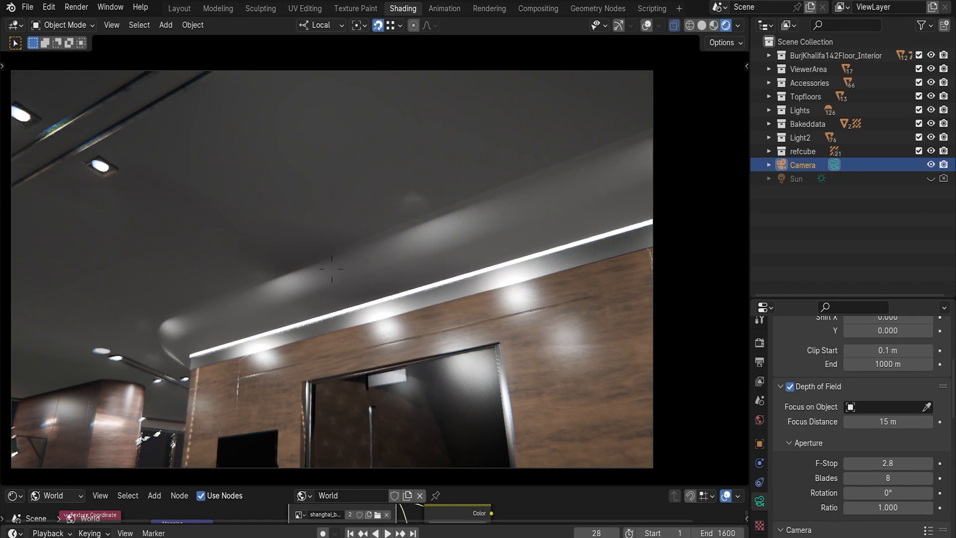
pyautogui.press('w')
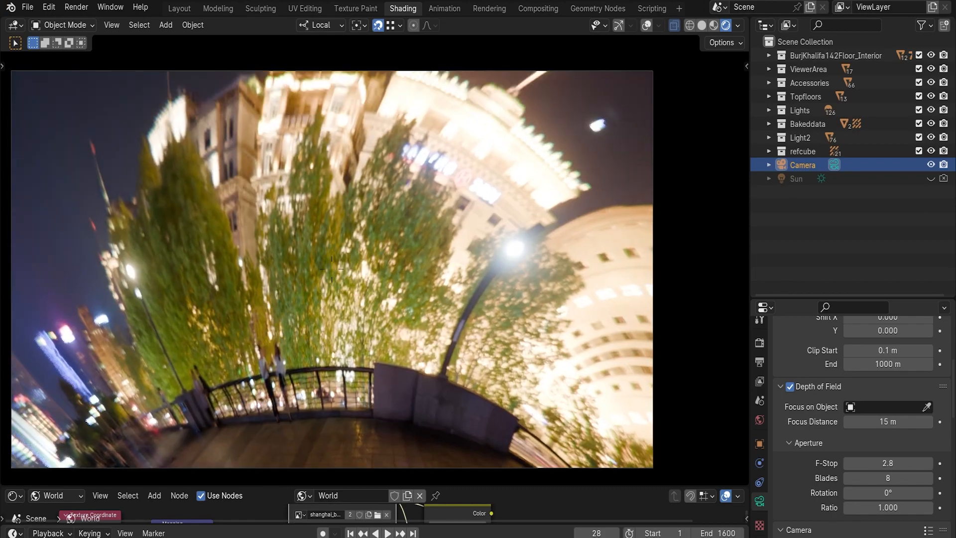
pyautogui.press('w')
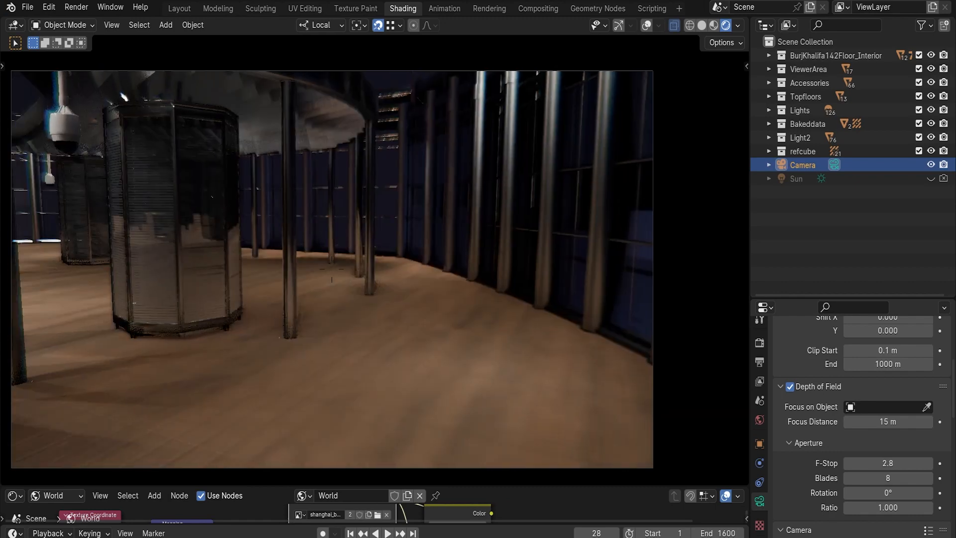
pyautogui.press('w')
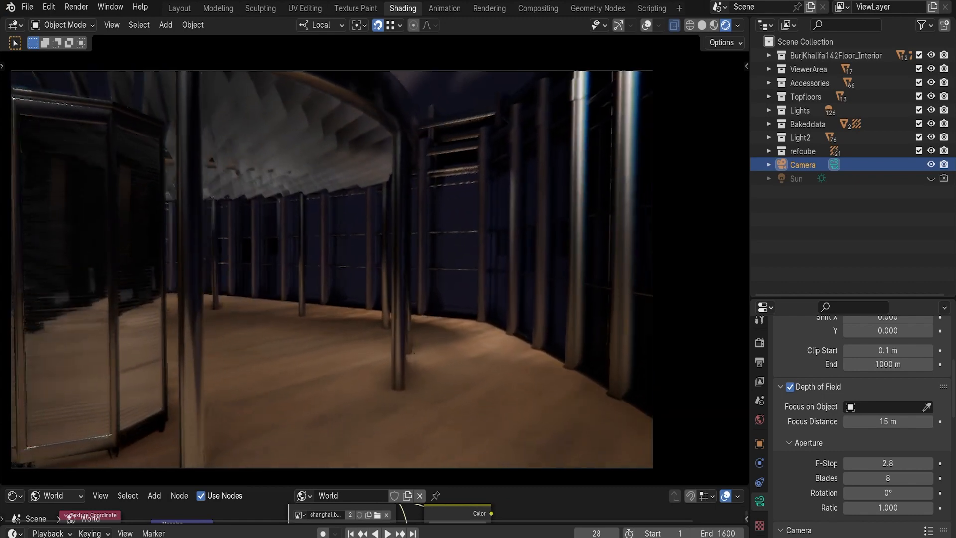
pyautogui.press('w')
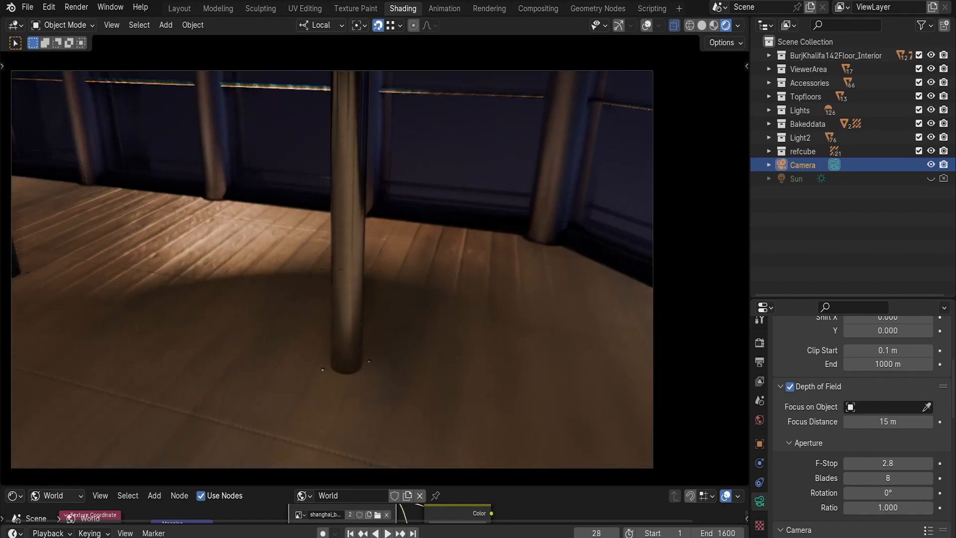
# Switch to the "01 Not Baked" file and walk across its terrace to the base of the same metal pole for comparison
pyautogui.press('w')
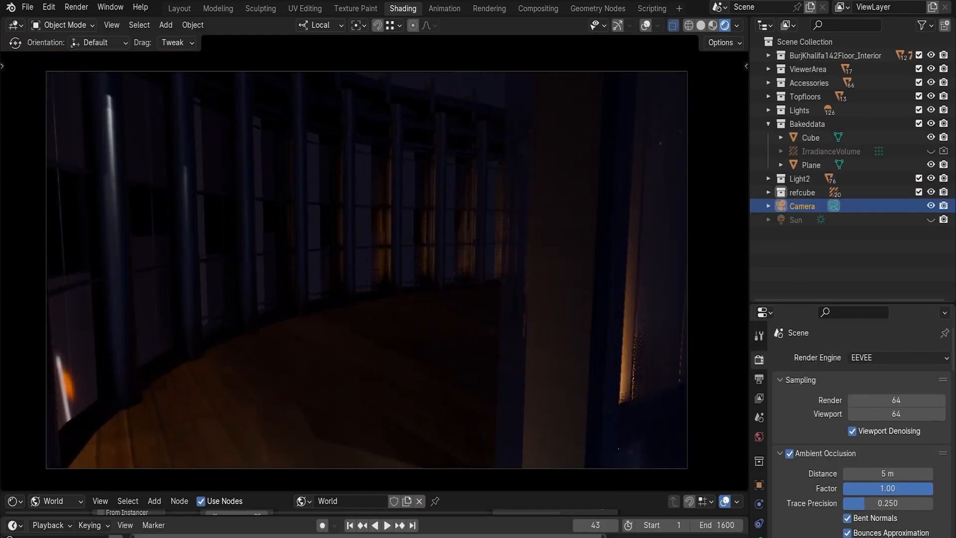
pyautogui.press('d')
pyautogui.press('w')
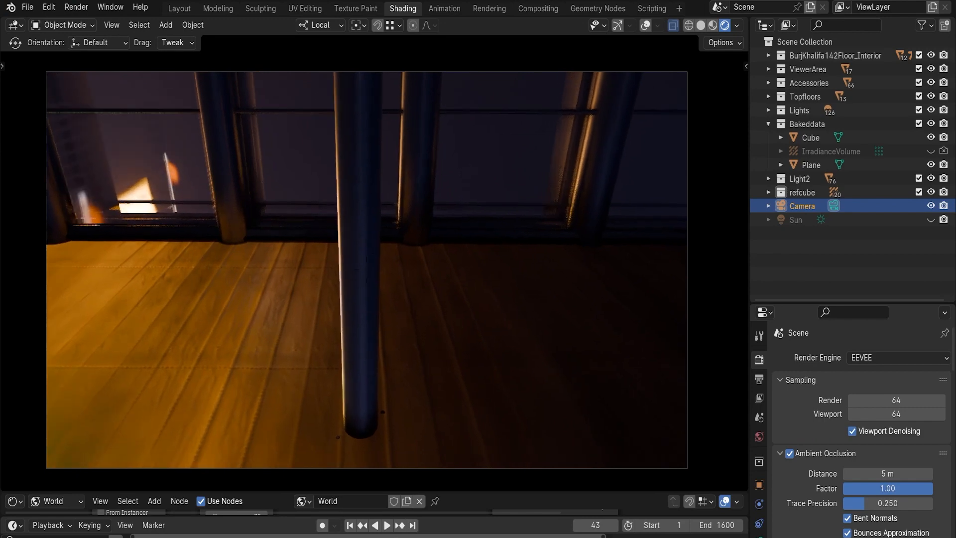
pyautogui.click(342, 441)
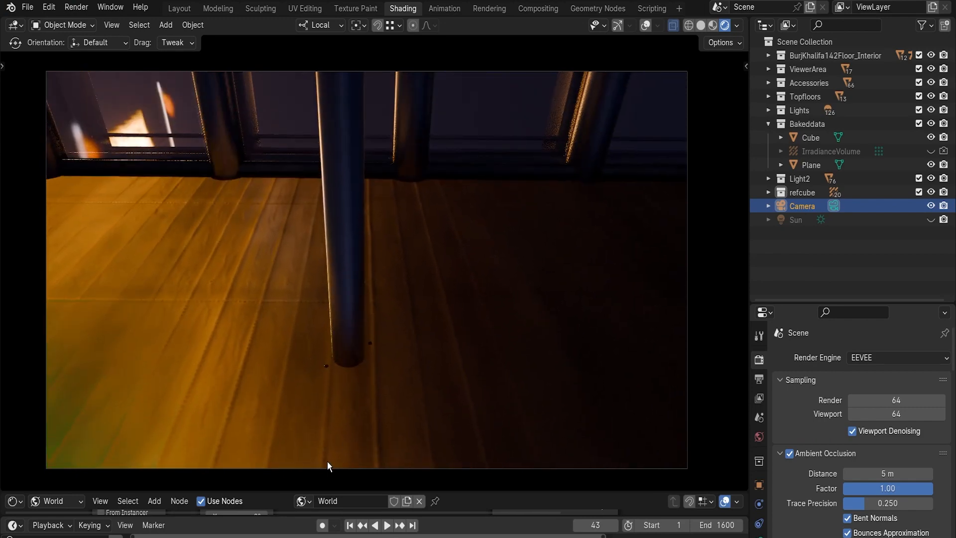
# Return to the baked "01" file and walk from the terrace through the wood-walled corridor to the open glass door
pyautogui.click(309, 512)
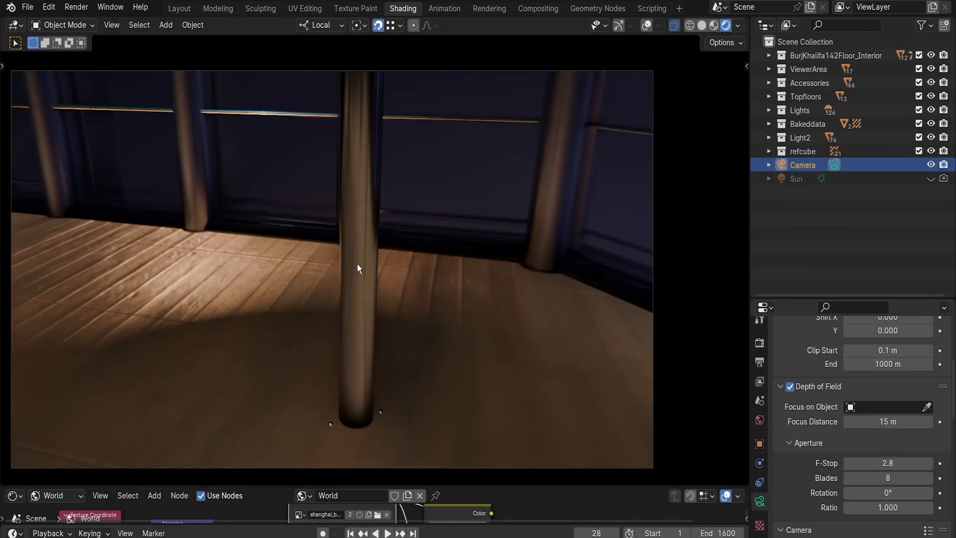
pyautogui.hotkey('shift', '`')
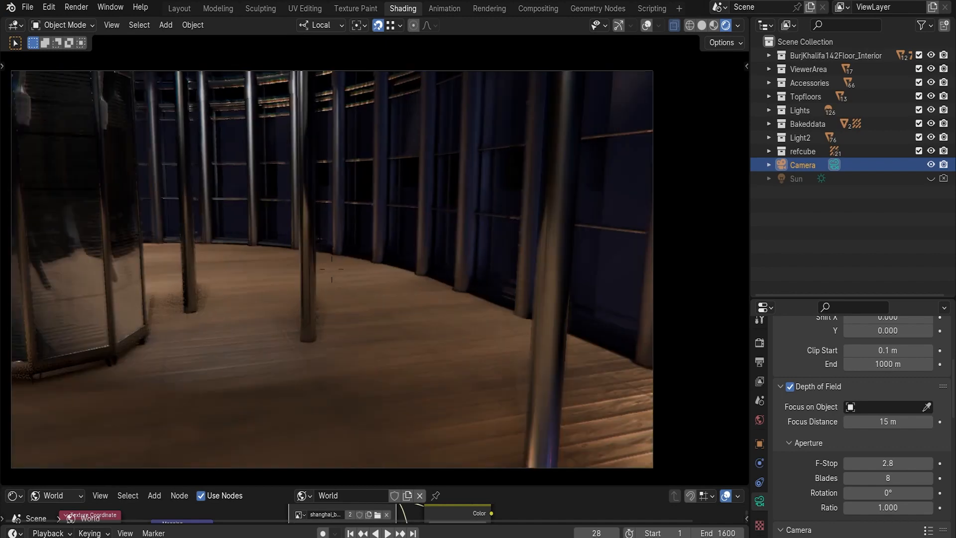
pyautogui.press('w')
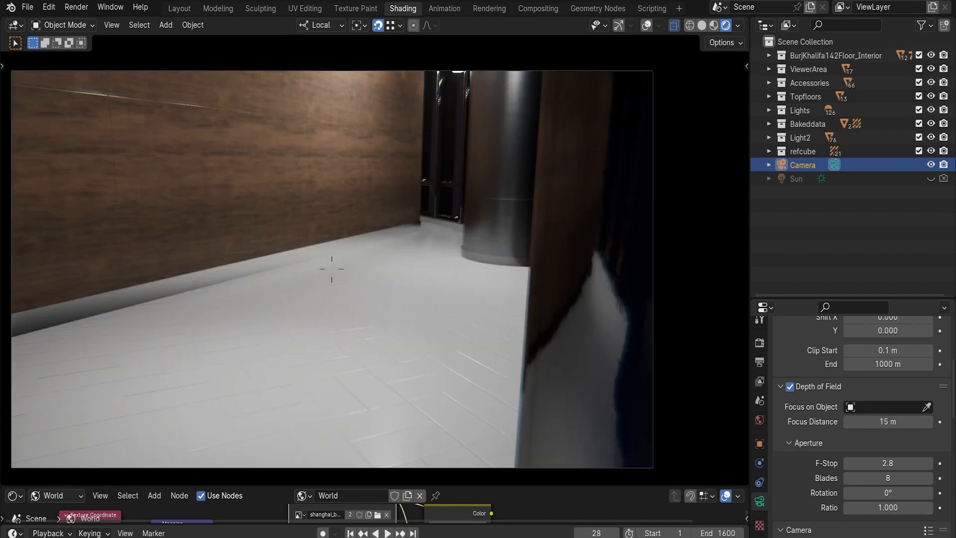
pyautogui.press('w')
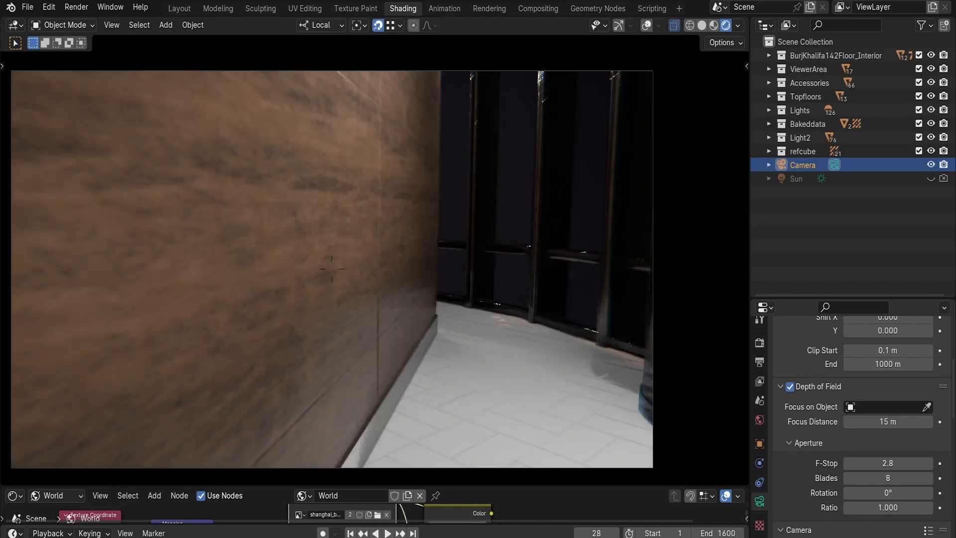
pyautogui.press('w')
pyautogui.press('w')
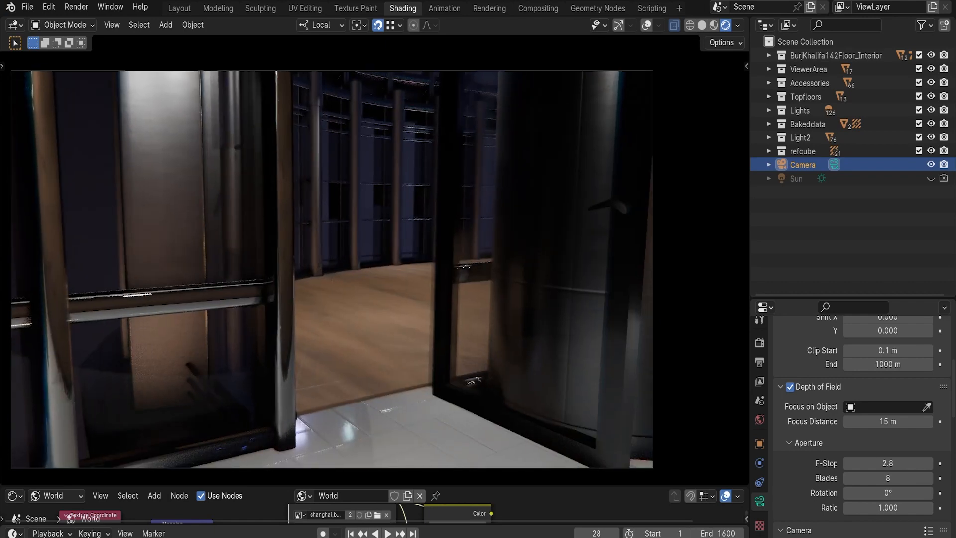
# Examine the baked terrace's wood floor and window posts, and walk back inside to the hall's large metal columns
pyautogui.press('w')
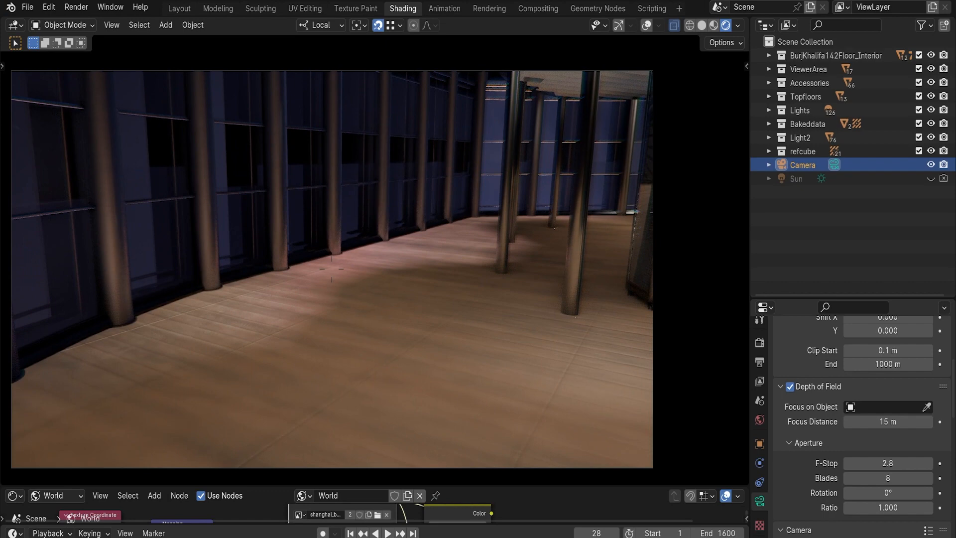
pyautogui.press('w')
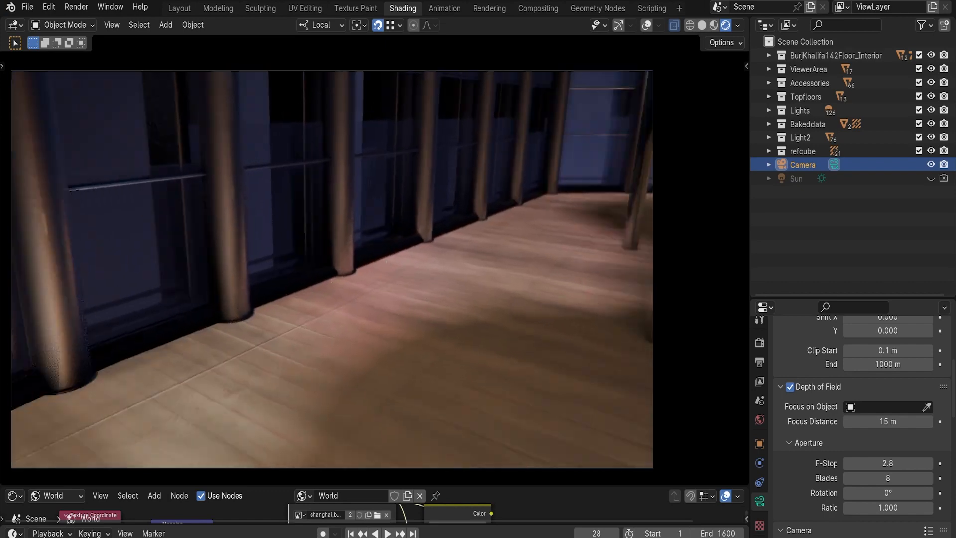
pyautogui.press('w')
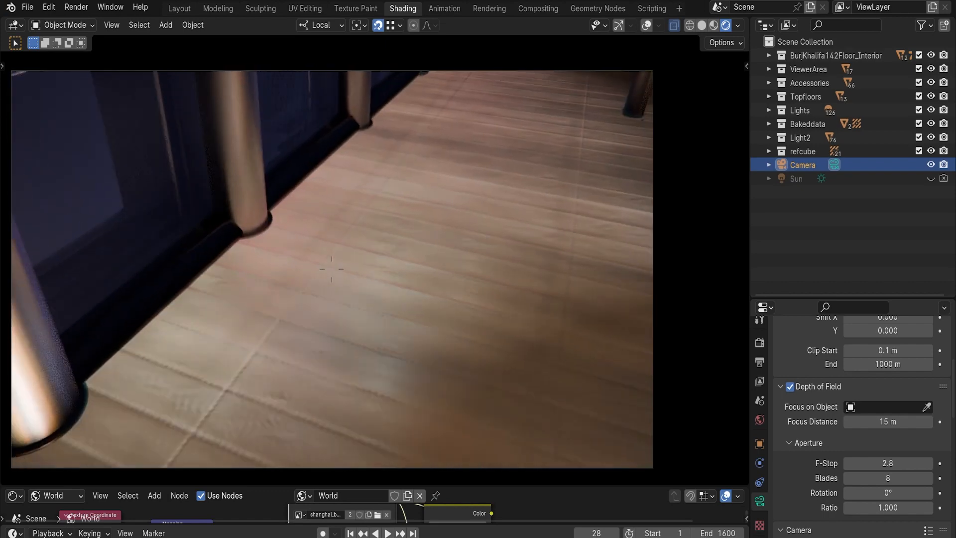
pyautogui.press('w')
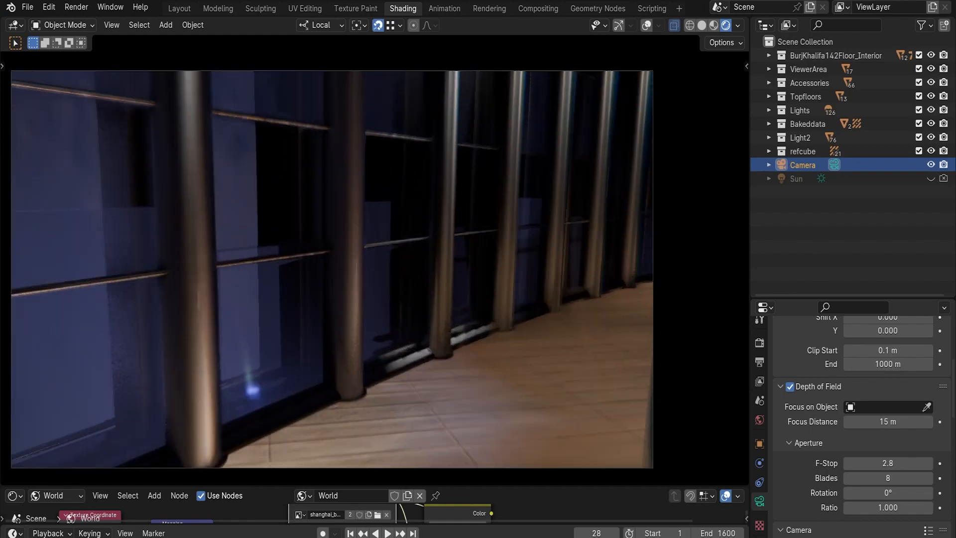
pyautogui.press('w')
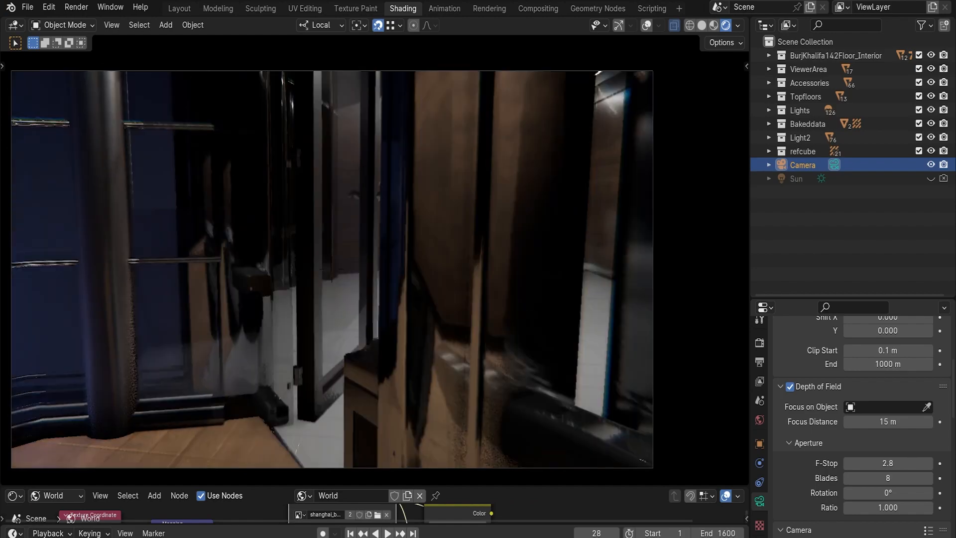
pyautogui.press('w')
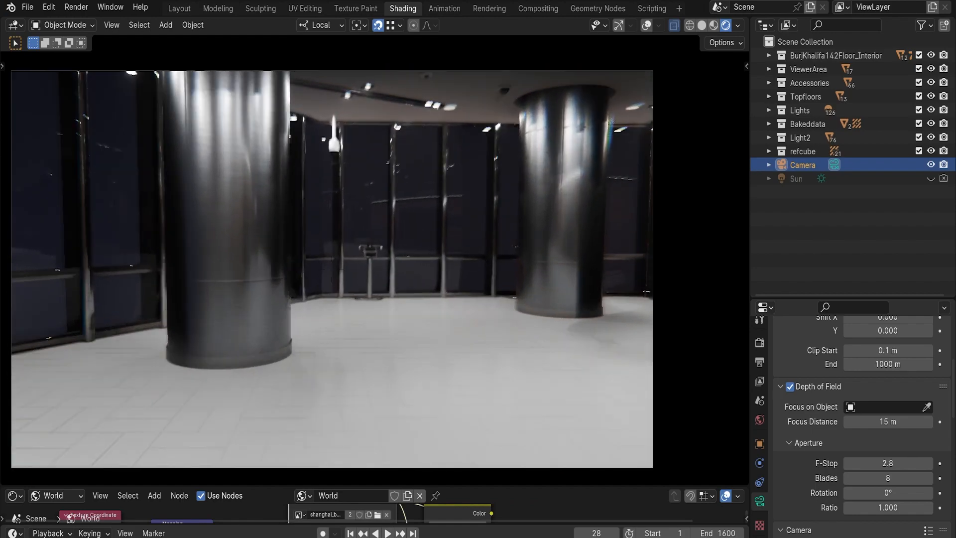
pyautogui.press('w')
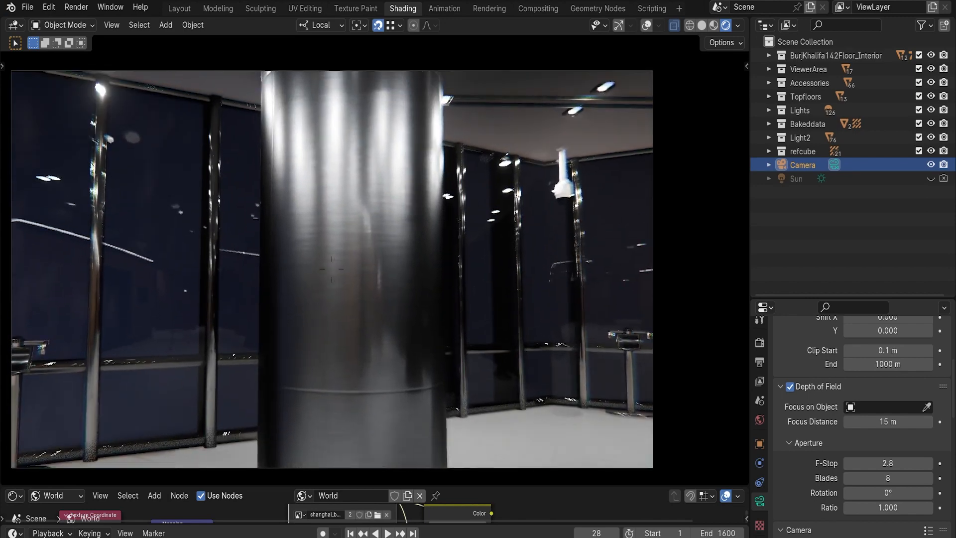
# Walk up close to the large metal column in the baked hall and examine its surface reflections
pyautogui.press('w')
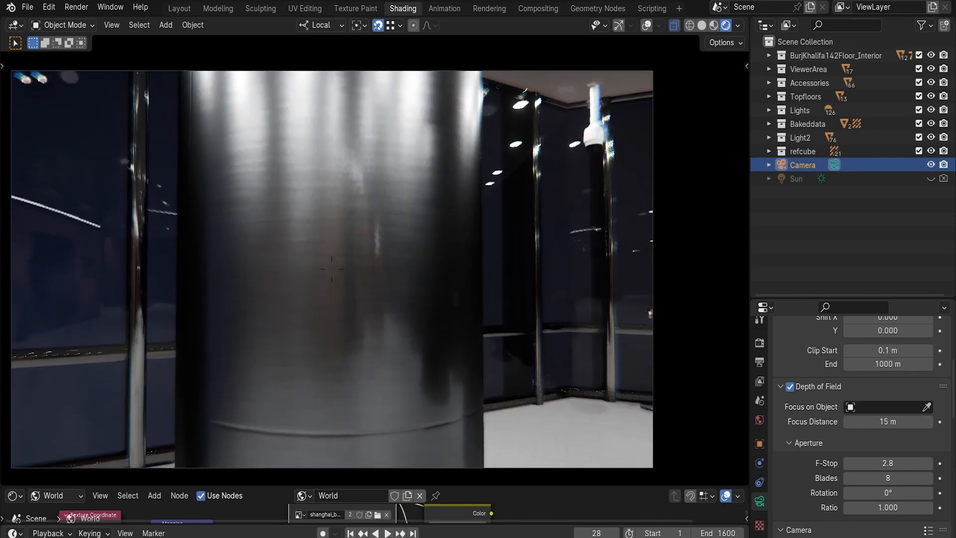
pyautogui.press('w')
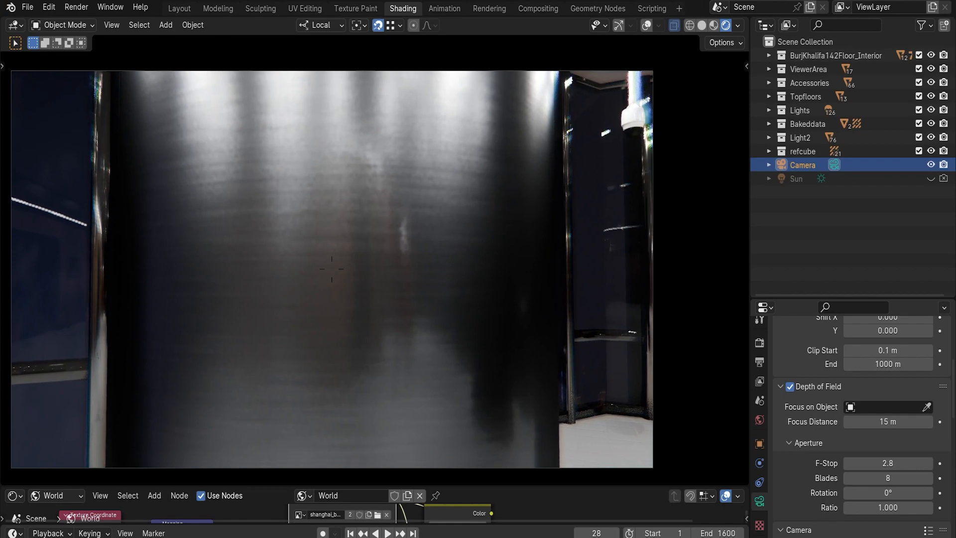
pyautogui.press('s')
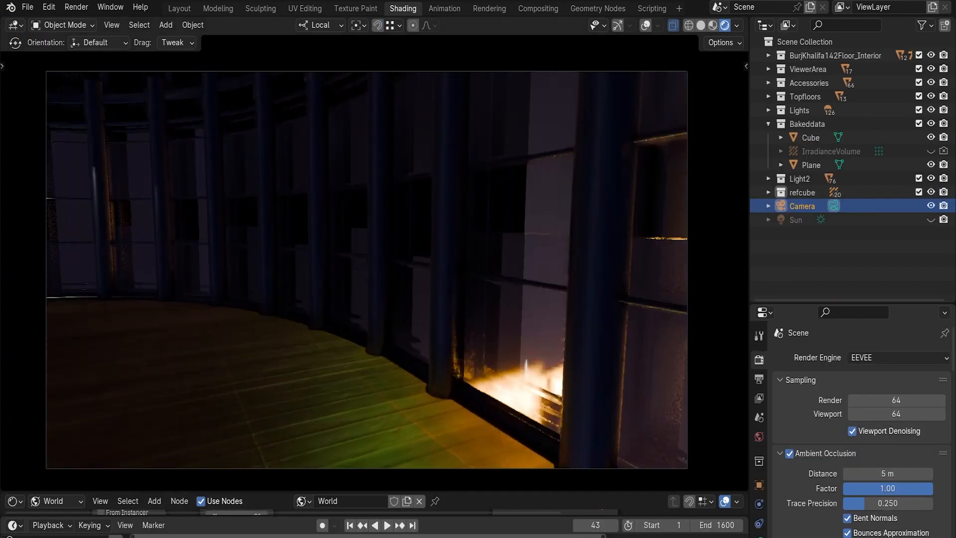
# Switch to the "01 Not Baked" file and walk from its terrace through the corridor toward the hall's metal column
pyautogui.press('w')
pyautogui.press('w')
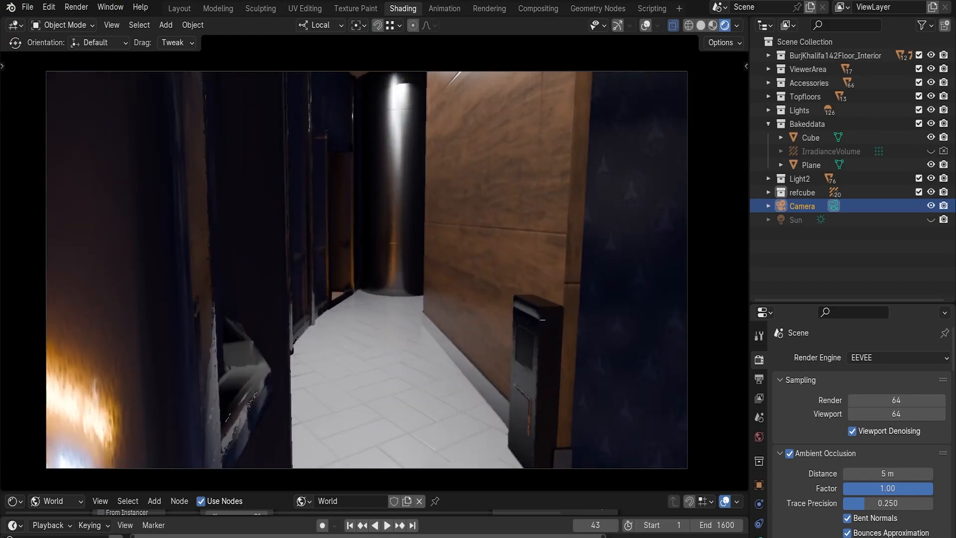
pyautogui.press('w')
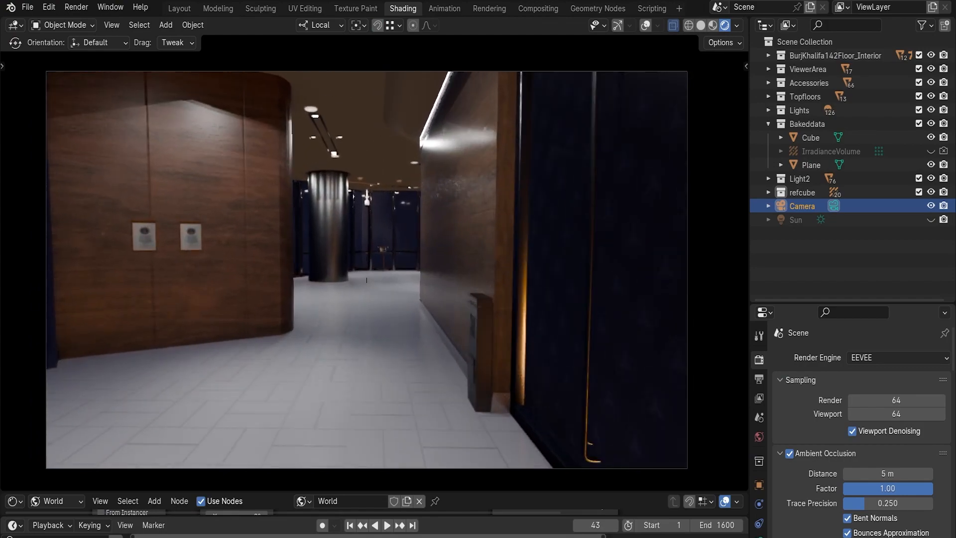
pyautogui.press('w')
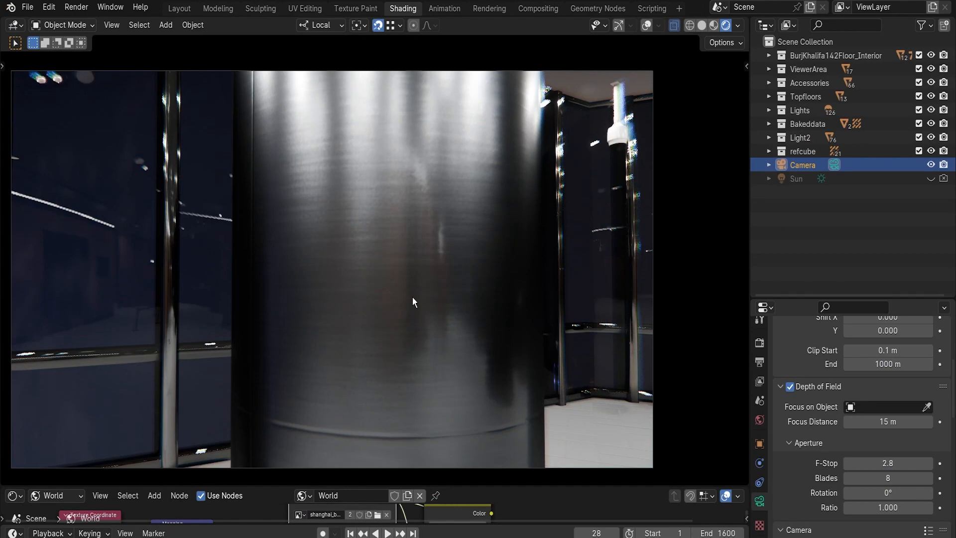
# Return to the baked "01" file and examine the reflections on the hall's metal columns from several distances
pyautogui.scroll(-2, 412, 301)
pyautogui.scroll(1, 412, 301)
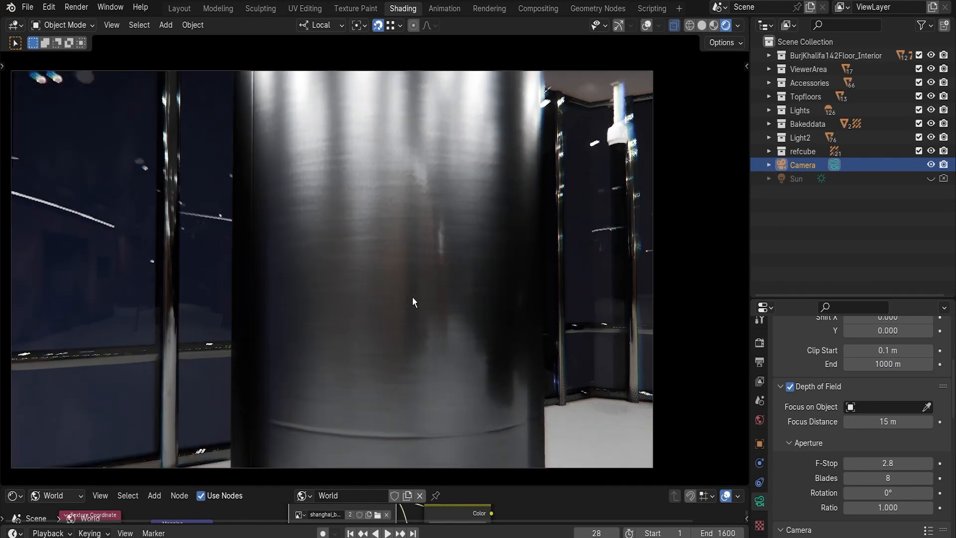
pyautogui.hotkey('shift', '`')
pyautogui.press('s')
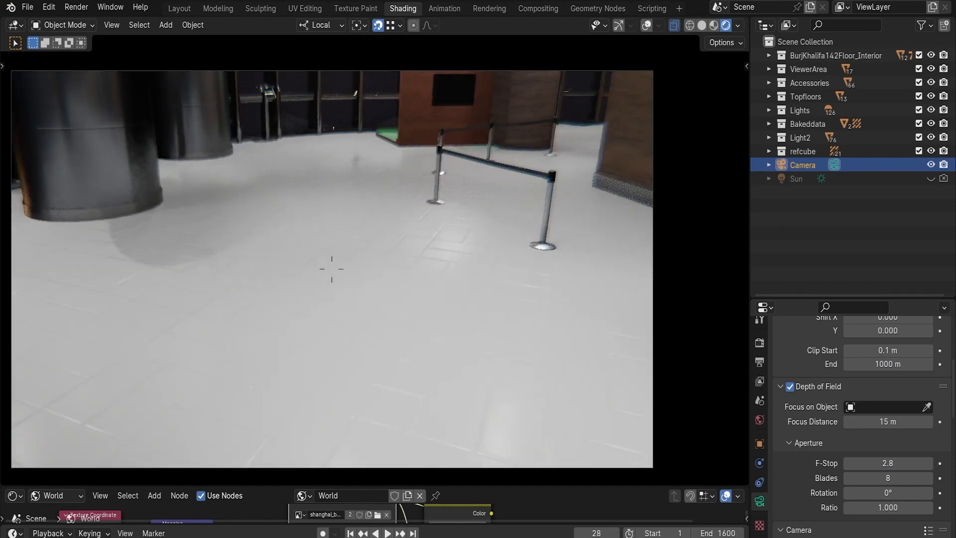
pyautogui.press('w')
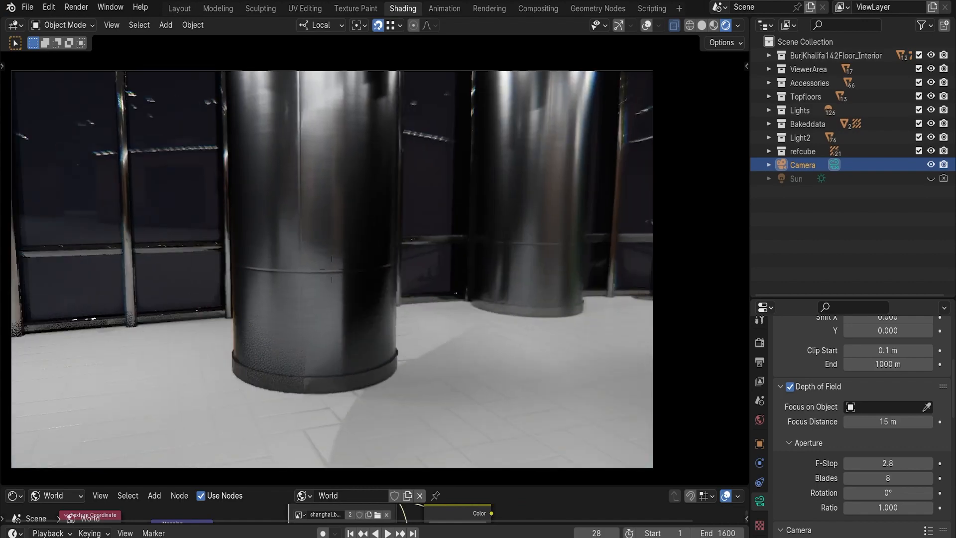
pyautogui.press('w')
pyautogui.press('s')
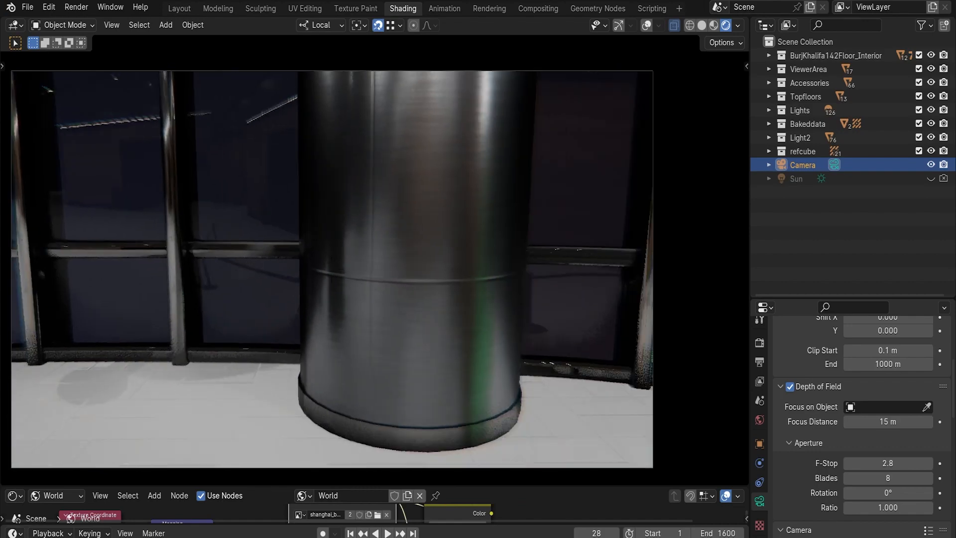
pyautogui.press('w')
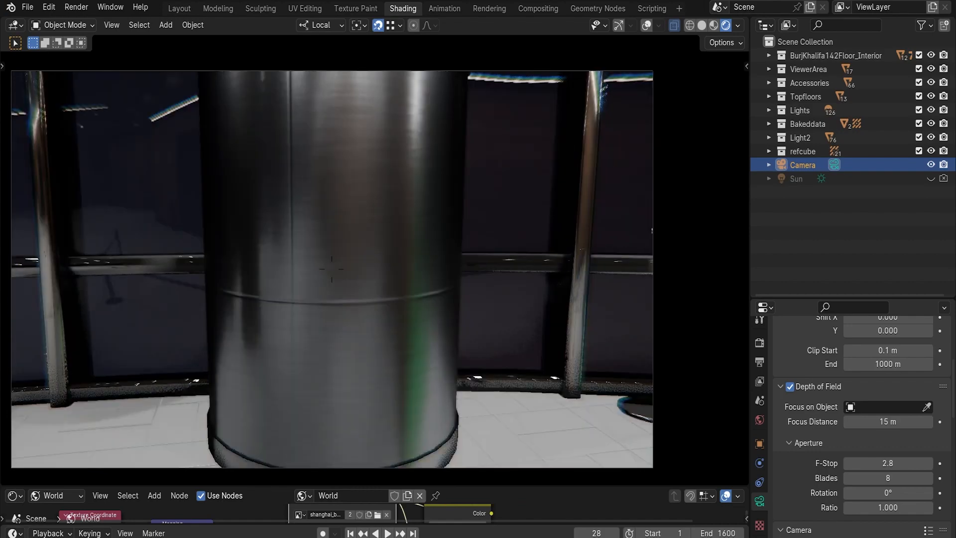
# Walk through the baked hall past the green booth, the belt barriers and the wood walls, back to the columns
pyautogui.press('w')
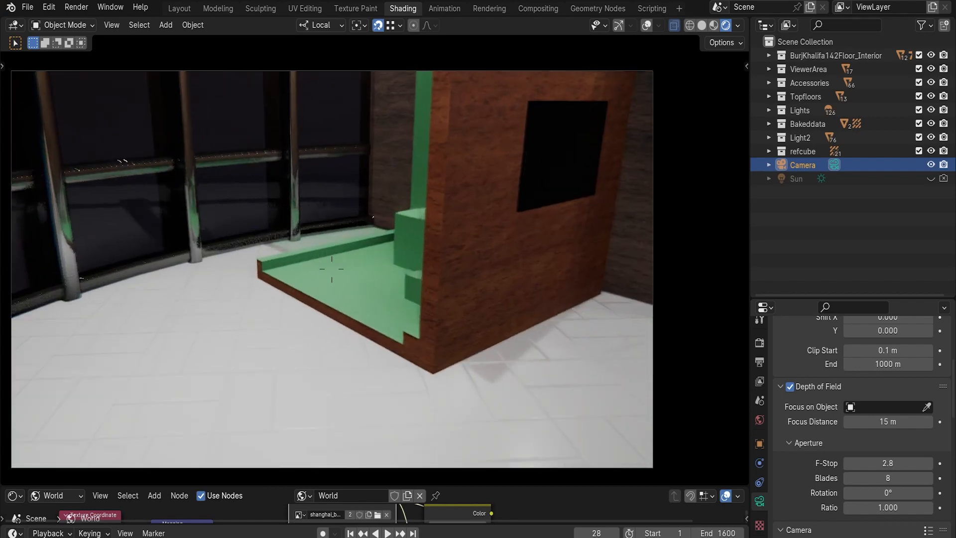
pyautogui.press('a')
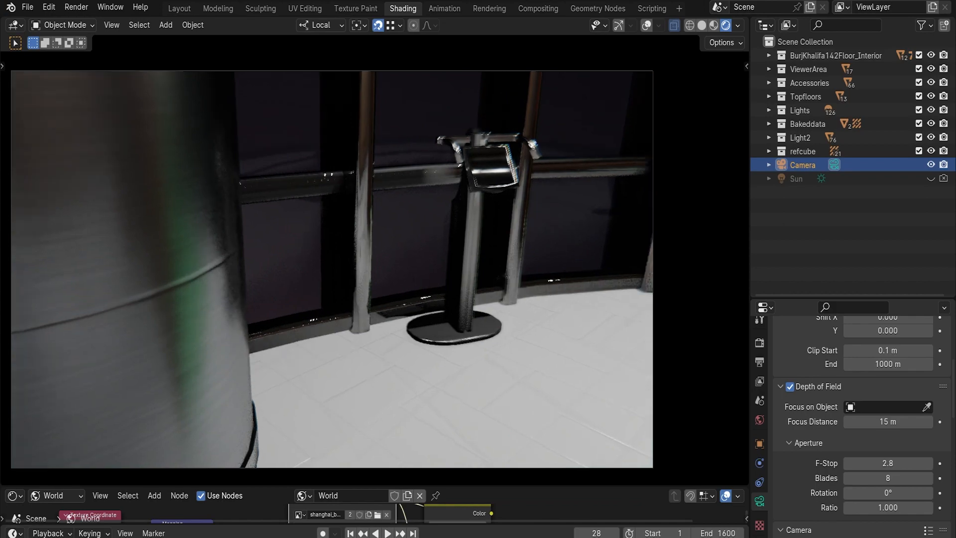
pyautogui.press('s')
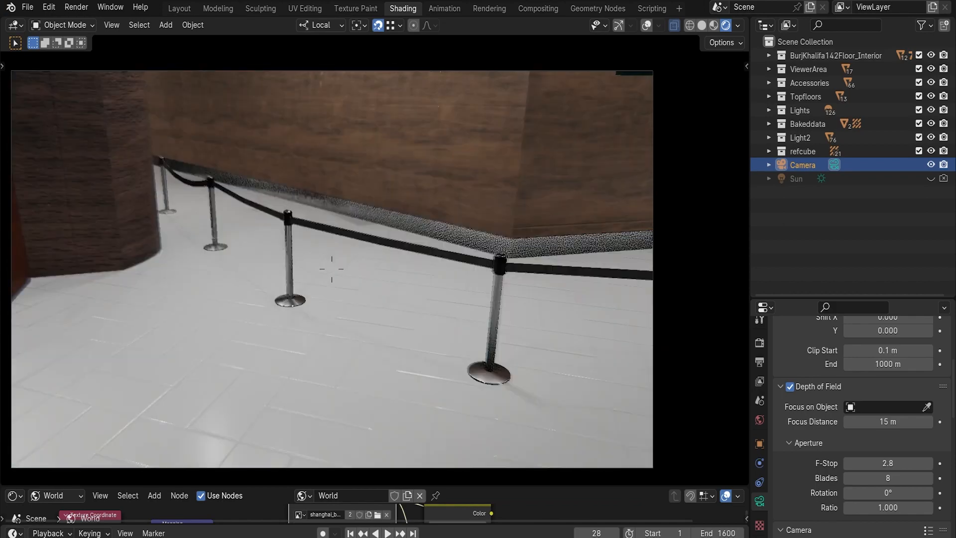
pyautogui.press('w')
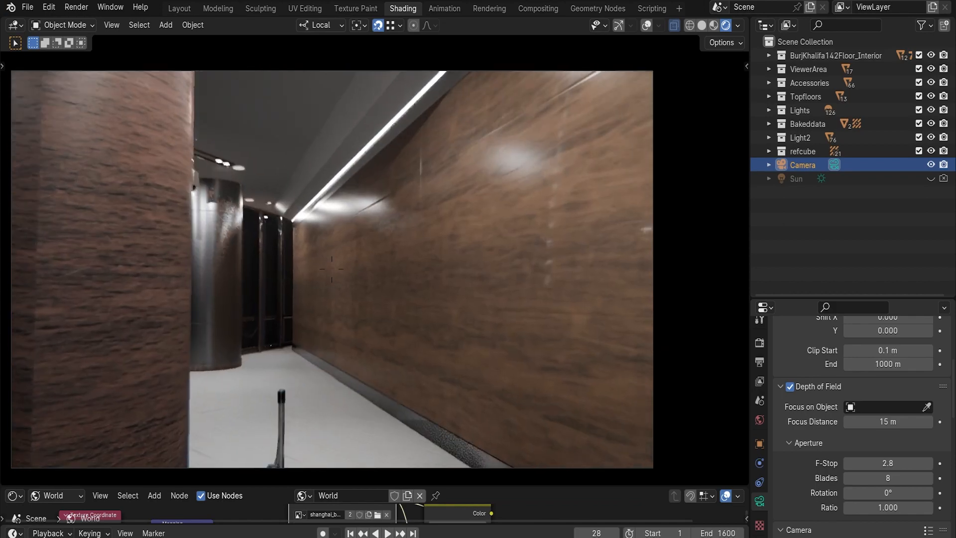
pyautogui.press('w')
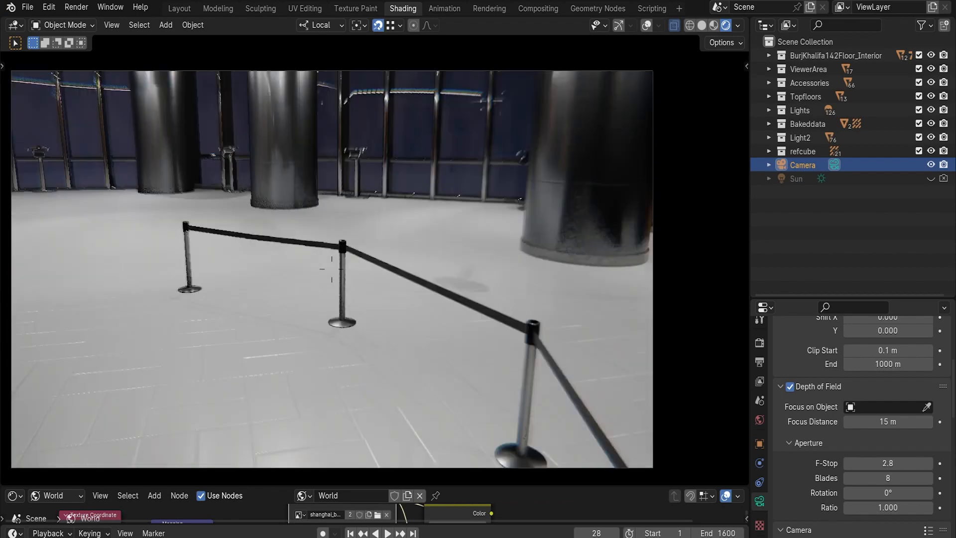
pyautogui.press('w')
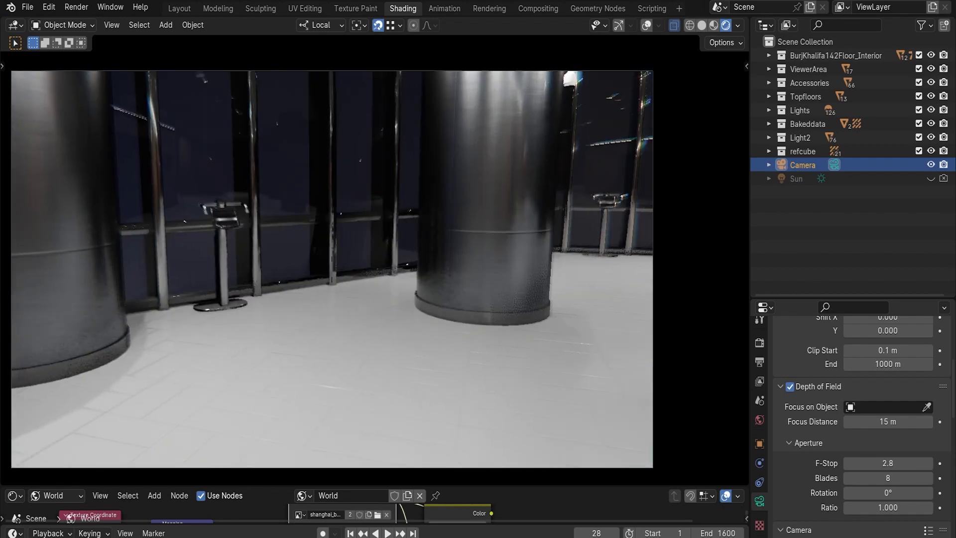
pyautogui.press('s')
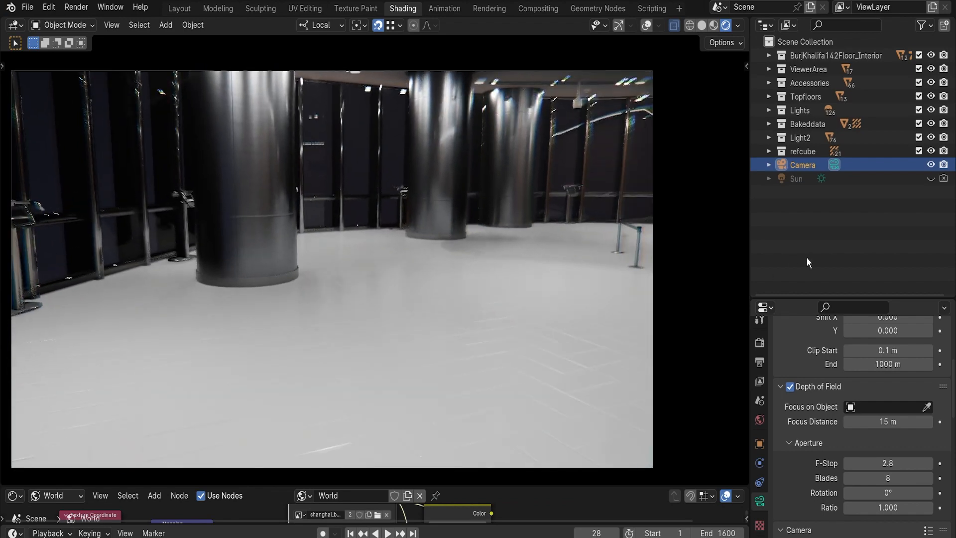
# Hide the Lights collection in the viewport and walk through the darkened hall toward the terrace door
pyautogui.click(931, 110)
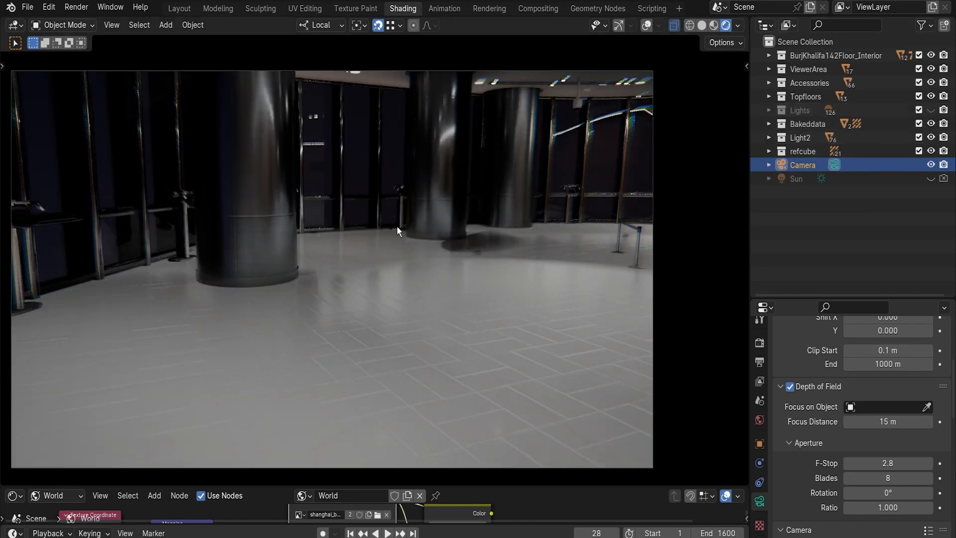
pyautogui.hotkey('shift', '`')
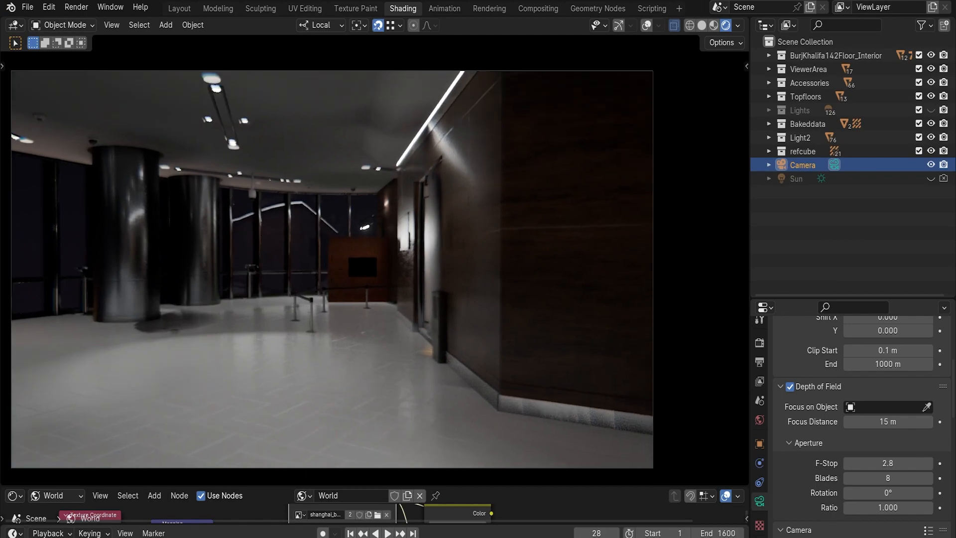
pyautogui.press('a')
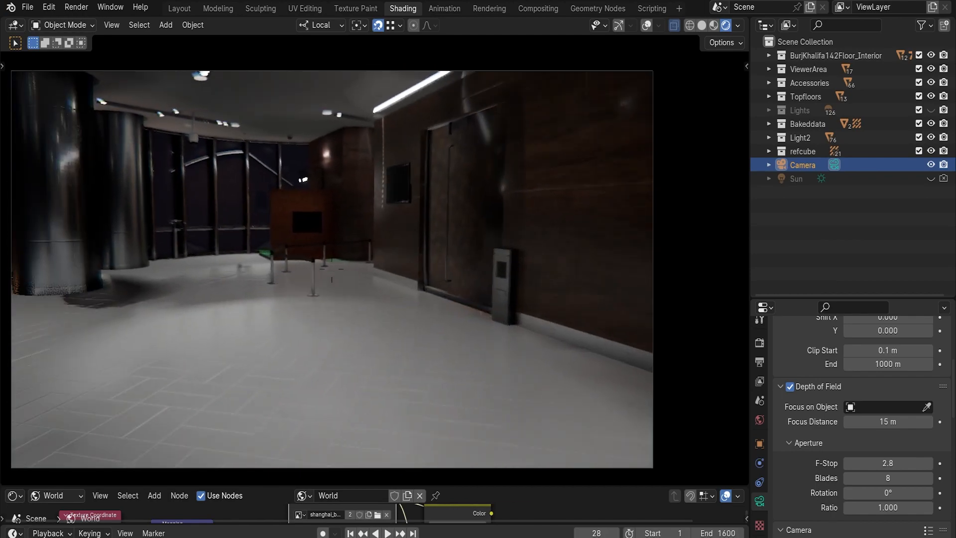
pyautogui.press('w')
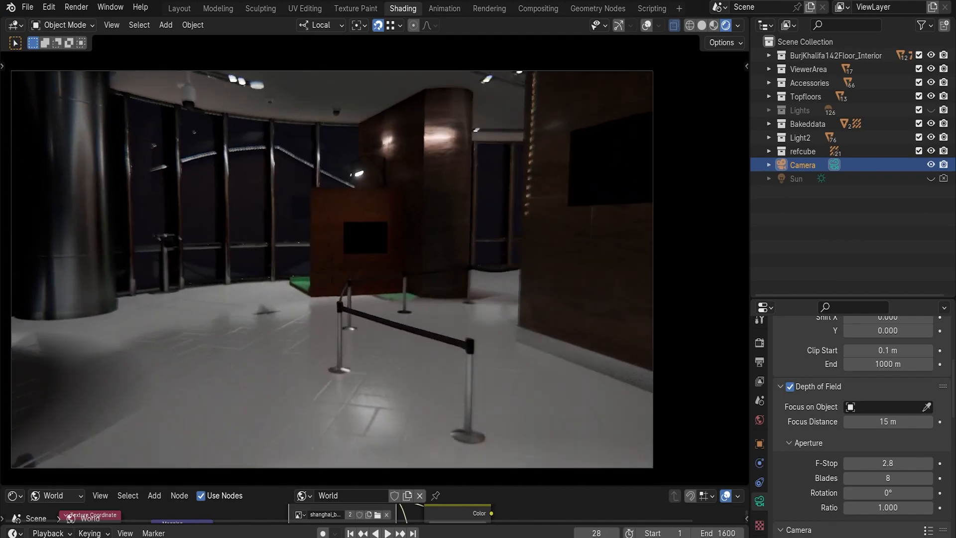
pyautogui.press('w')
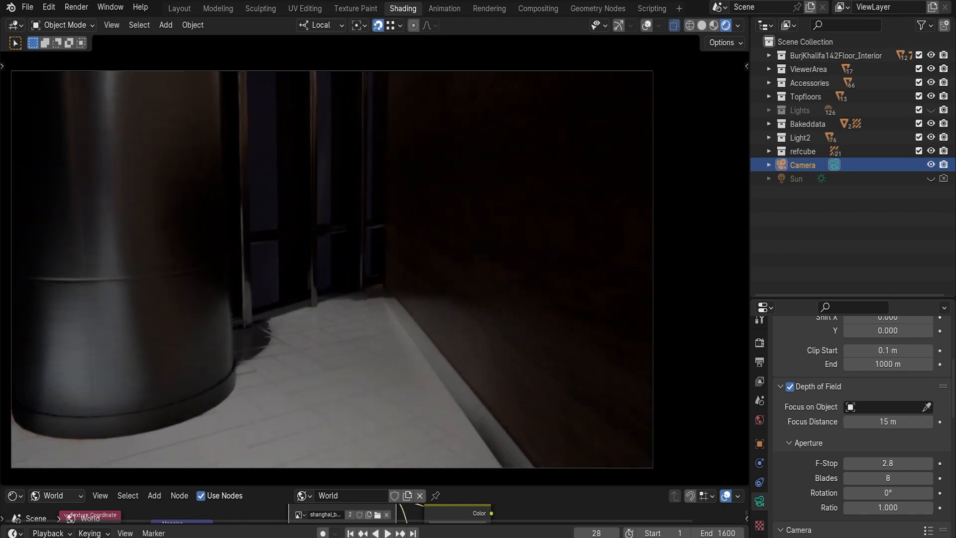
pyautogui.press('w')
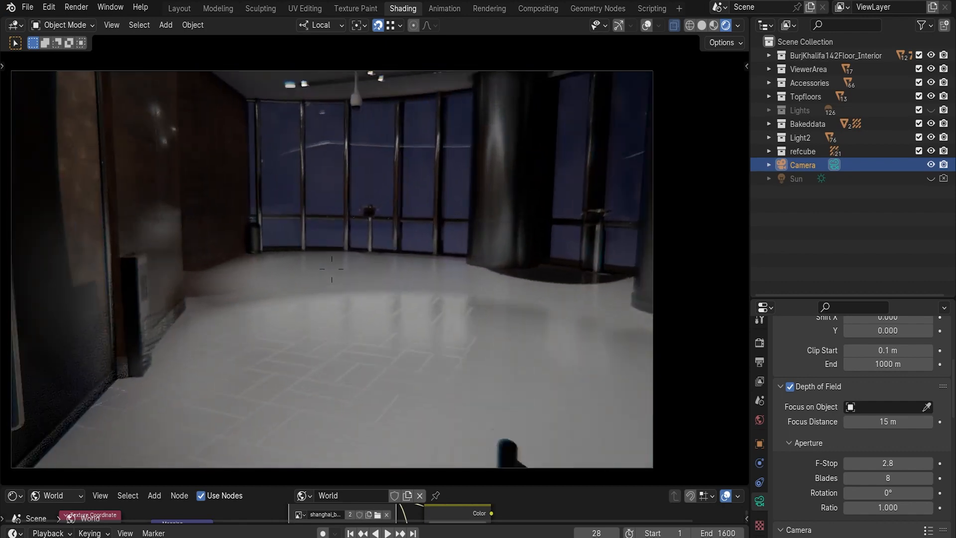
pyautogui.press('w')
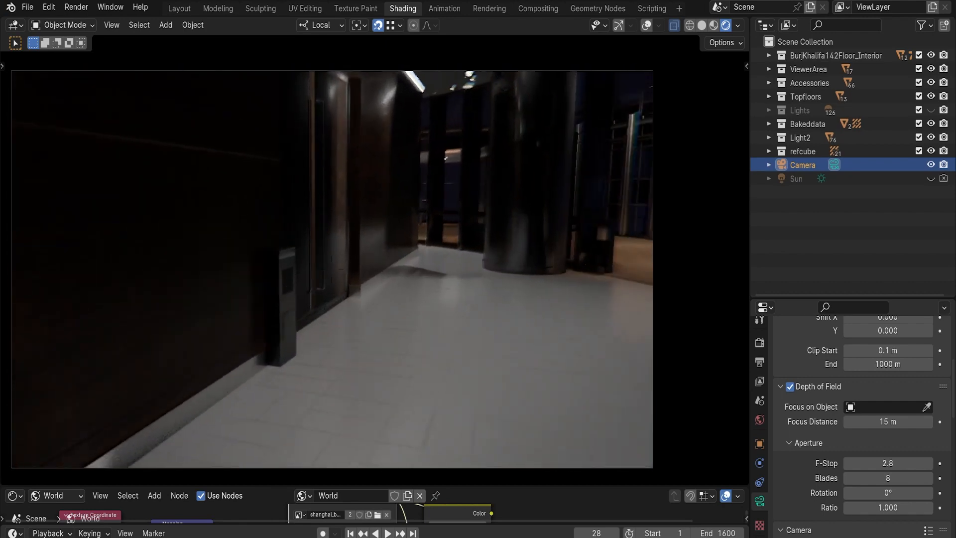
# Walk out onto the terrace with the Lights collection hidden and look up at the moonlit sky
pyautogui.press('w')
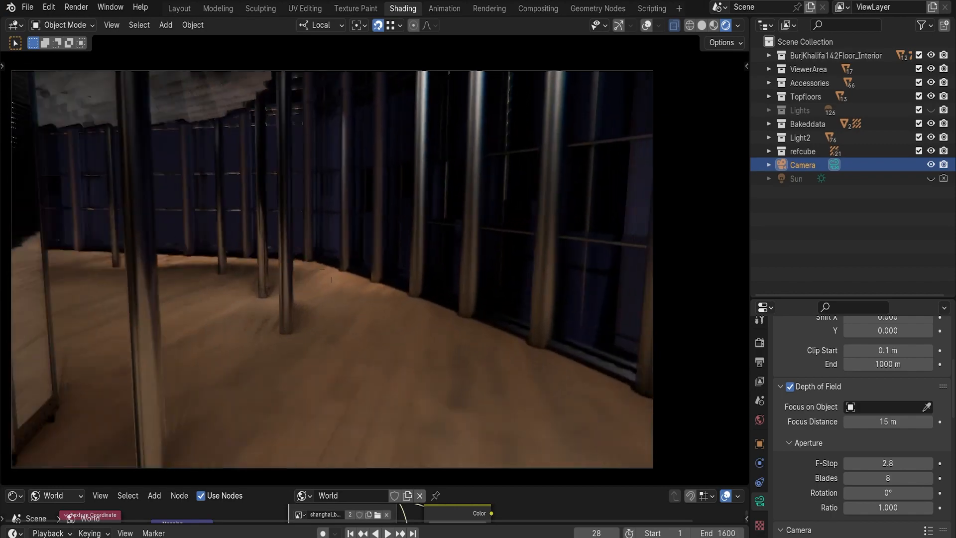
pyautogui.press('w')
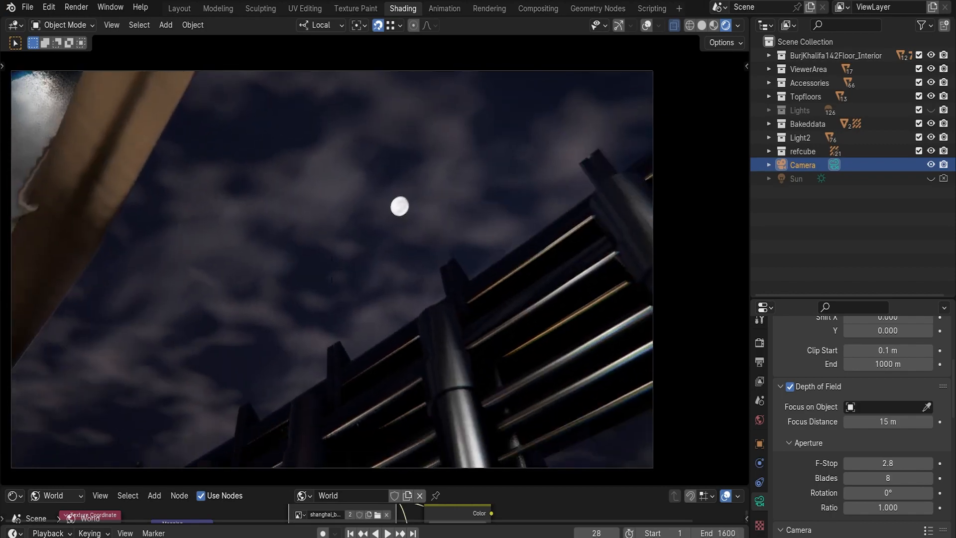
pyautogui.press('w')
pyautogui.press('w')
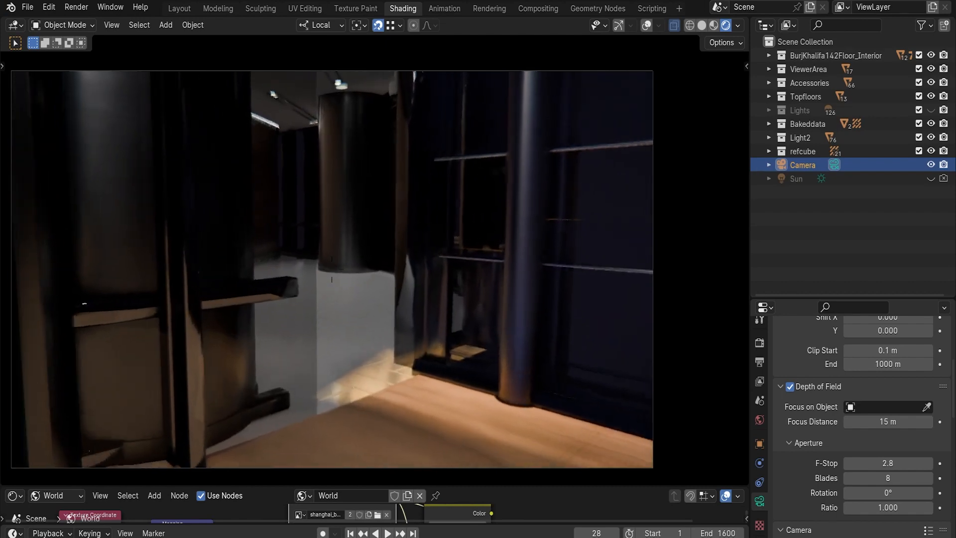
# Walk back inside from the terrace along the dark wood wall to the passage leading to the columns
pyautogui.press('w')
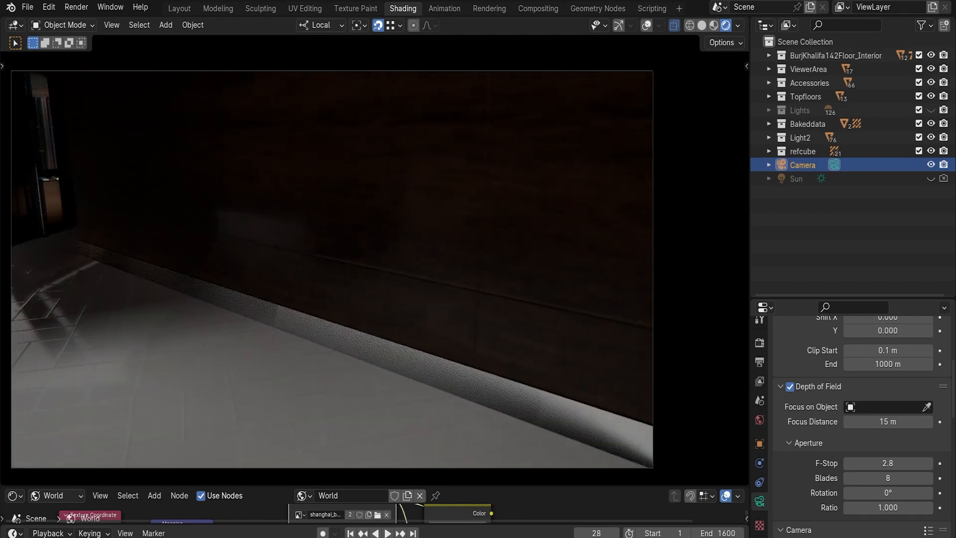
pyautogui.press('w')
pyautogui.press('w')
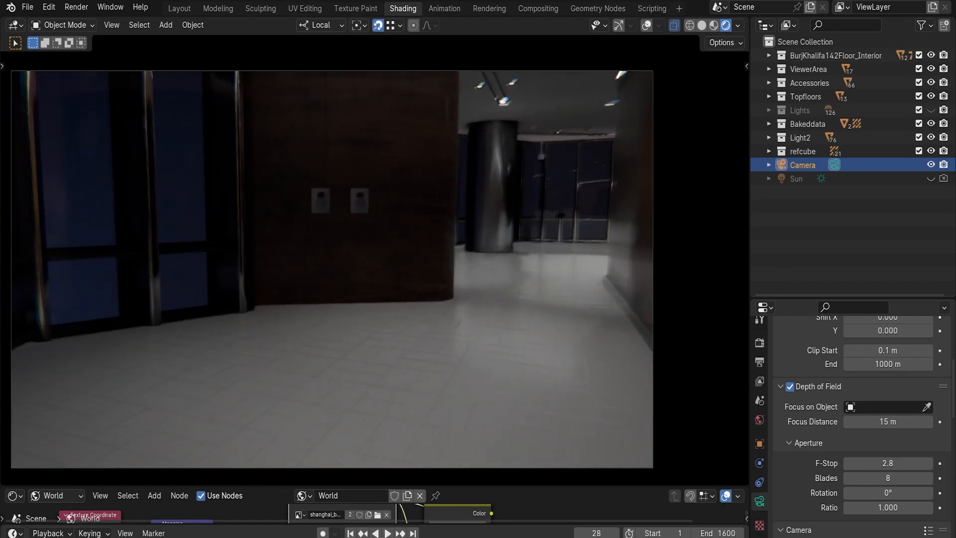
pyautogui.press('w')
pyautogui.click(402, 228)
# Show the Lights collection again and walk through the lit hall past the columns and the wood wall
pyautogui.click(931, 110)
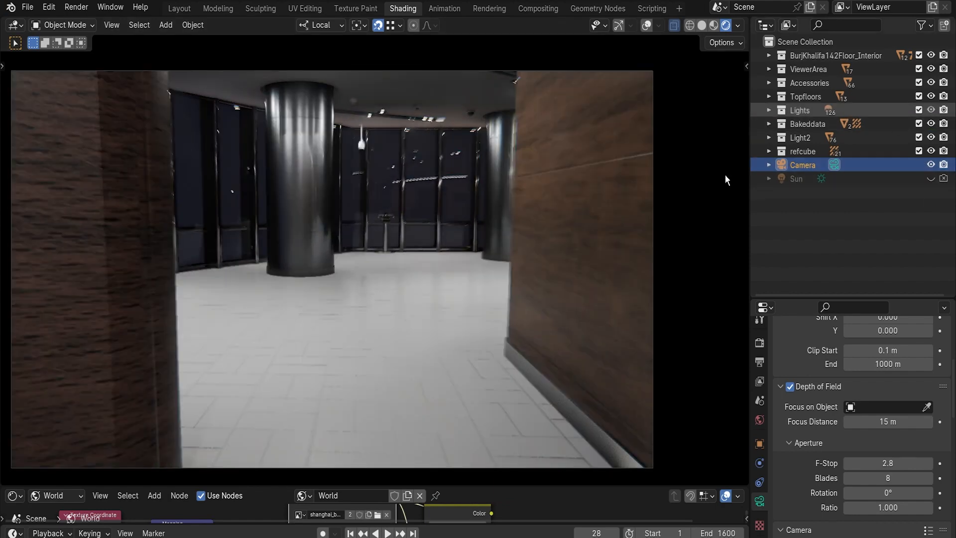
pyautogui.press('w')
pyautogui.press('w')
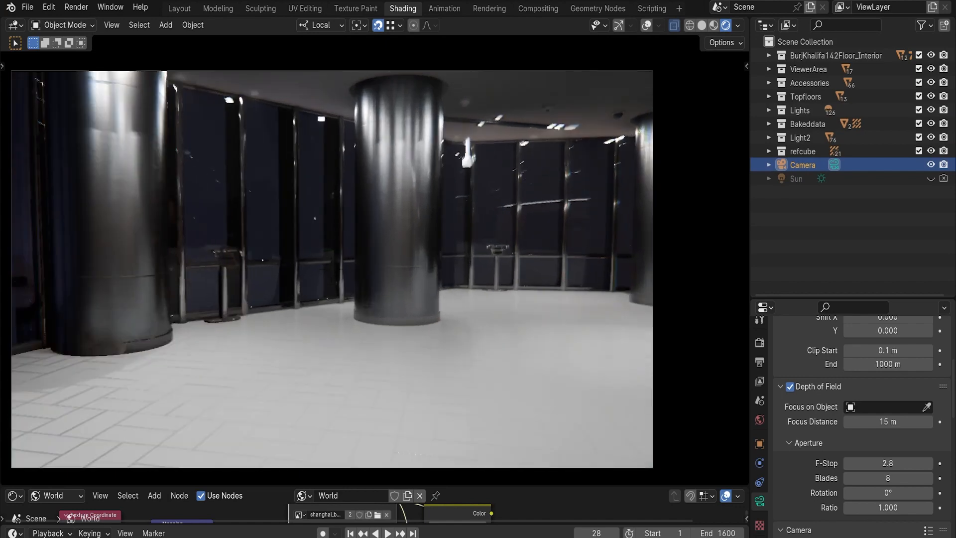
pyautogui.press('s')
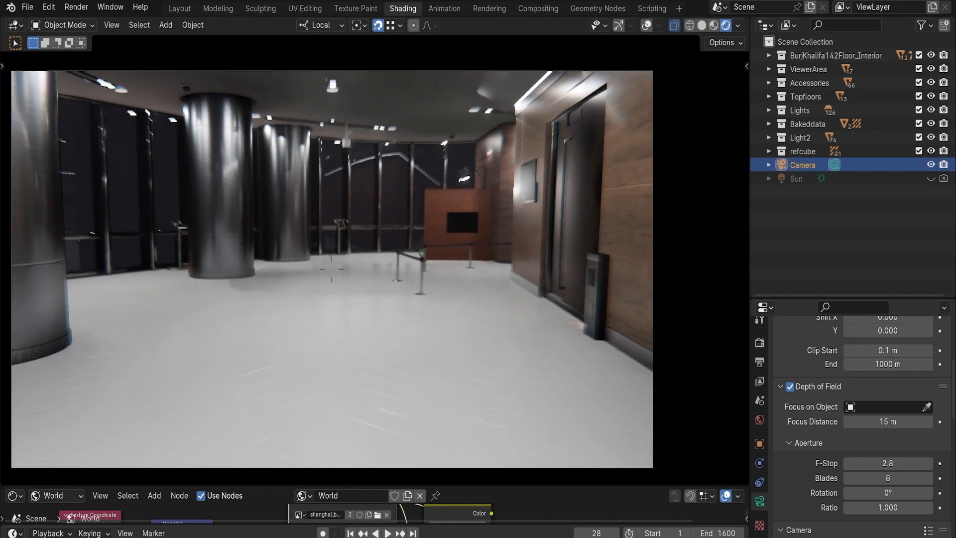
pyautogui.press('w')
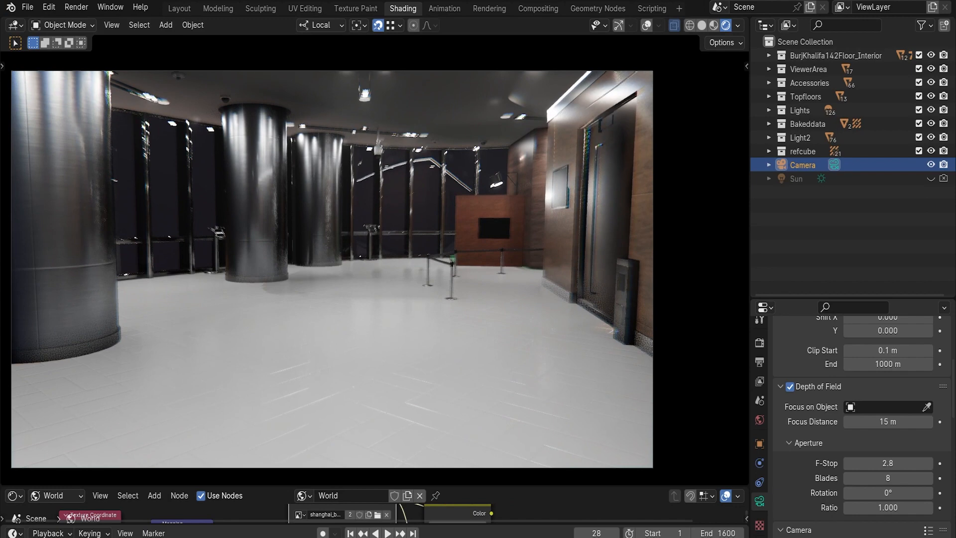
# Switch to the Not Baked file, hide its Lights collection and walk through the darkened hall past the columns
pyautogui.click(219, 518)
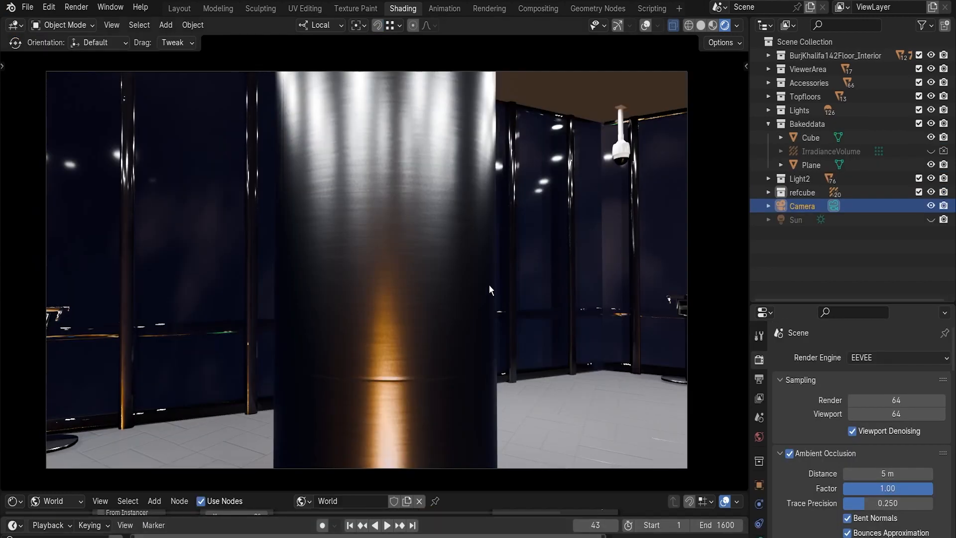
pyautogui.hotkey('shift', '`')
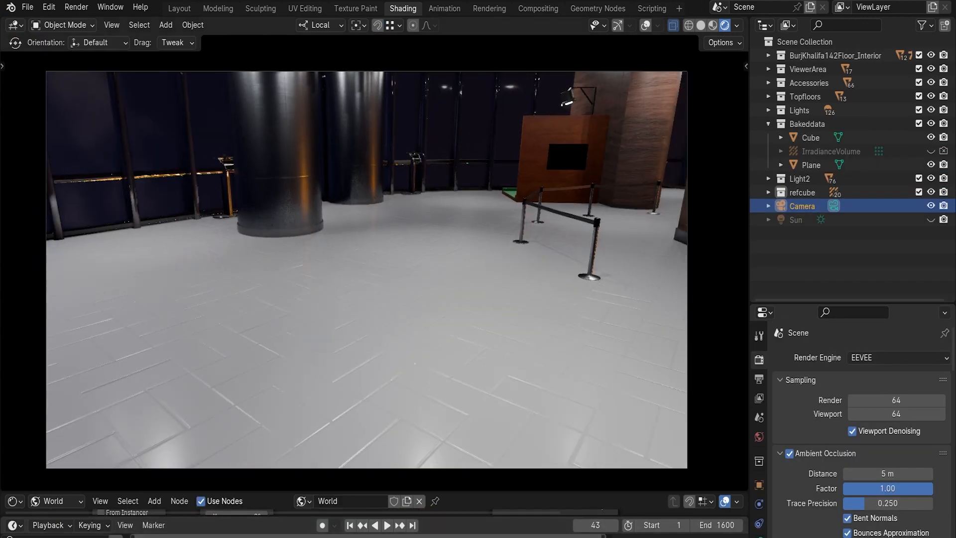
pyautogui.click(931, 110)
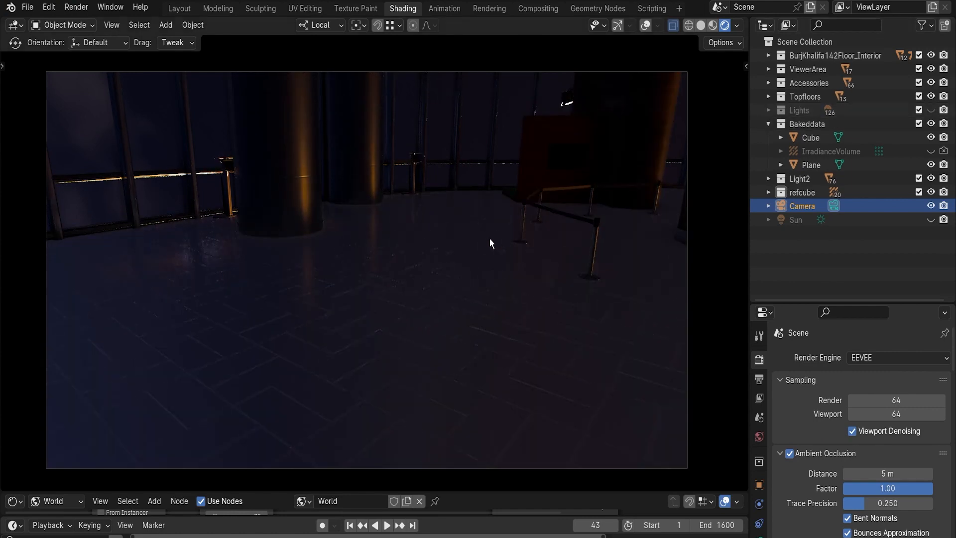
pyautogui.hotkey('shift', '`')
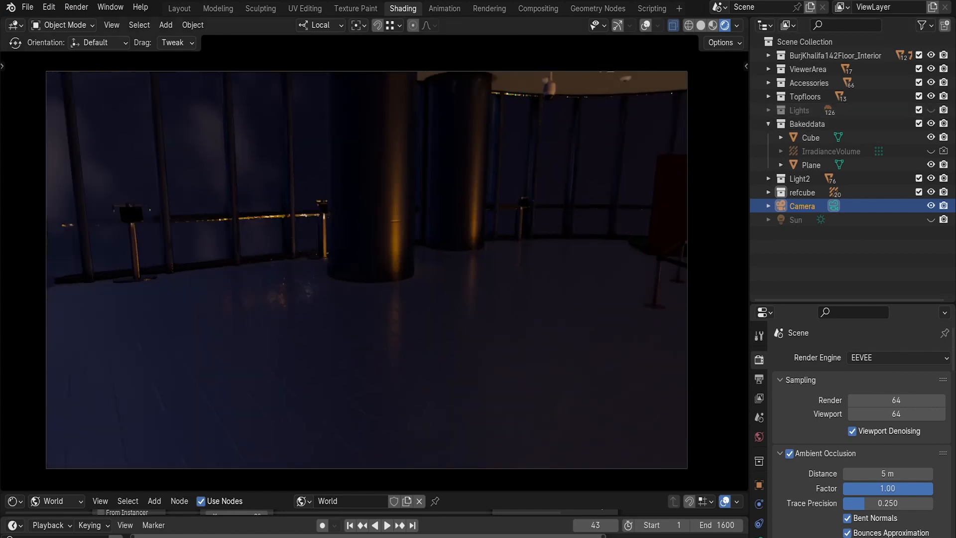
pyautogui.press('w')
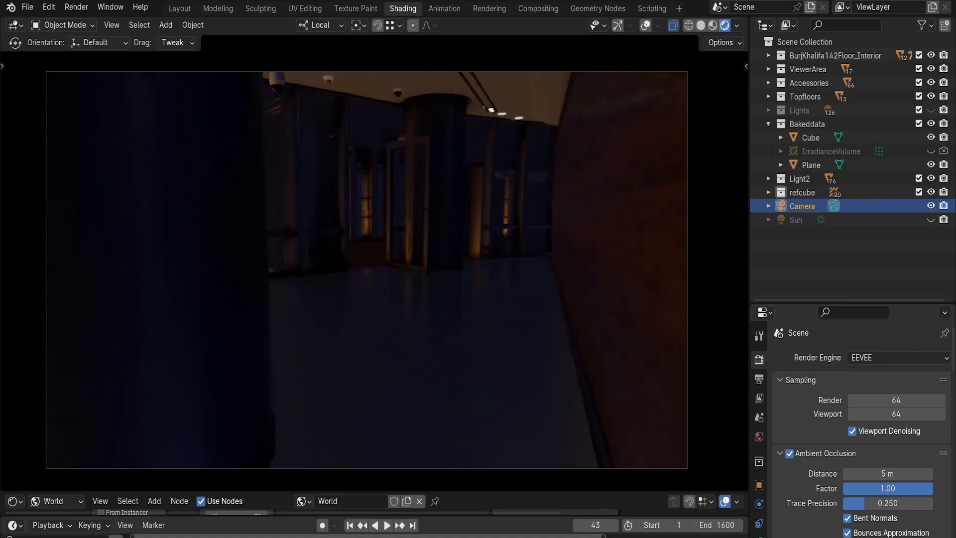
# Switch back to the baked 01 file and show the viewport gizmos and overlays
pyautogui.moveTo(256, 537)
pyautogui.click(310, 515)
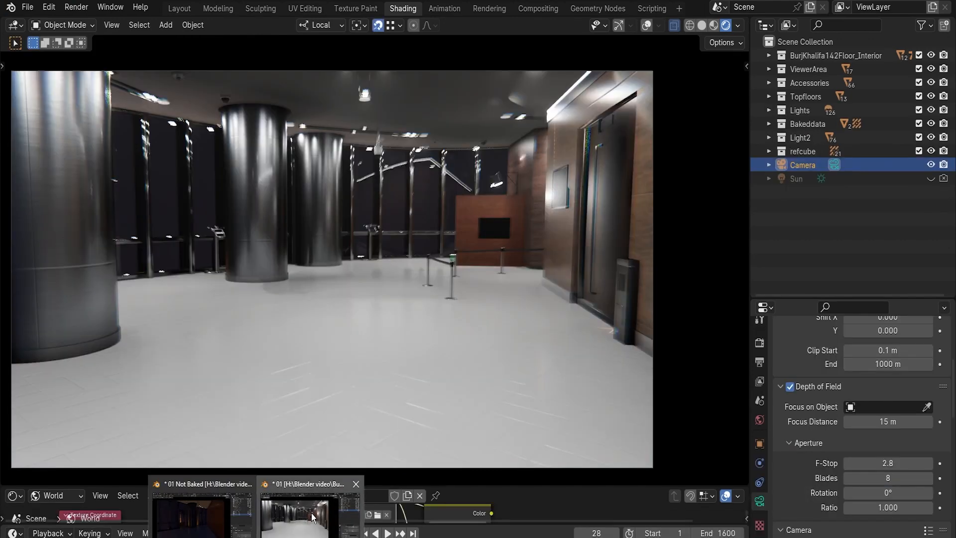
pyautogui.click(618, 25)
pyautogui.click(646, 25)
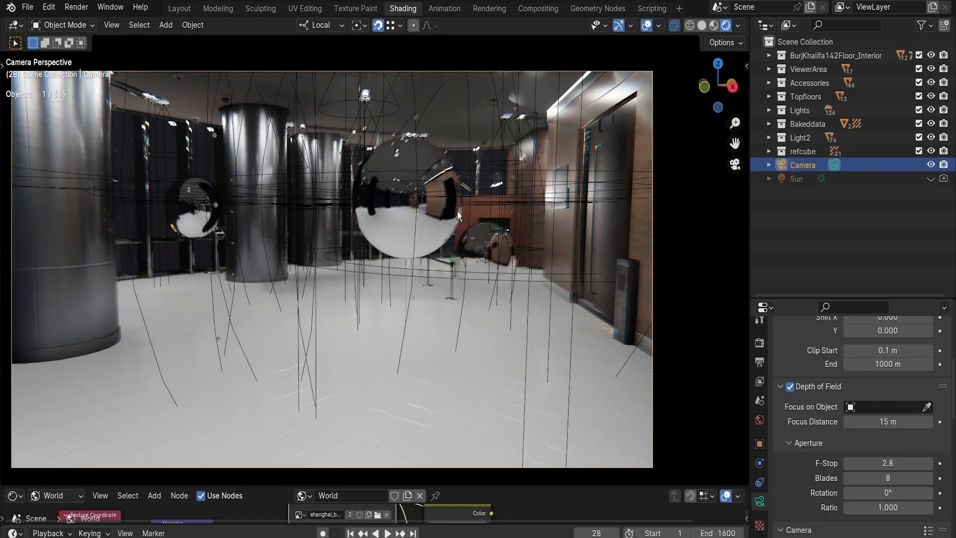
# Examine the reflection cubemap spheres from outside the facade and from within the wood-walled passage
pyautogui.keyDown('shift'); pyautogui.moveTo(367, 247); pyautogui.dragTo(419, 257, button='middle'); pyautogui.keyUp('shift')
pyautogui.scroll(-12, 419, 257)
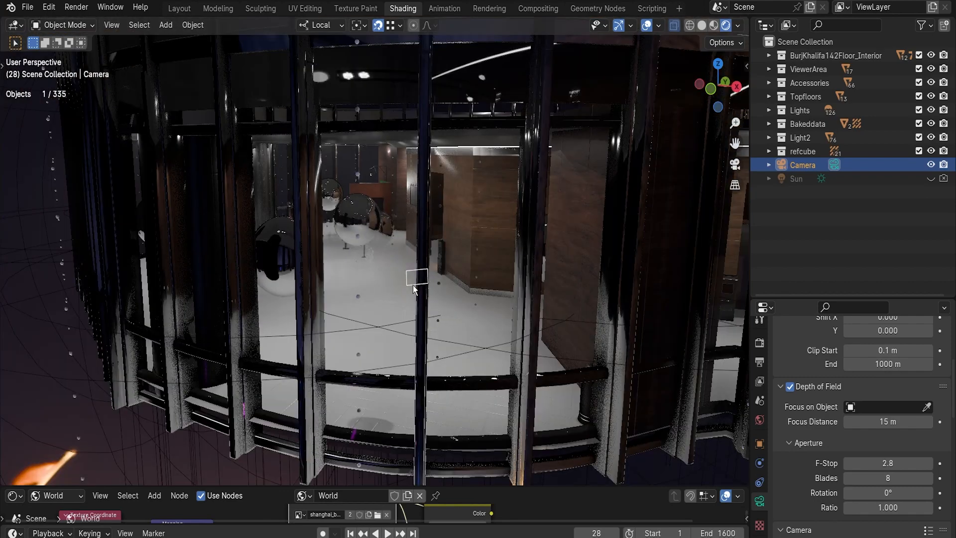
pyautogui.moveTo(413, 285); pyautogui.dragTo(554, 288, button='middle')
pyautogui.scroll(12, 446, 241)
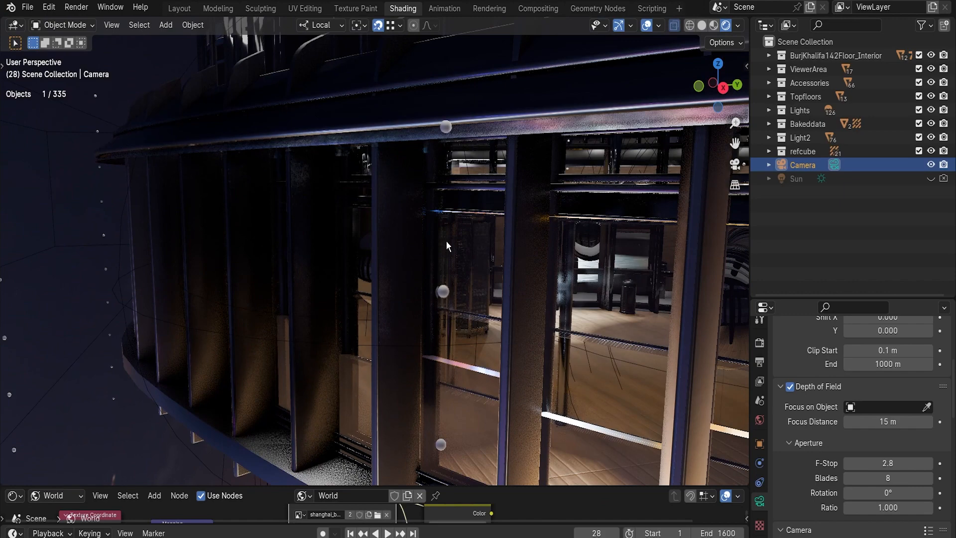
pyautogui.scroll(8, 446, 241)
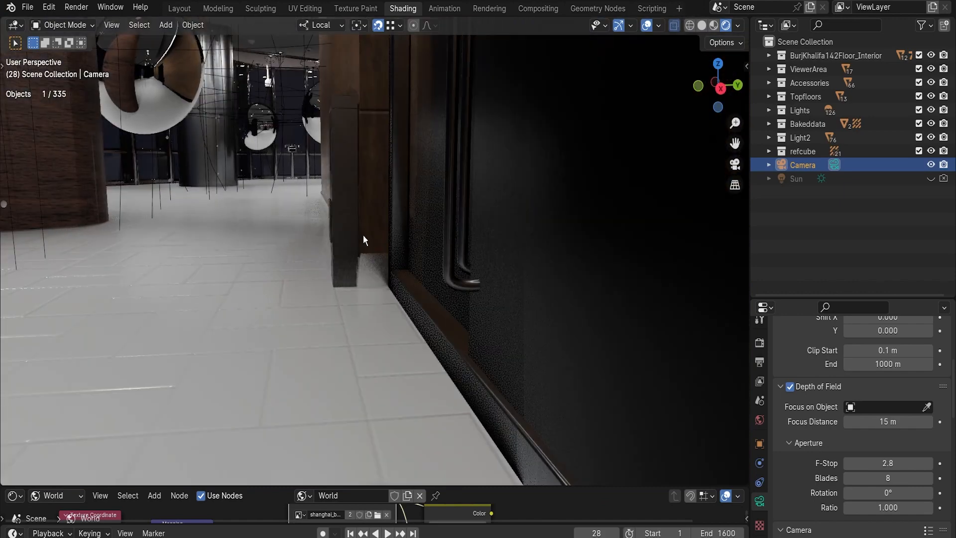
pyautogui.scroll(4, 375, 238)
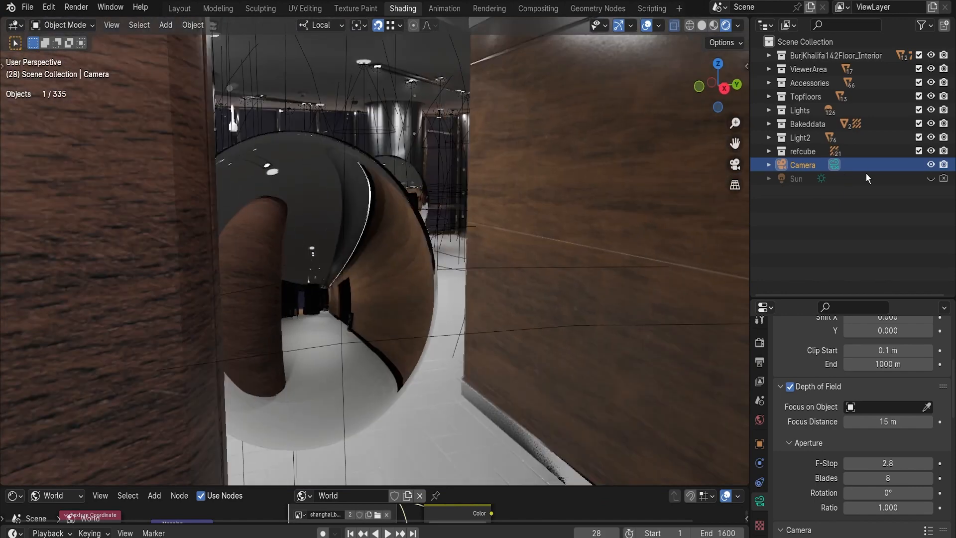
# Exclude and re-include the refcube collection, and toggle the visibility of its individual reflection cubemaps off and back on
pyautogui.click(927, 151)
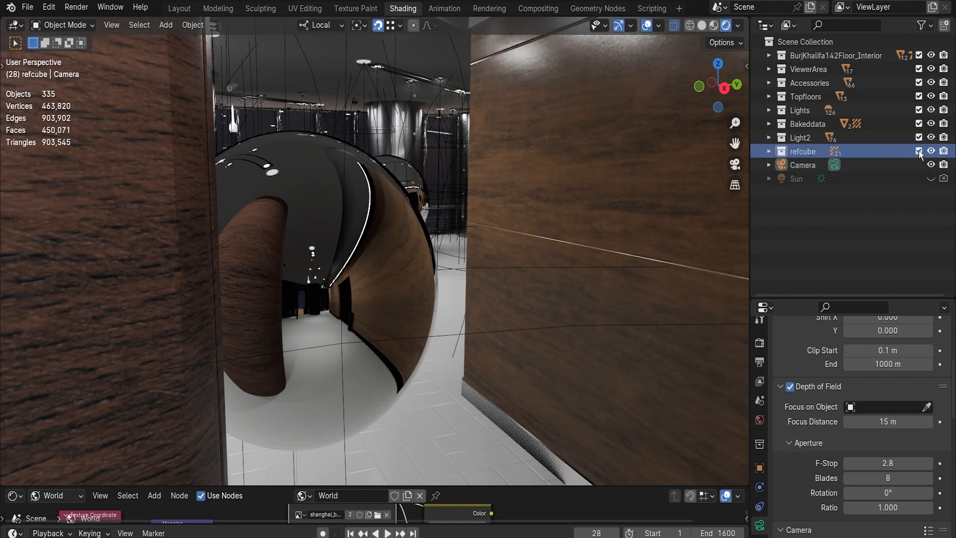
pyautogui.click(918, 150)
pyautogui.moveTo(436, 213); pyautogui.dragTo(428, 217, button='middle')
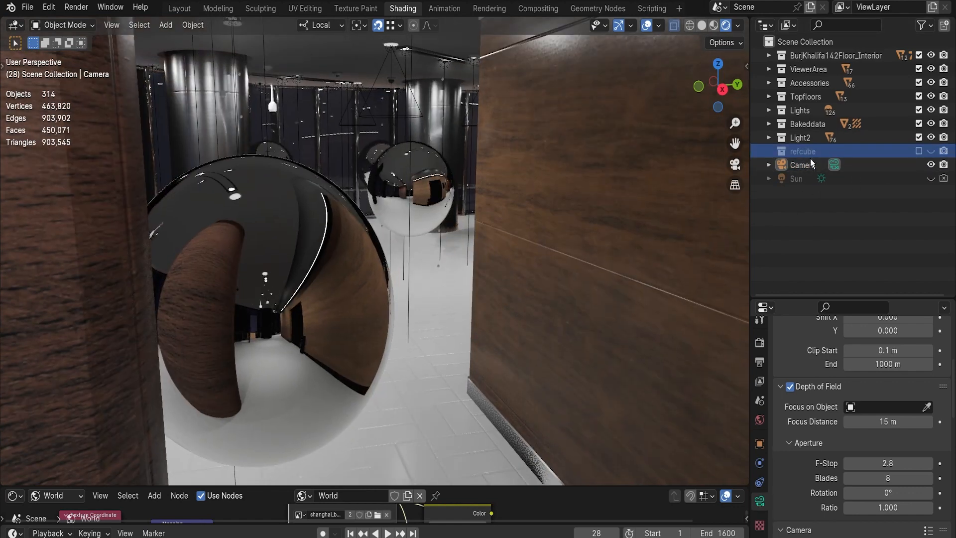
pyautogui.click(919, 152)
pyautogui.scroll(-4, 926, 174)
pyautogui.moveTo(929, 167); pyautogui.dragTo(932, 265)
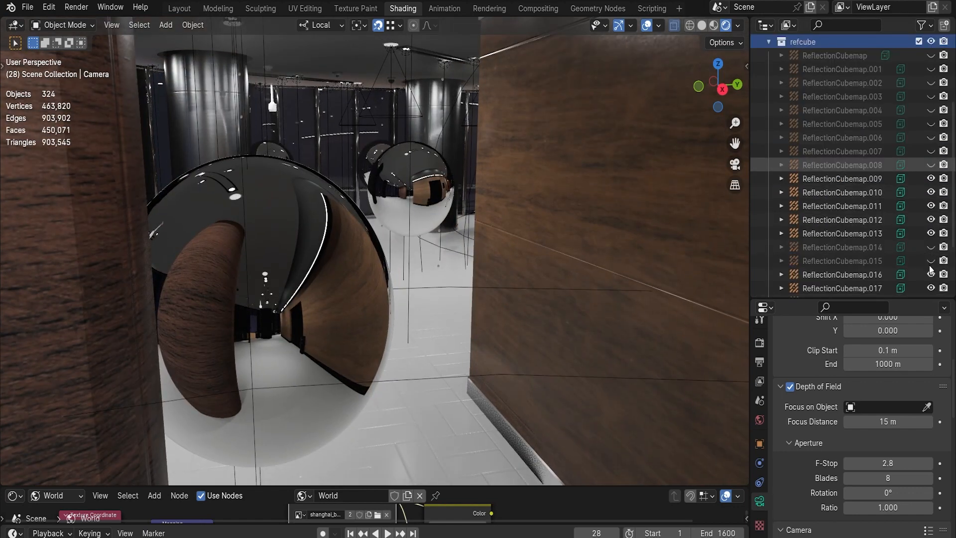
pyautogui.moveTo(931, 193); pyautogui.dragTo(930, 251)
pyautogui.scroll(-3, 930, 241)
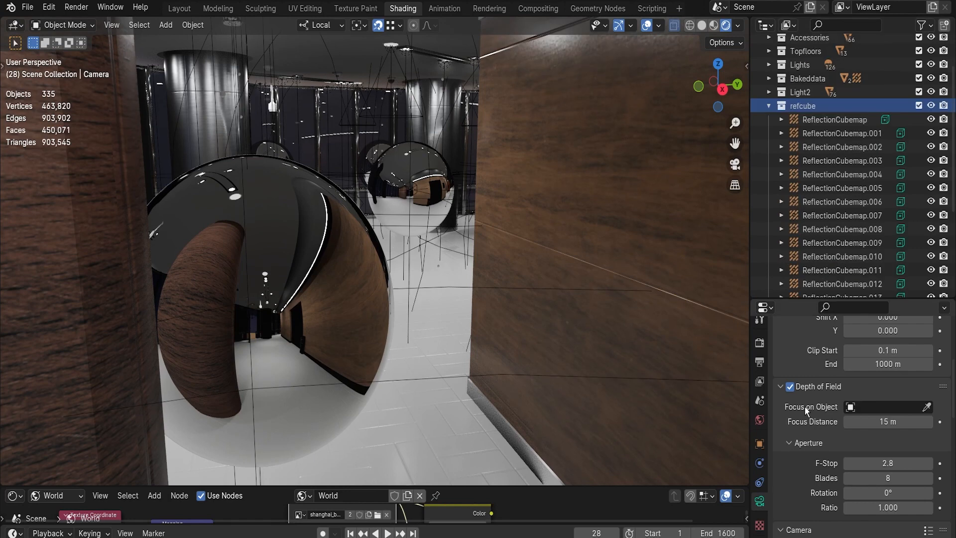
pyautogui.click(812, 388)
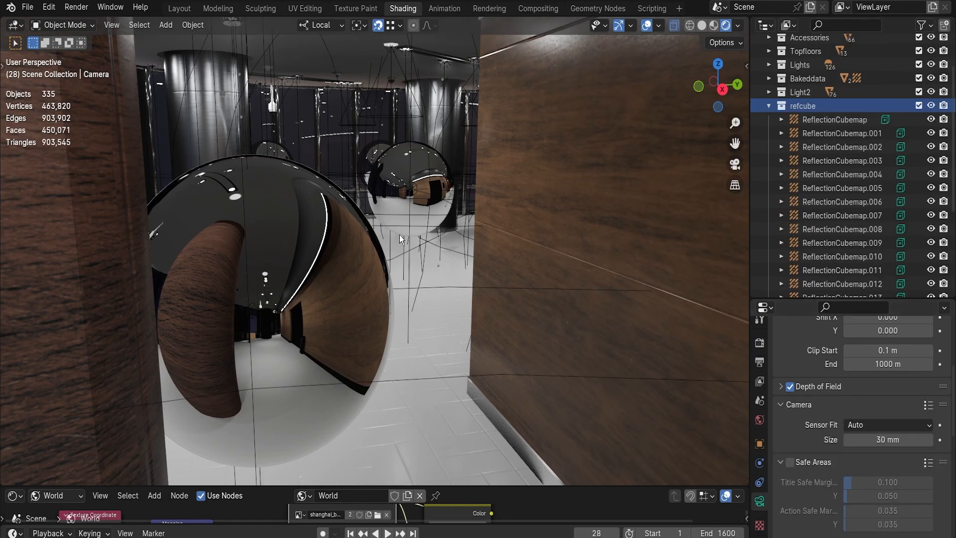
pyautogui.click(769, 107)
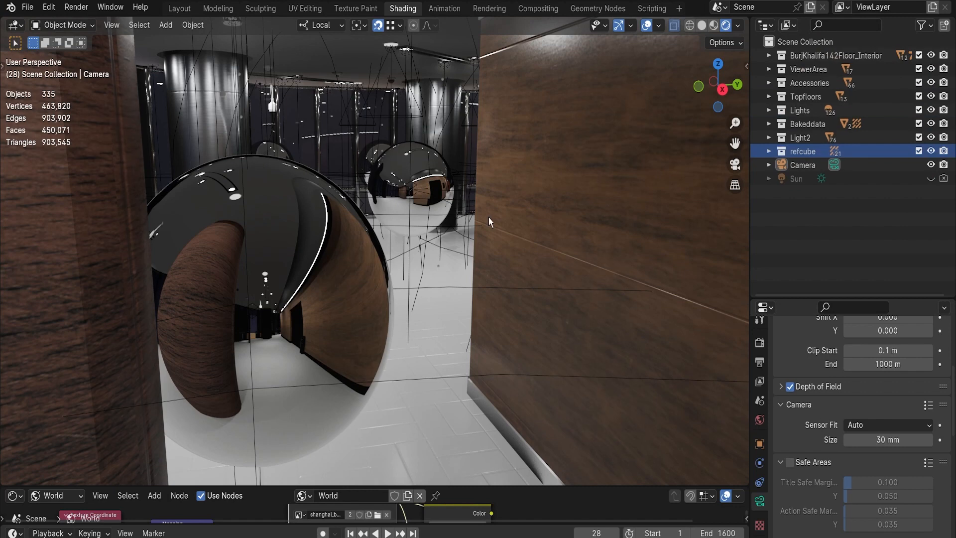
# Review the light probe types that can be added, including Reflection Cubemap, Reflection Plane and Irradiance Volume, without adding one
pyautogui.scroll(-4, 453, 219)
pyautogui.scroll(2, 453, 219)
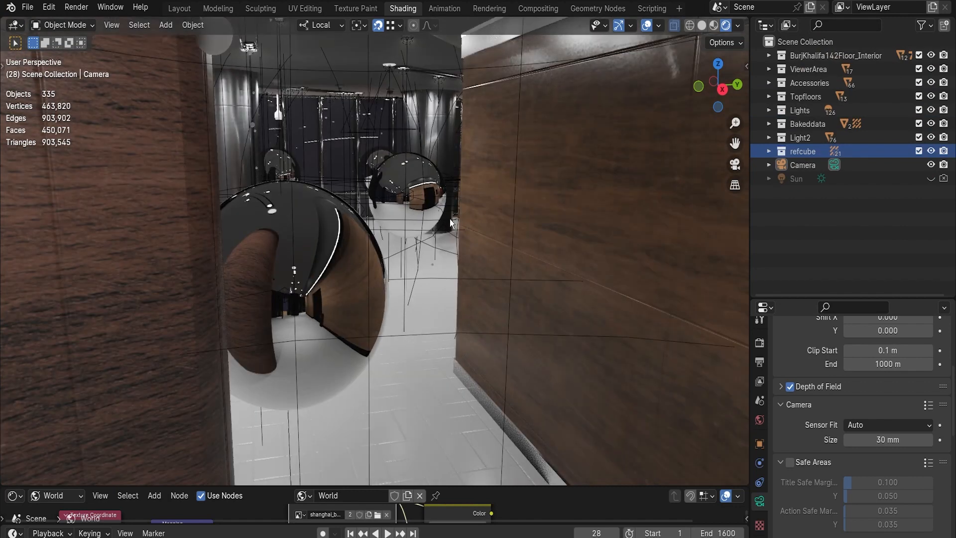
pyautogui.hotkey('shift', 'a')
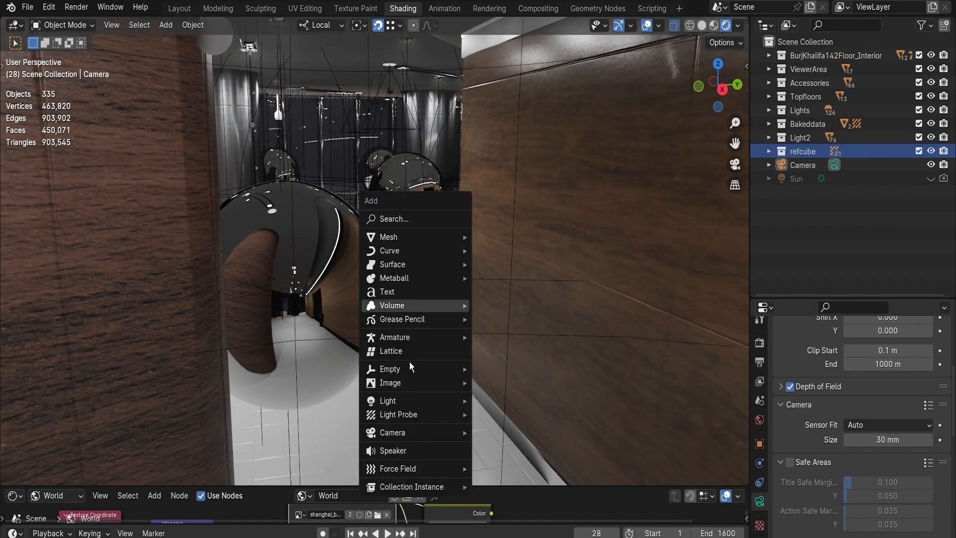
pyautogui.moveTo(405, 414)
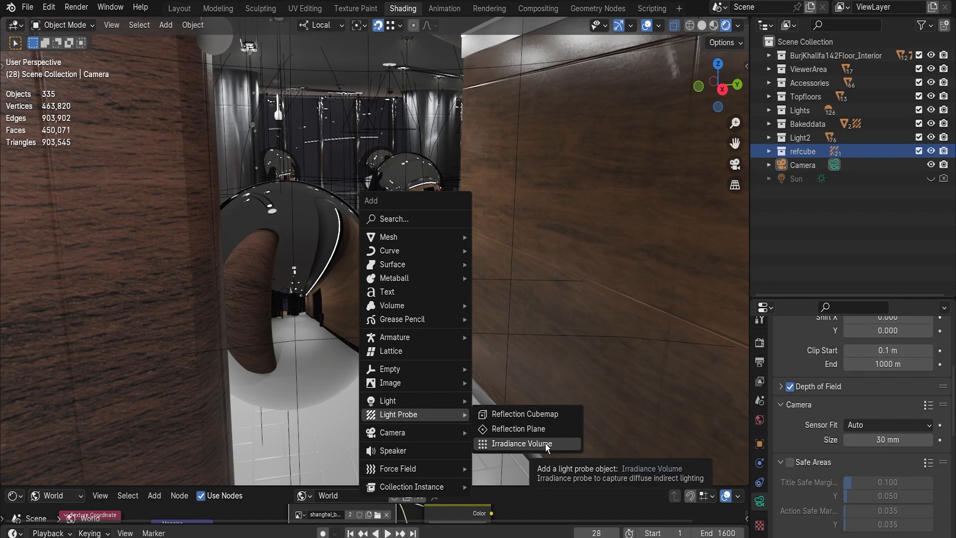
pyautogui.click(415, 199)
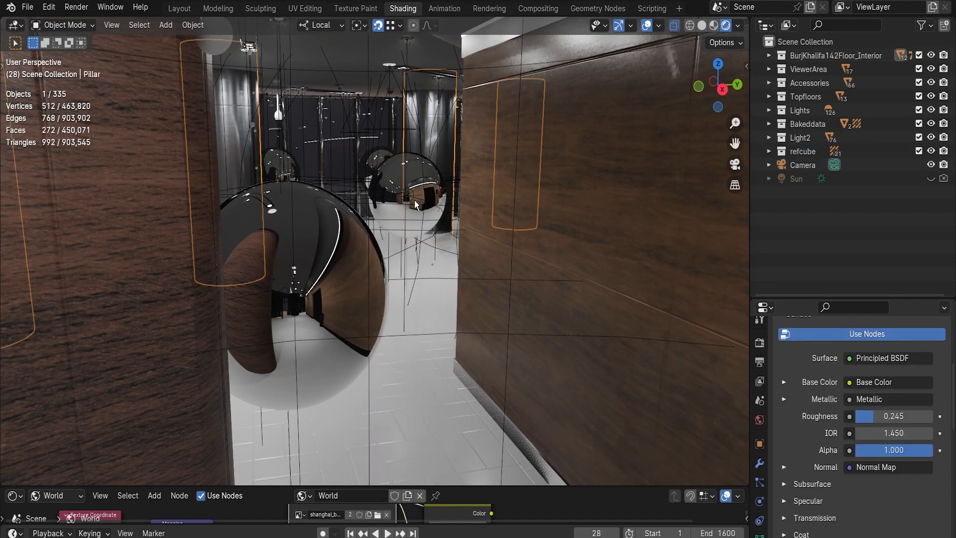
# Walk up to the large reflection sphere among the columns, and hide the viewport gizmos and overlays
pyautogui.hotkey('shift', '`')
pyautogui.press('w')
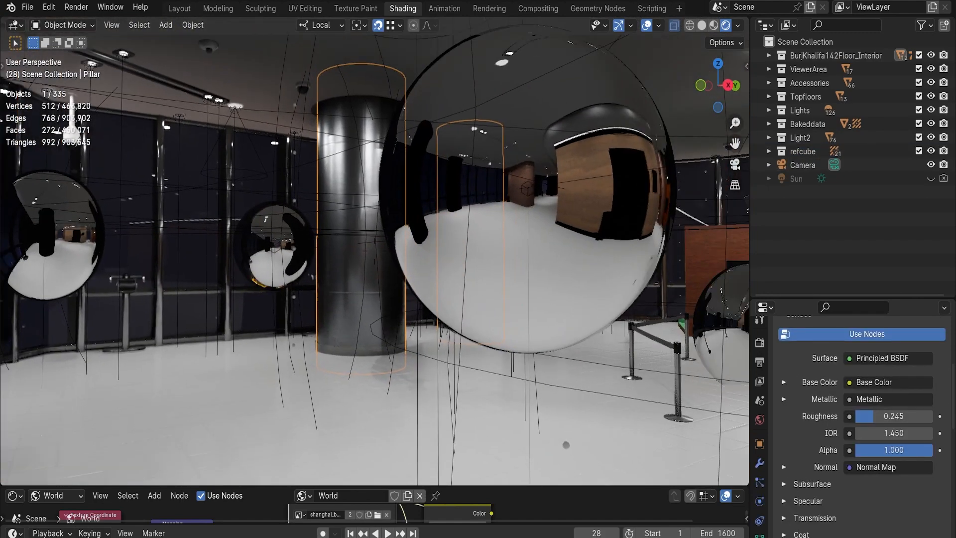
pyautogui.press('s')
pyautogui.click(413, 199)
pyautogui.click(617, 29)
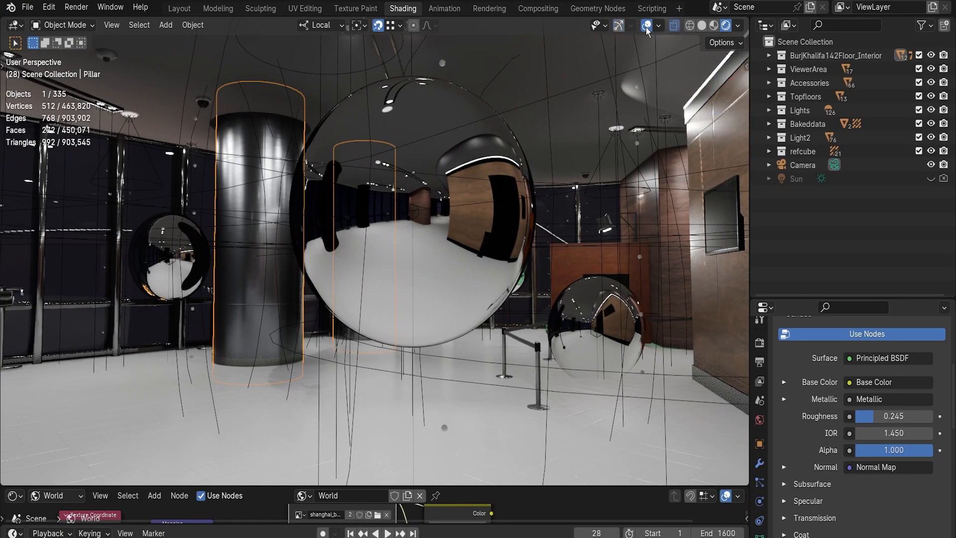
pyautogui.click(646, 27)
# Walk through the baked hall without overlays, viewing the wood wall, the windows and the metal columns
pyautogui.hotkey('shift', '`')
pyautogui.press('w')
pyautogui.press('w')
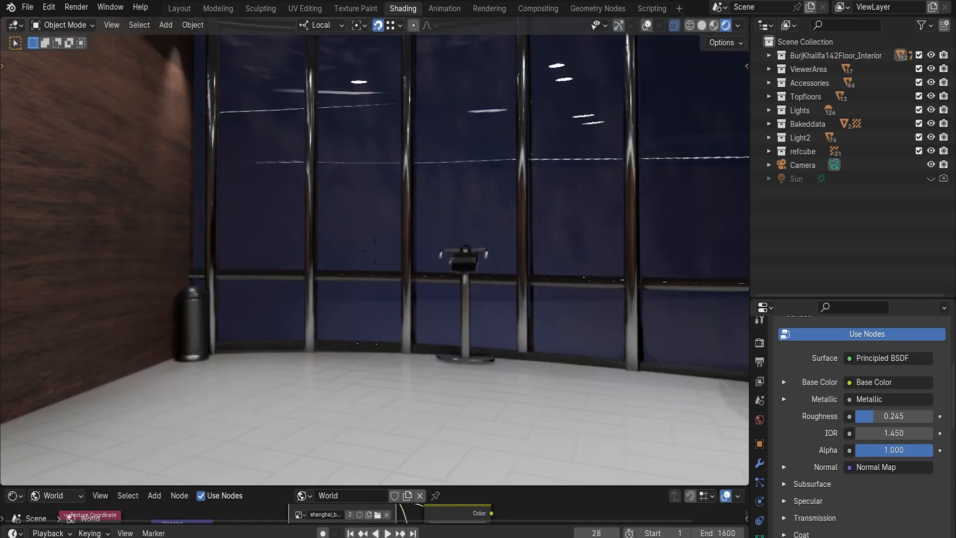
pyautogui.press('s')
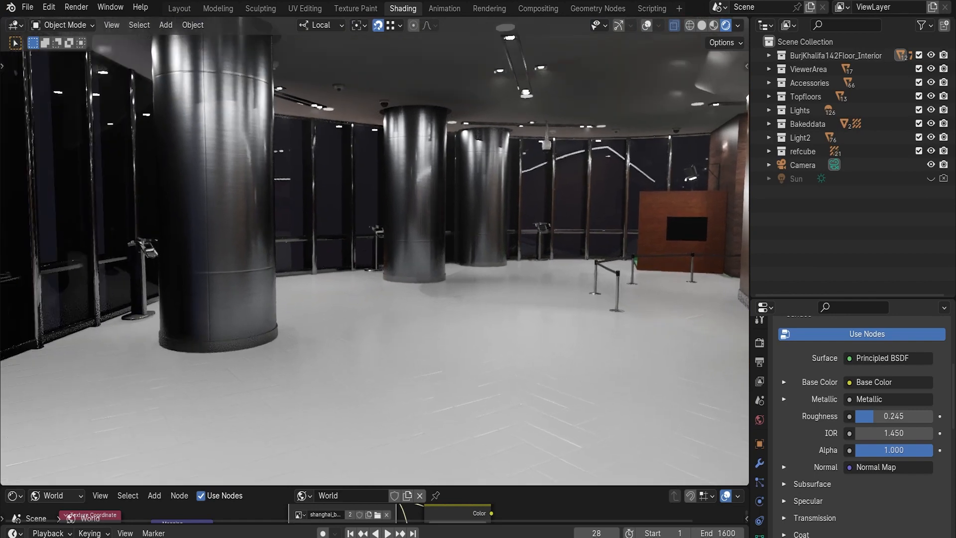
pyautogui.press('Escape')
# Show the overlays and gizmos again, and select the irradiance volume surrounding the base of the tower
pyautogui.click(645, 25)
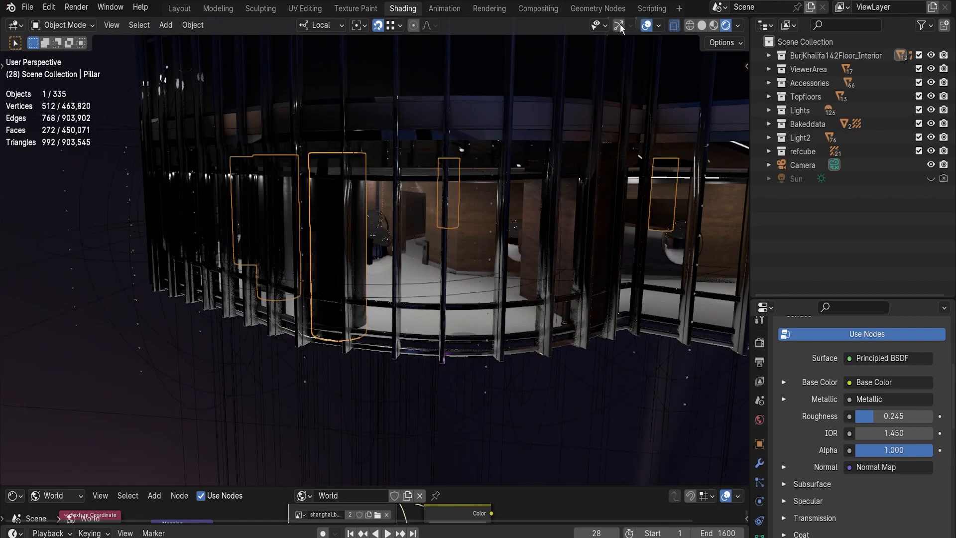
pyautogui.click(619, 26)
pyautogui.click(224, 231)
pyautogui.moveTo(202, 199); pyautogui.dragTo(519, 258, button='middle')
# Add an Irradiance Volume light probe and move it into the open space beside the tower
pyautogui.hotkey('shift', 'a')
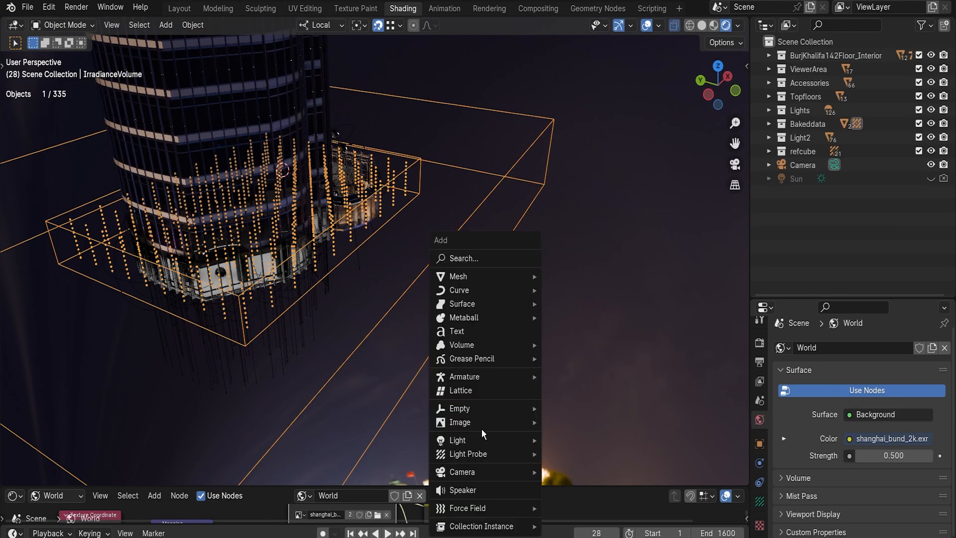
pyautogui.moveTo(482, 454)
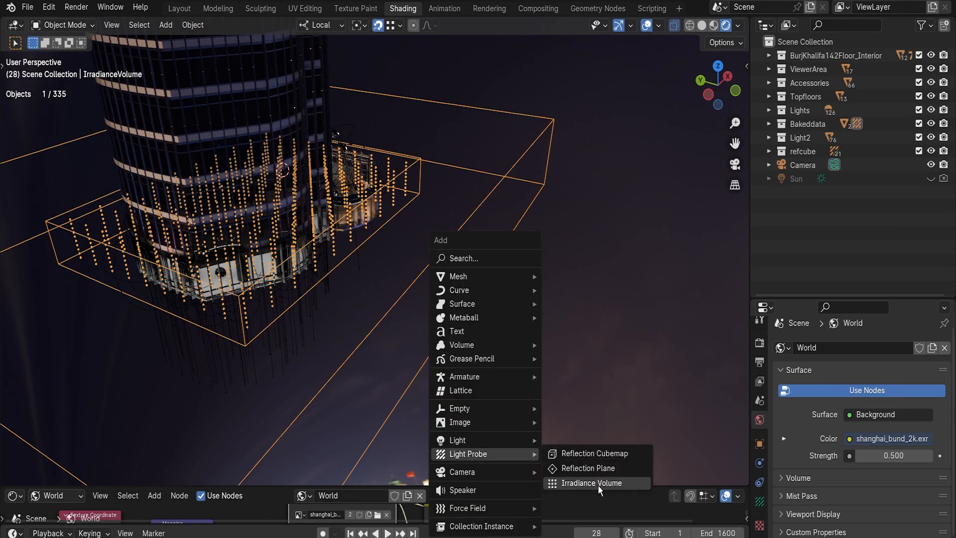
pyautogui.click(597, 484)
pyautogui.keyDown('shift'); pyautogui.moveTo(414, 265); pyautogui.dragTo(444, 272, button='middle'); pyautogui.keyUp('shift')
pyautogui.press('g')
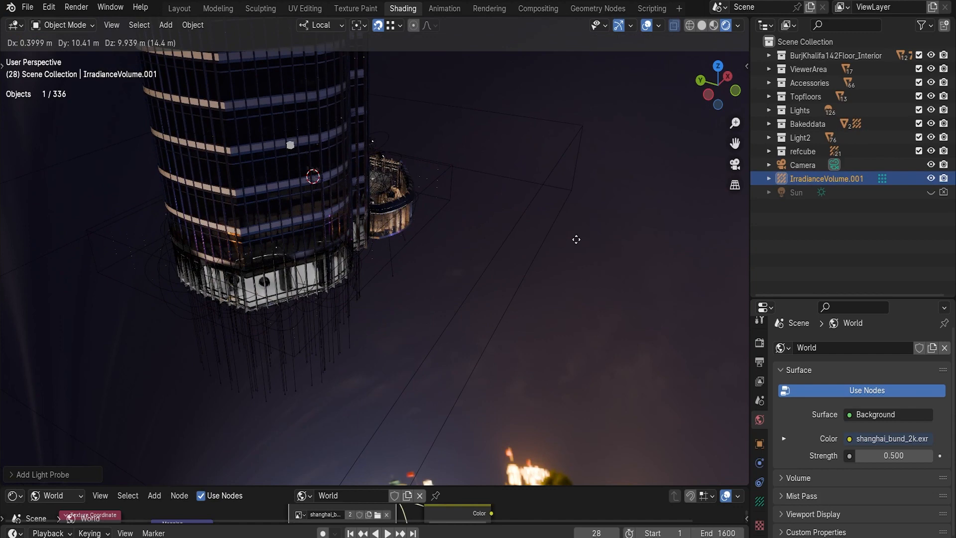
pyautogui.click(616, 306)
# Scale the new irradiance volume up uniformly by about 16.88
pyautogui.press('s')
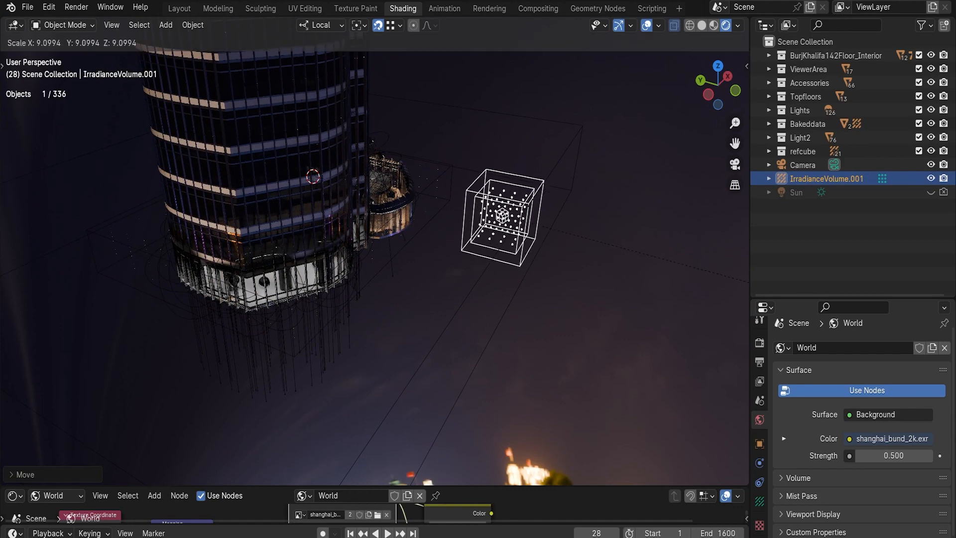
pyautogui.click(567, 285)
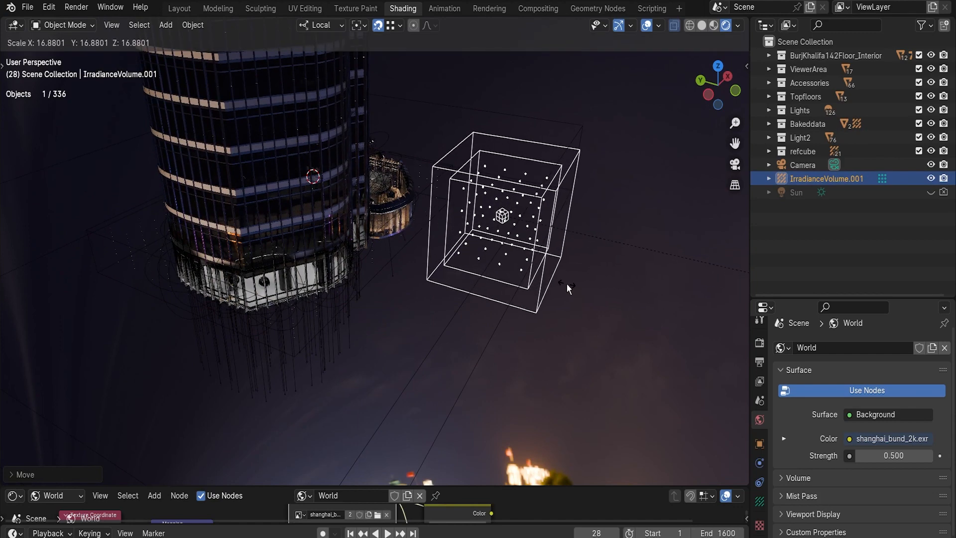
pyautogui.keyDown('shift'); pyautogui.moveTo(532, 250); pyautogui.dragTo(506, 264, button='middle'); pyautogui.keyUp('shift')
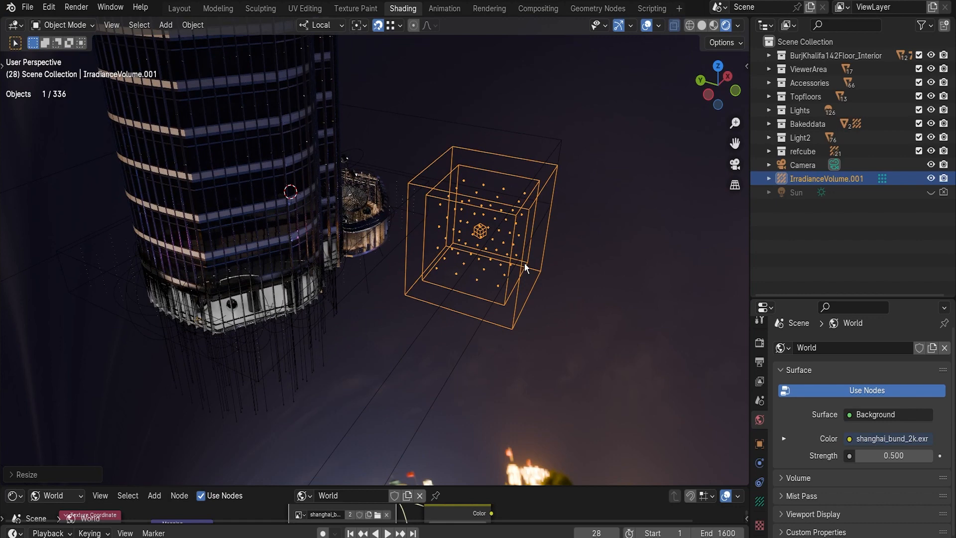
pyautogui.moveTo(515, 268); pyautogui.dragTo(477, 232, button='middle')
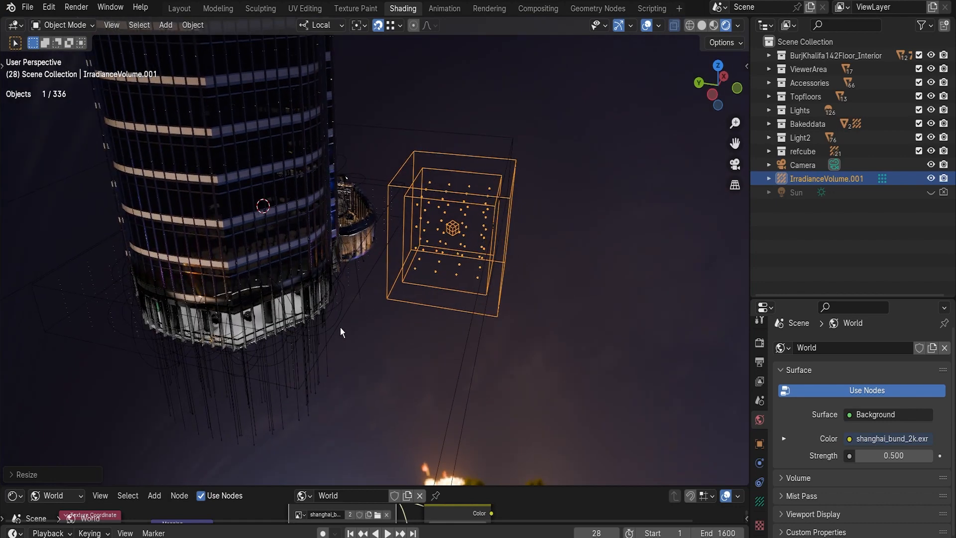
# Select the original irradiance volume around the tower and examine how its probe grid encloses the observation floor
pyautogui.click(325, 320)
pyautogui.keyDown('shift'); pyautogui.moveTo(327, 320); pyautogui.dragTo(405, 304, button='middle'); pyautogui.keyUp('shift')
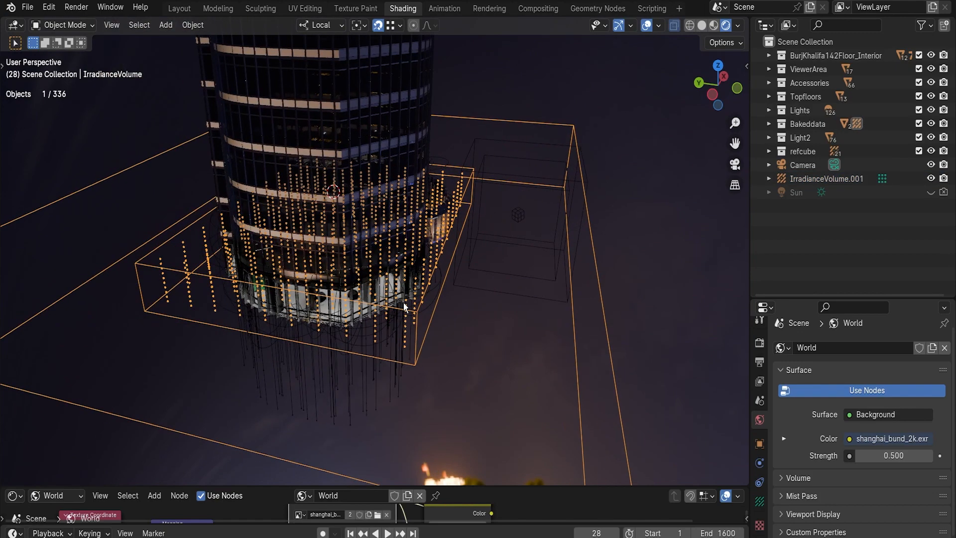
pyautogui.scroll(2, 422, 288)
pyautogui.keyDown('shift'); pyautogui.moveTo(492, 293); pyautogui.dragTo(412, 316, button='middle'); pyautogui.keyUp('shift')
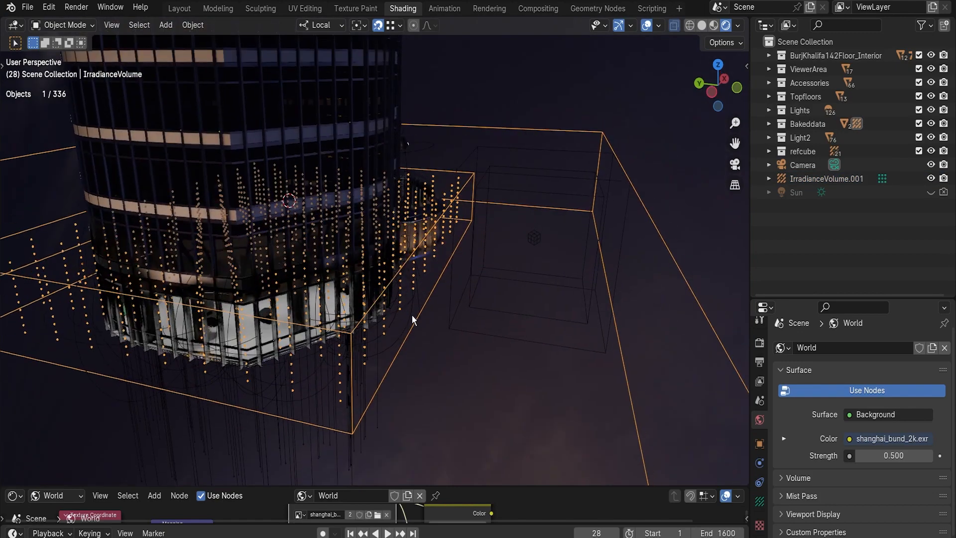
# Select the new irradiance volume beside the tower and expand the Indirect Lighting settings of the EEVEE render properties
pyautogui.click(537, 279)
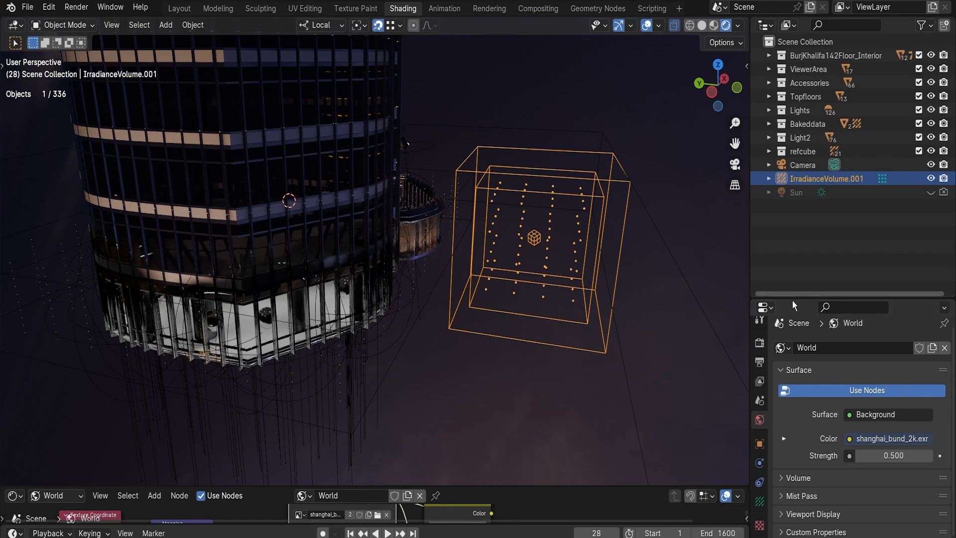
pyautogui.moveTo(794, 297); pyautogui.dragTo(776, 214)
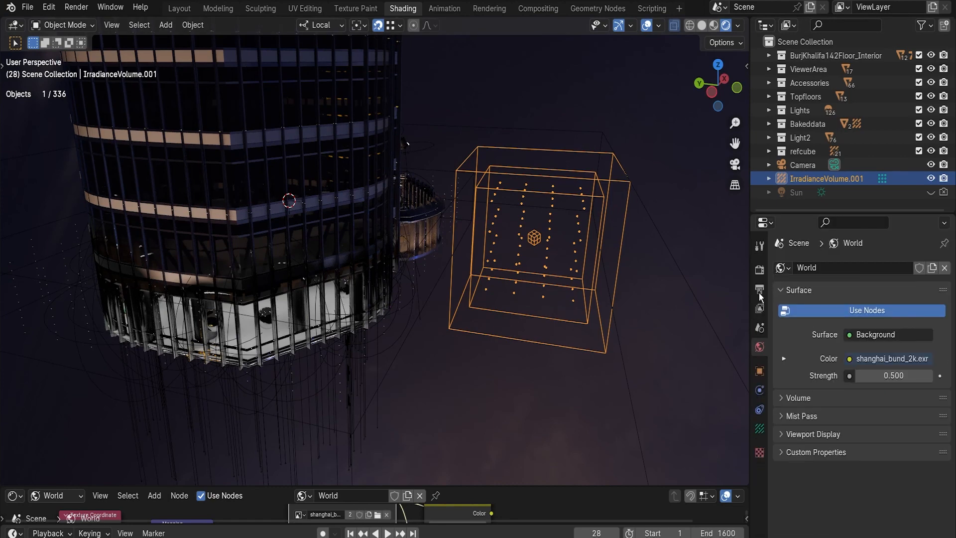
pyautogui.click(762, 272)
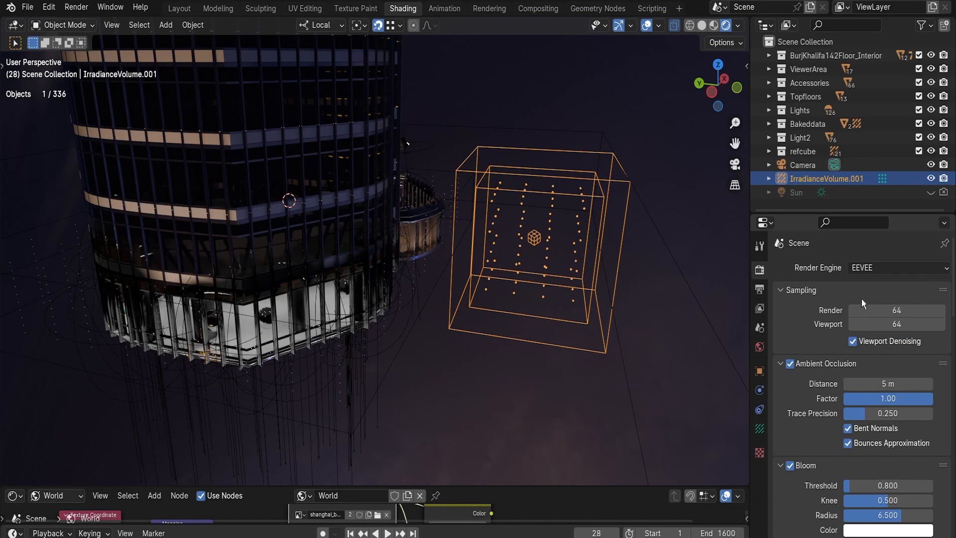
pyautogui.scroll(-8, 846, 398)
pyautogui.scroll(-15, 845, 414)
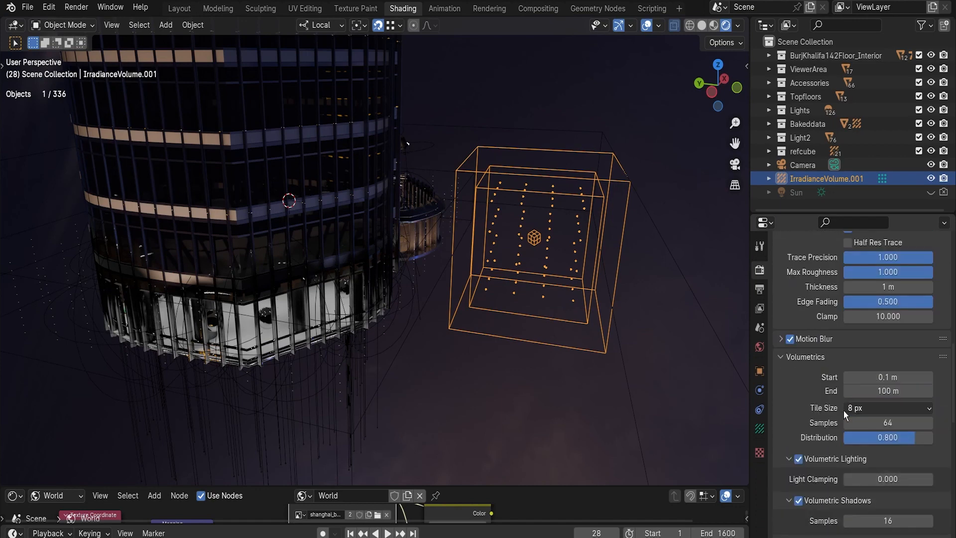
pyautogui.scroll(1, 843, 410)
pyautogui.scroll(-4, 842, 411)
pyautogui.click(828, 407)
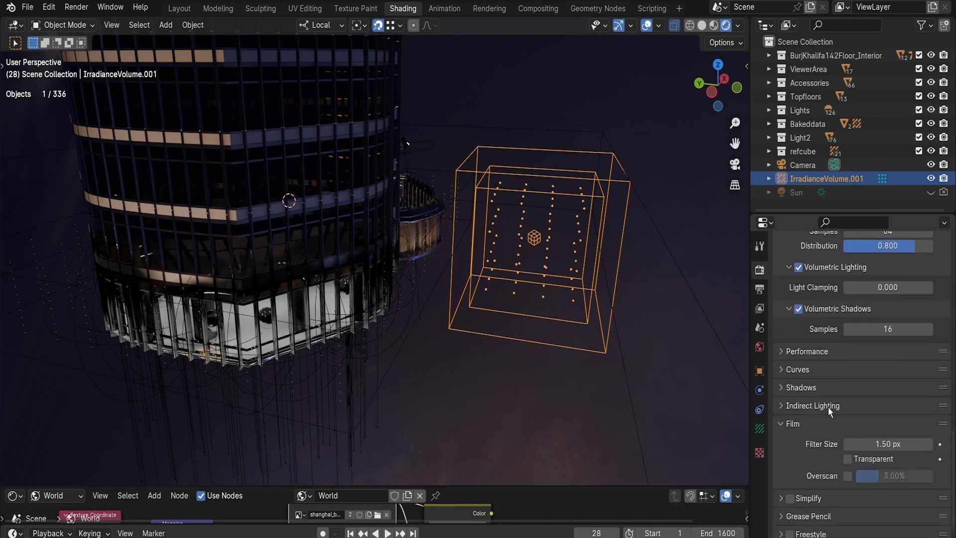
pyautogui.scroll(-1, 830, 407)
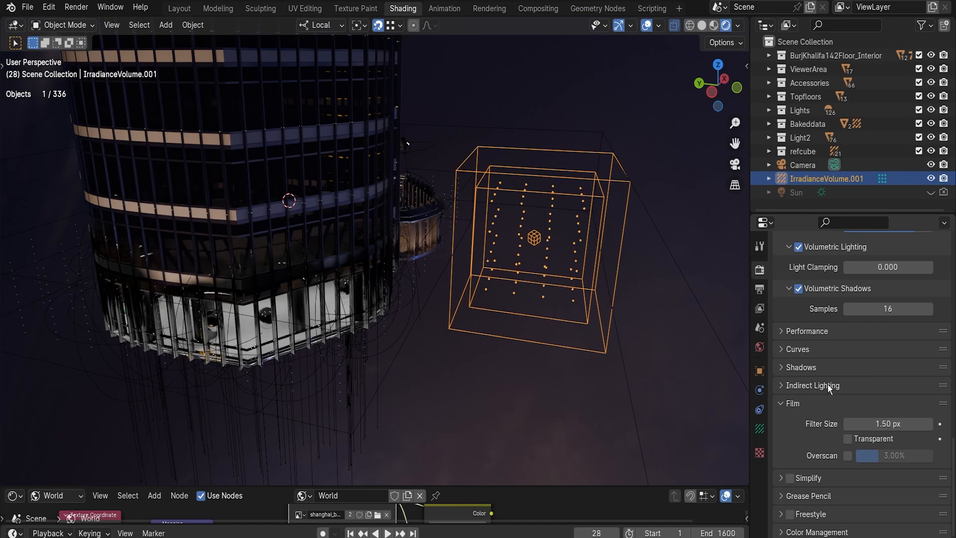
pyautogui.click(827, 385)
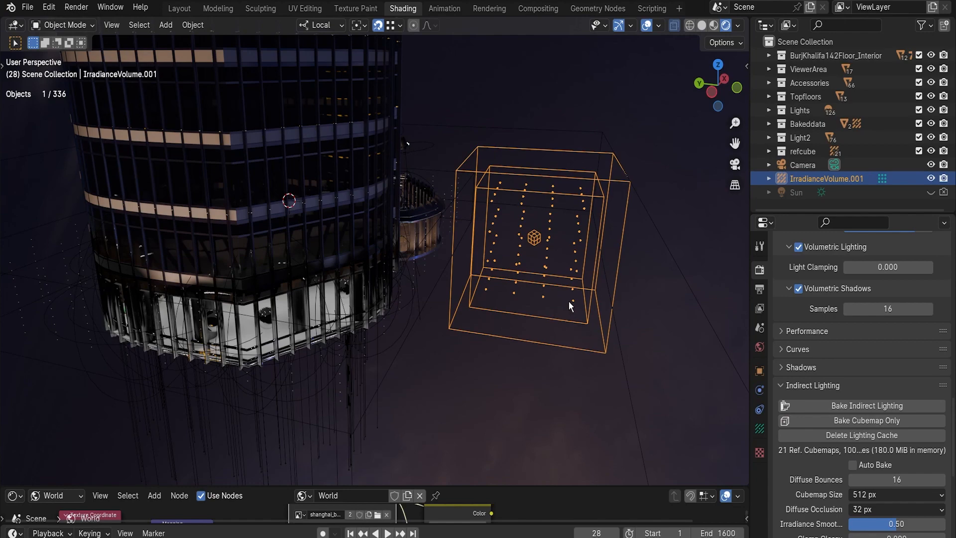
# Add a Reflection Cubemap light probe in the open space beyond the new irradiance volume and scale it up uniformly
pyautogui.scroll(6, 325, 303)
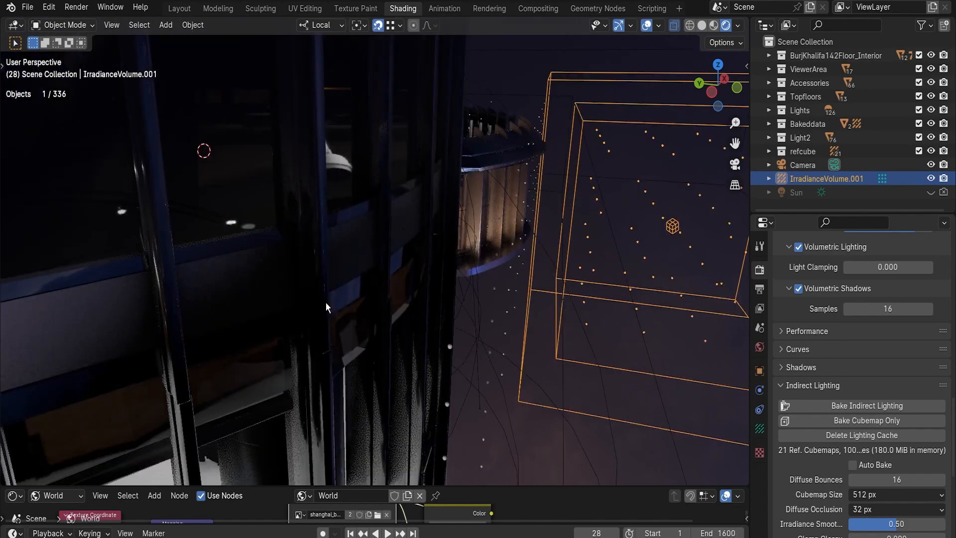
pyautogui.scroll(-4, 325, 302)
pyautogui.moveTo(392, 279); pyautogui.dragTo(378, 251, button='middle')
pyautogui.moveTo(556, 248); pyautogui.dragTo(528, 231, button='middle')
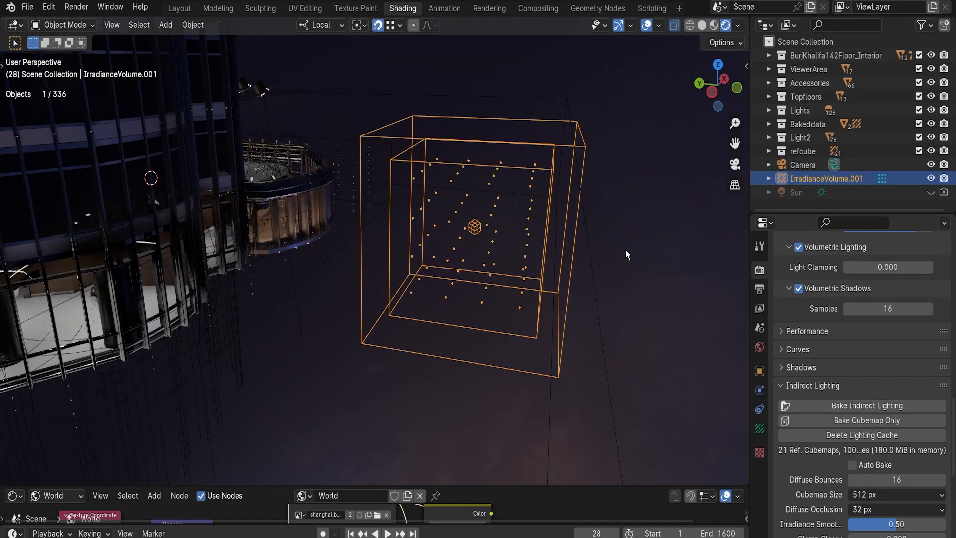
pyautogui.moveTo(625, 248); pyautogui.dragTo(520, 245, button='middle')
pyautogui.hotkey('shift', 'a')
pyautogui.moveTo(544, 241)
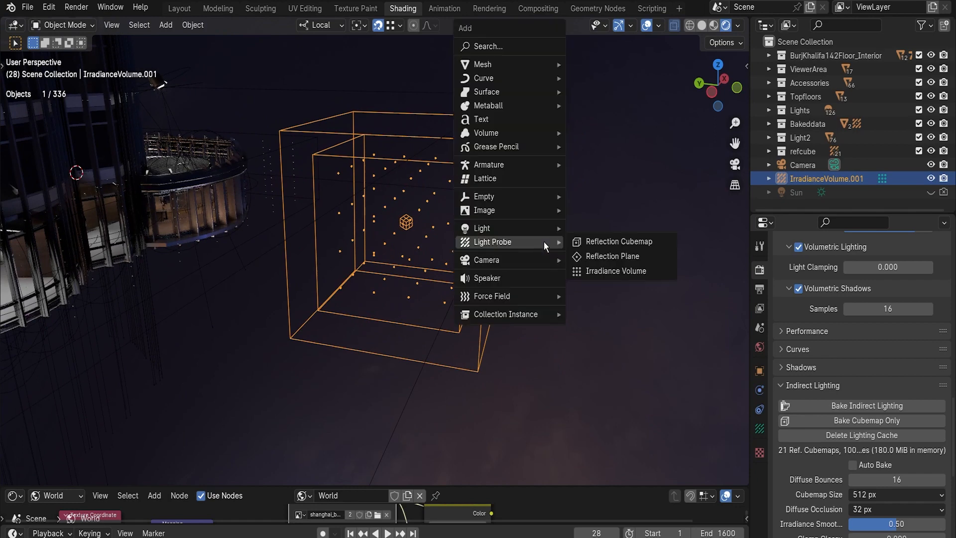
pyautogui.click(627, 244)
pyautogui.moveTo(599, 288); pyautogui.dragTo(504, 262, button='middle')
pyautogui.press('g')
pyautogui.click(441, 221)
pyautogui.press('s')
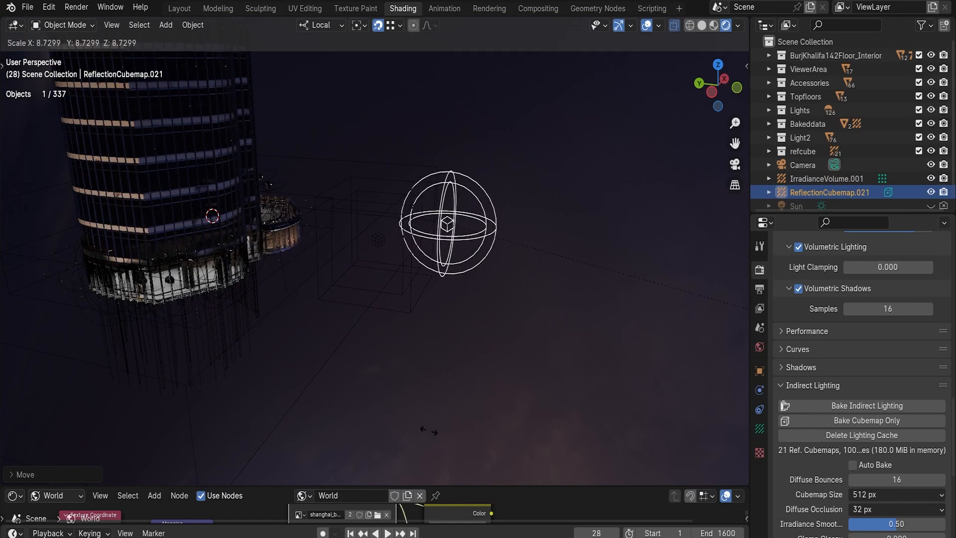
pyautogui.click(2, 37)
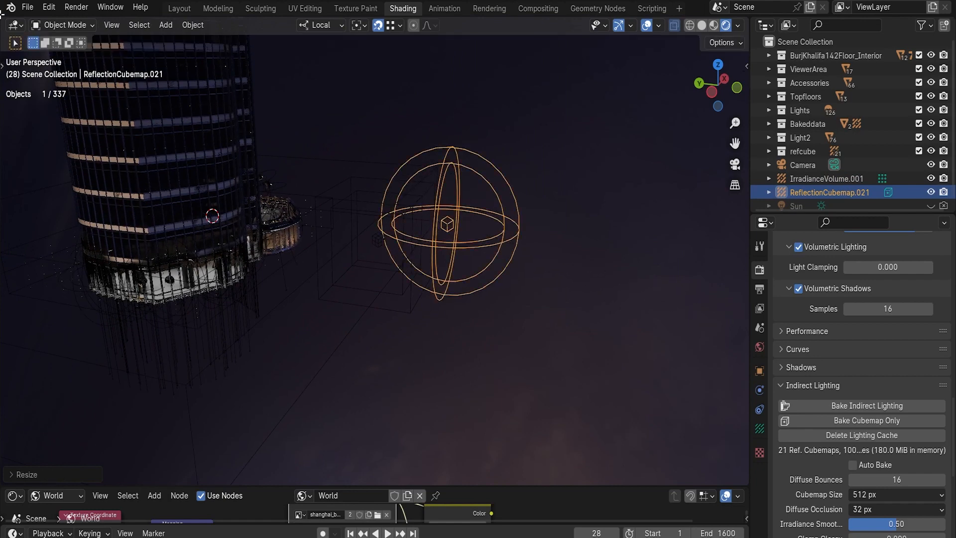
# Examine the reflective cubemap preview spheres around the door and white floor inside the tower
pyautogui.scroll(5, 446, 224)
pyautogui.keyDown('shift'); pyautogui.moveTo(274, 258); pyautogui.dragTo(704, 202, button='middle'); pyautogui.keyUp('shift')
pyautogui.scroll(-2, 358, 299)
pyautogui.scroll(5, 357, 300)
pyautogui.scroll(5, 402, 207)
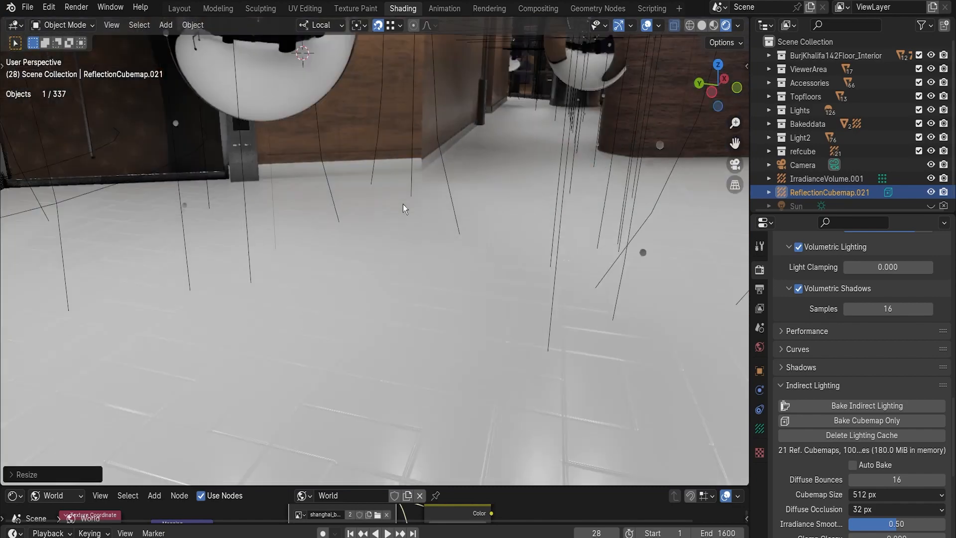
pyautogui.scroll(-5, 437, 276)
pyautogui.scroll(10, 405, 222)
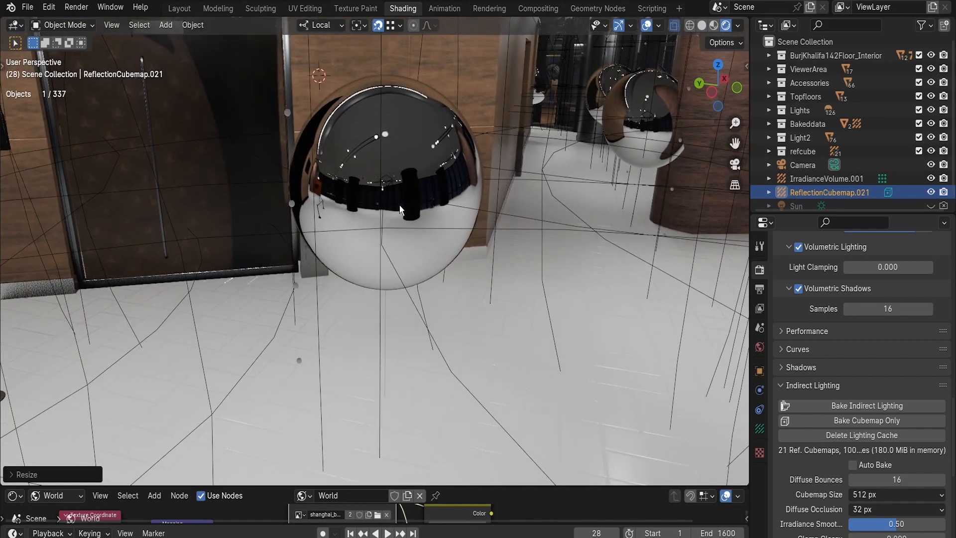
pyautogui.scroll(-6, 452, 255)
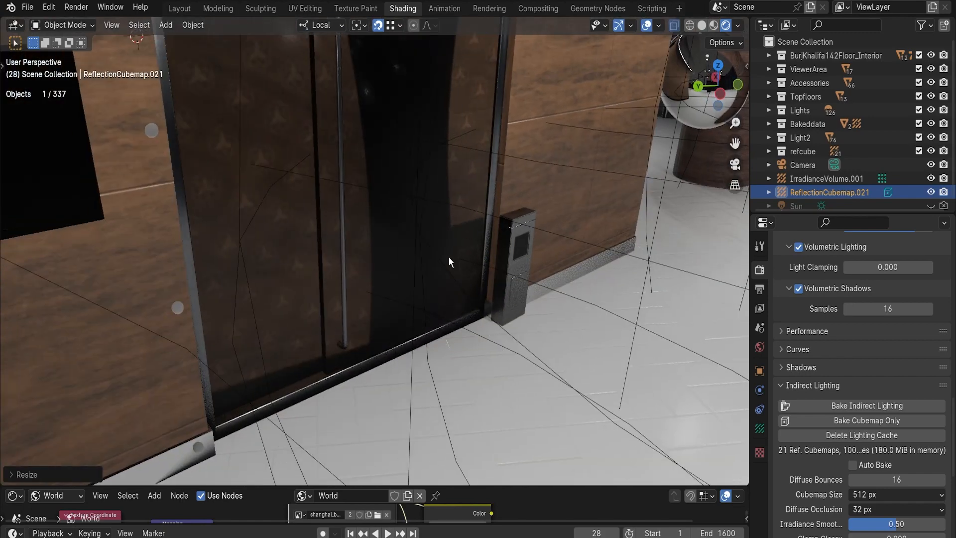
pyautogui.moveTo(468, 288); pyautogui.dragTo(429, 276, button='middle')
pyautogui.moveTo(422, 168); pyautogui.dragTo(495, 205, button='middle')
pyautogui.scroll(3, 494, 205)
# Walk through the interior corridor and inspect what each cubemap preview sphere reflects
pyautogui.hotkey('shift', '`')
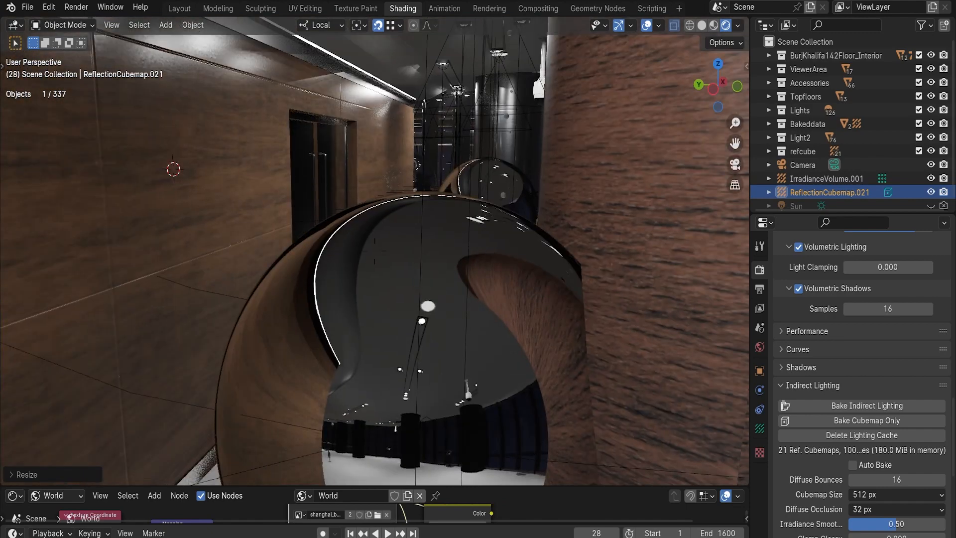
pyautogui.press('a')
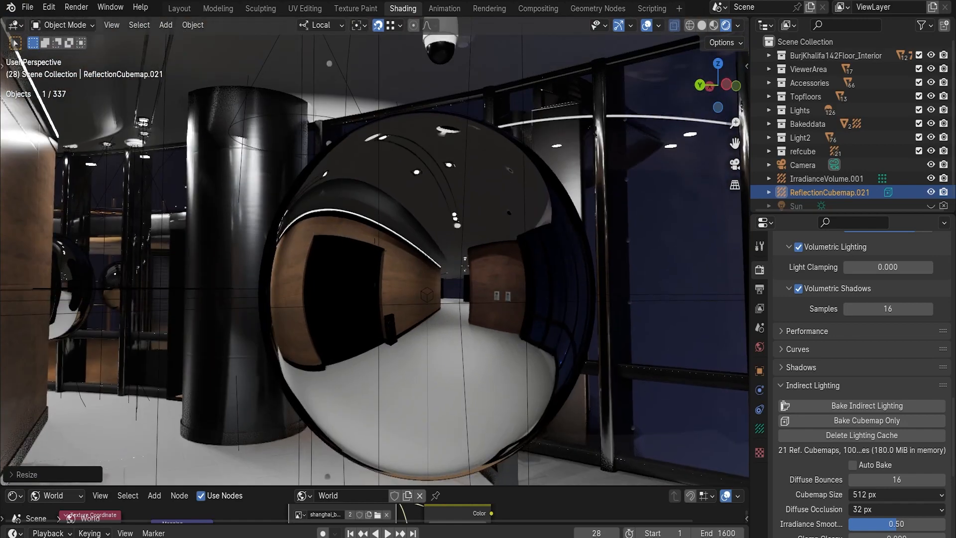
pyautogui.press('d')
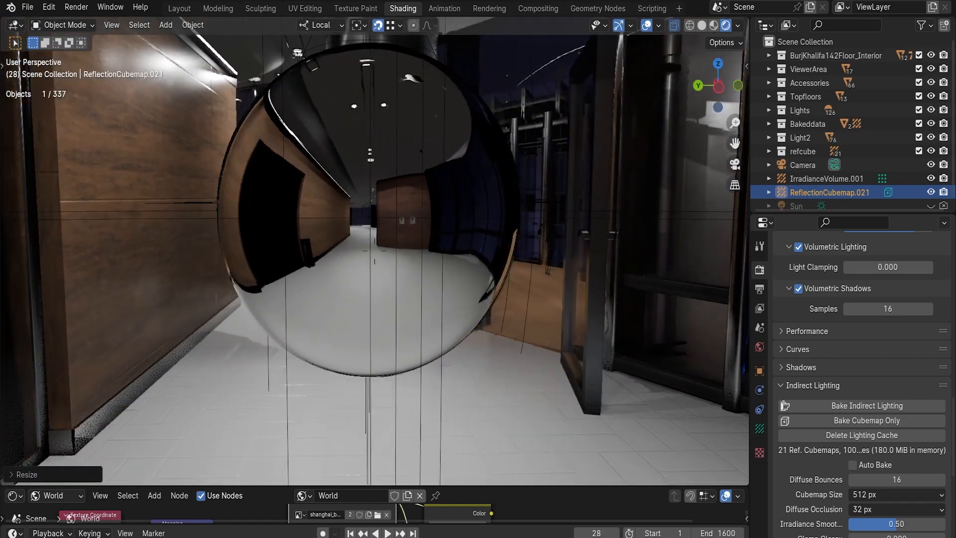
pyautogui.press('d')
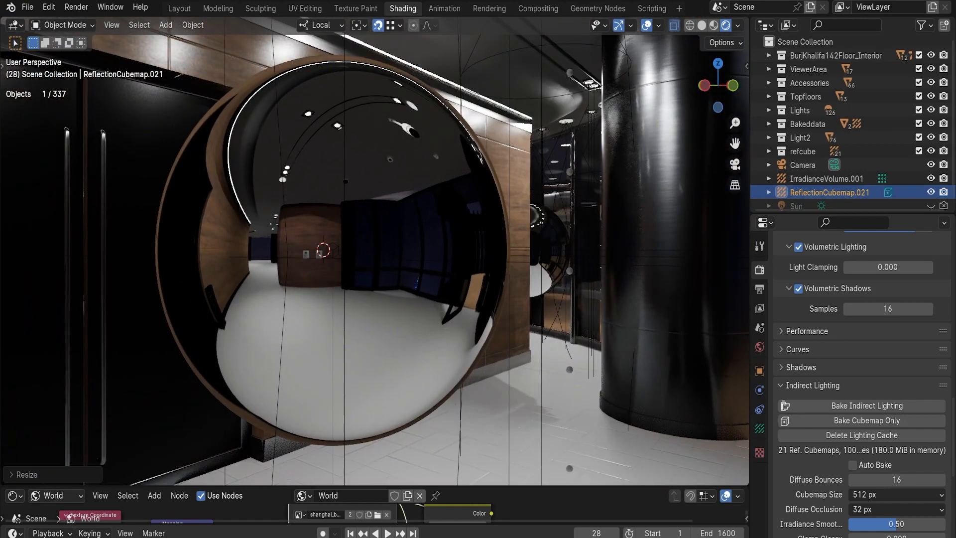
pyautogui.press('d')
pyautogui.press('w')
pyautogui.click(669, 170)
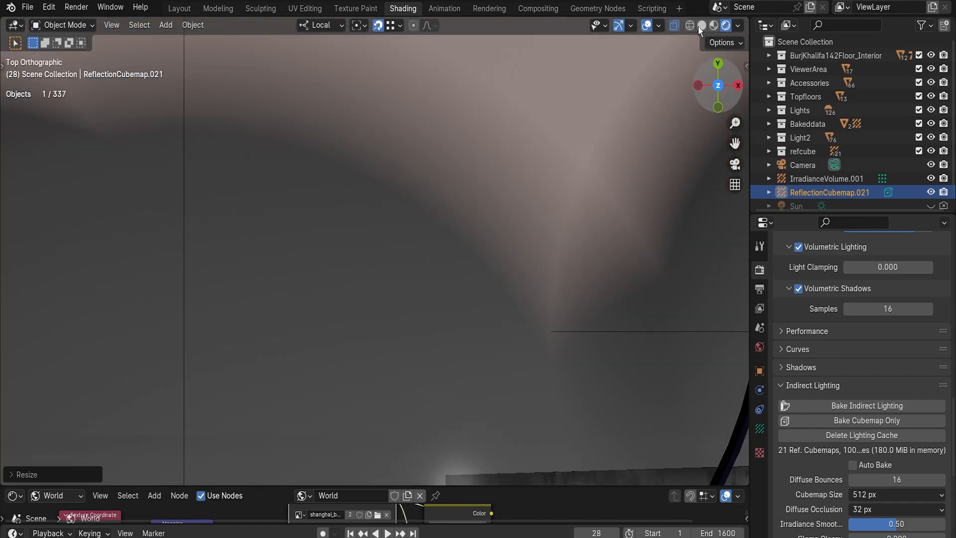
# Show the floor plan from the top in wireframe and select several reflection cubemaps along its perimeter to examine their coverage
pyautogui.click(717, 64)
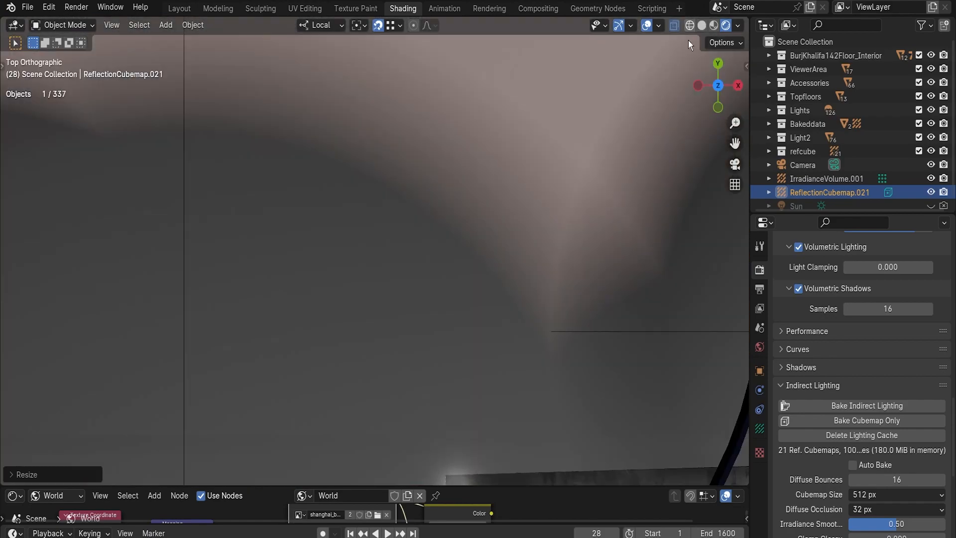
pyautogui.click(689, 25)
pyautogui.scroll(-10, 419, 232)
pyautogui.scroll(3, 357, 235)
pyautogui.keyDown('shift'); pyautogui.moveTo(258, 145); pyautogui.dragTo(354, 293, button='middle'); pyautogui.keyUp('shift')
pyautogui.click(338, 212)
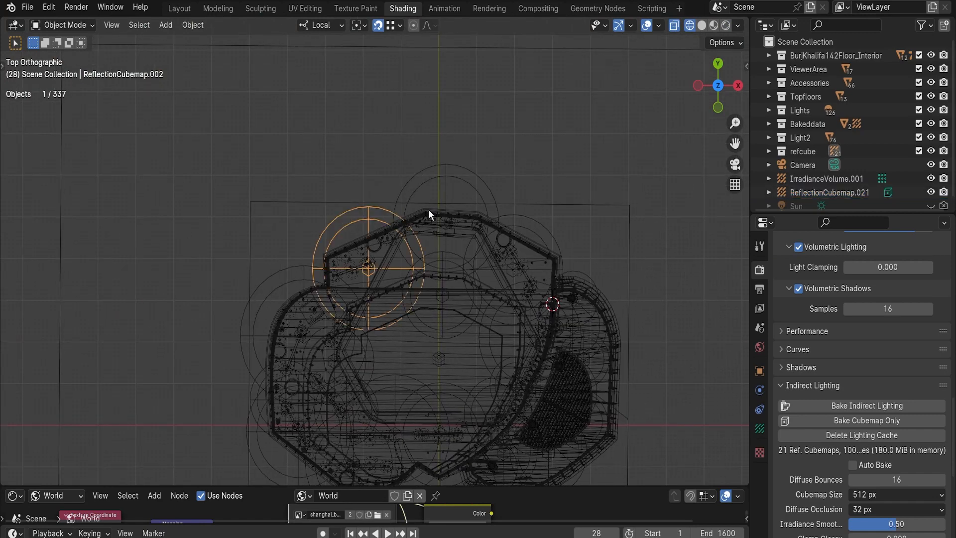
pyautogui.keyDown('shift'); pyautogui.click(434, 157); pyautogui.keyUp('shift')
pyautogui.keyDown('shift'); pyautogui.click(560, 259); pyautogui.keyUp('shift')
pyautogui.keyDown('shift'); pyautogui.scroll(-3, 597, 274); pyautogui.keyUp('shift')
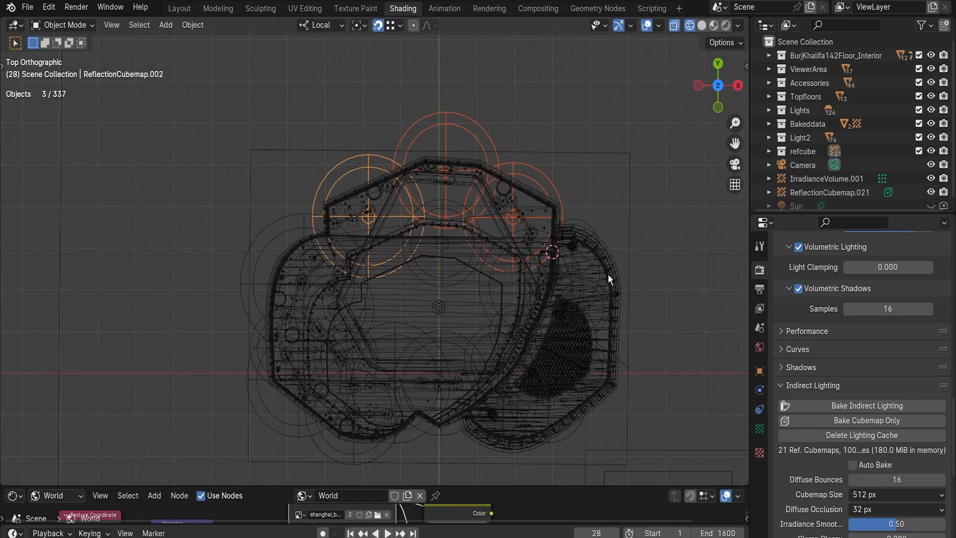
pyautogui.keyDown('shift'); pyautogui.click(572, 246); pyautogui.keyUp('shift')
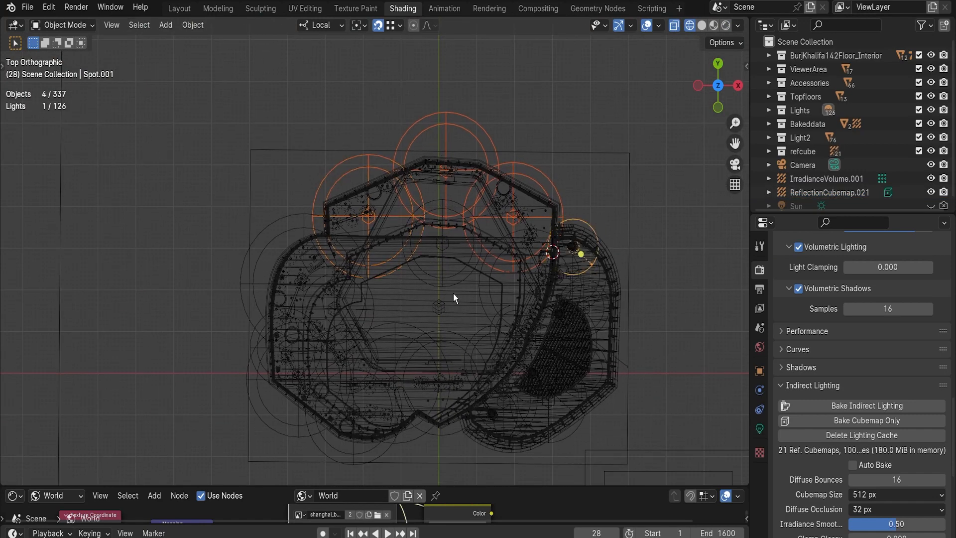
pyautogui.keyDown('shift'); pyautogui.click(278, 238); pyautogui.keyUp('shift')
# Show the interior in Material Preview shading and select only the reflection cubemap above the green-lit stand
pyautogui.moveTo(443, 245); pyautogui.dragTo(471, 217, button='middle')
pyautogui.scroll(5, 390, 279)
pyautogui.keyDown('shift'); pyautogui.moveTo(390, 279); pyautogui.dragTo(450, 279, button='middle'); pyautogui.keyUp('shift')
pyautogui.scroll(4, 511, 175)
pyautogui.click(714, 26)
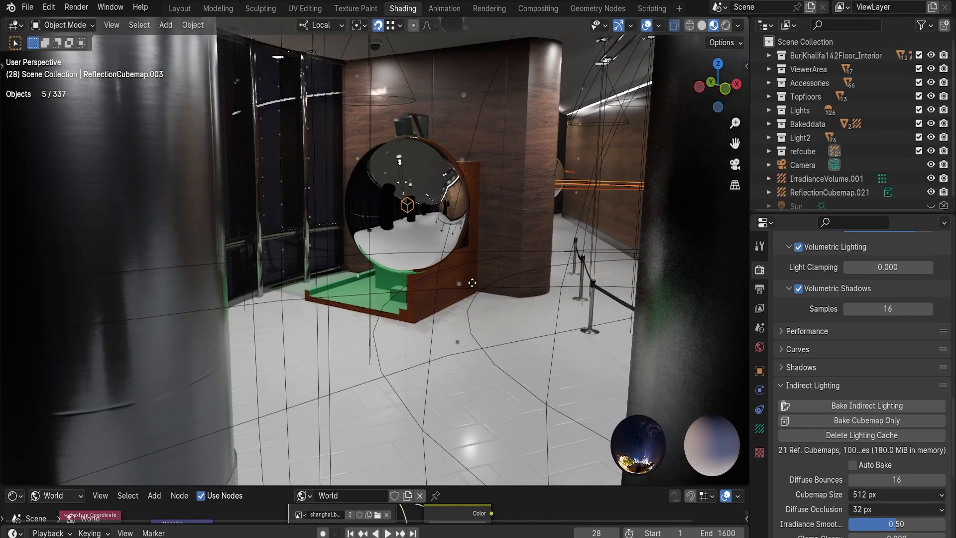
pyautogui.click(407, 206)
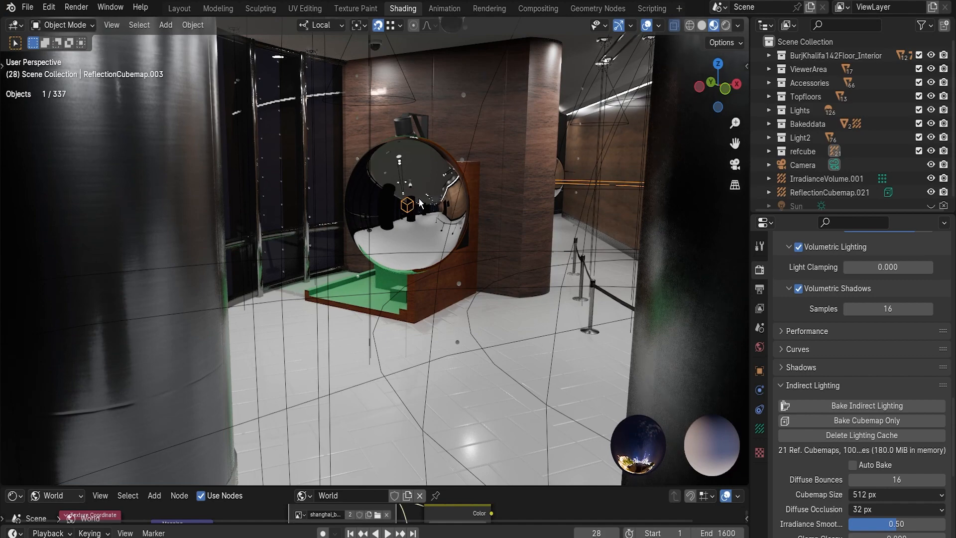
# Select the new irradiance volume outside the tower again and bring the remaining Indirect Lighting settings into view
pyautogui.scroll(-8, 420, 198)
pyautogui.moveTo(425, 205); pyautogui.dragTo(524, 233, button='middle')
pyautogui.scroll(4, 525, 248)
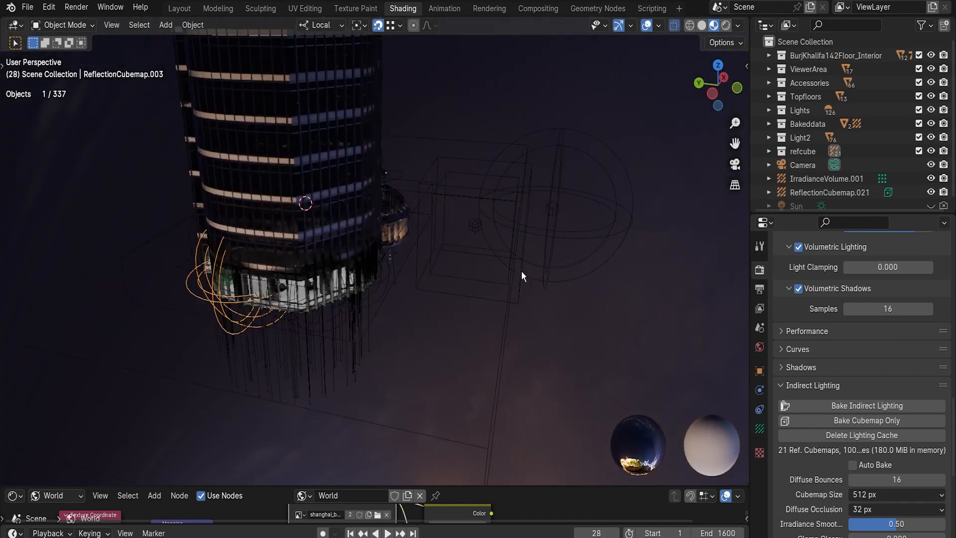
pyautogui.click(494, 229)
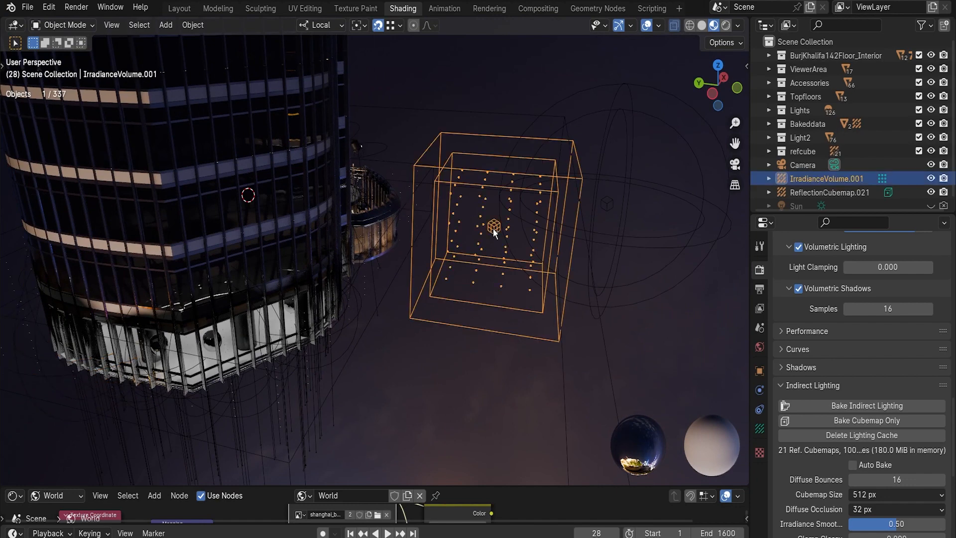
pyautogui.scroll(-4, 884, 388)
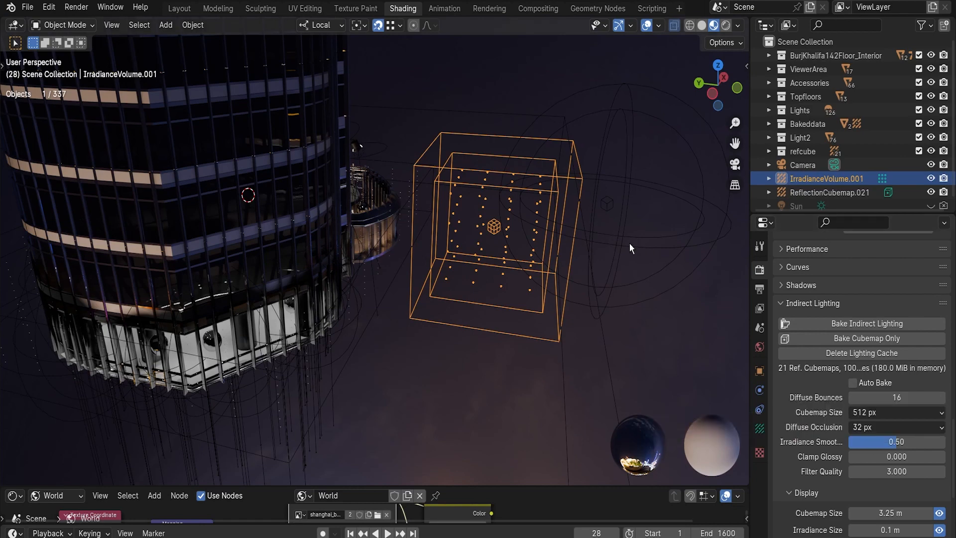
# Hide the Lights collection and show it again to compare the tower's lighting
pyautogui.moveTo(499, 232); pyautogui.dragTo(475, 247, button='middle')
pyautogui.scroll(1, 593, 267)
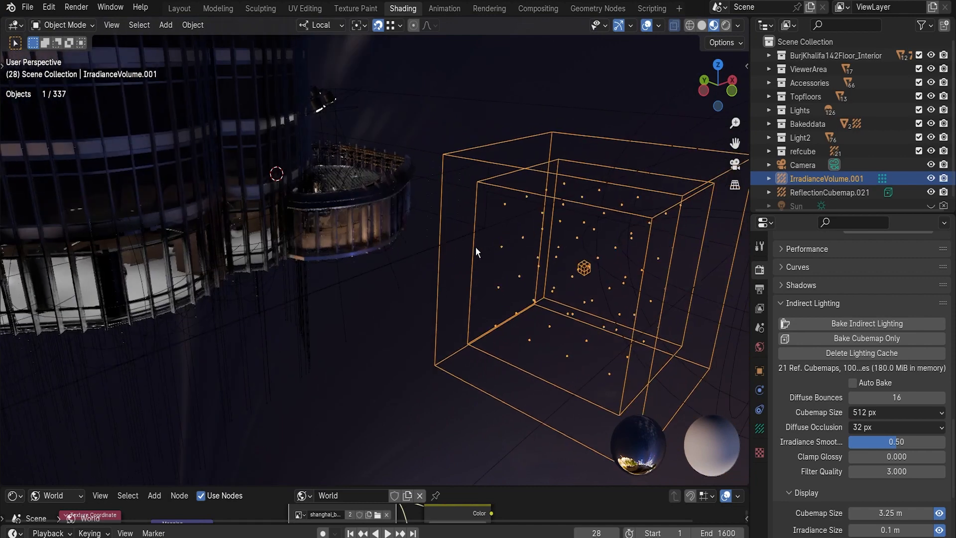
pyautogui.click(930, 113)
pyautogui.click(930, 112)
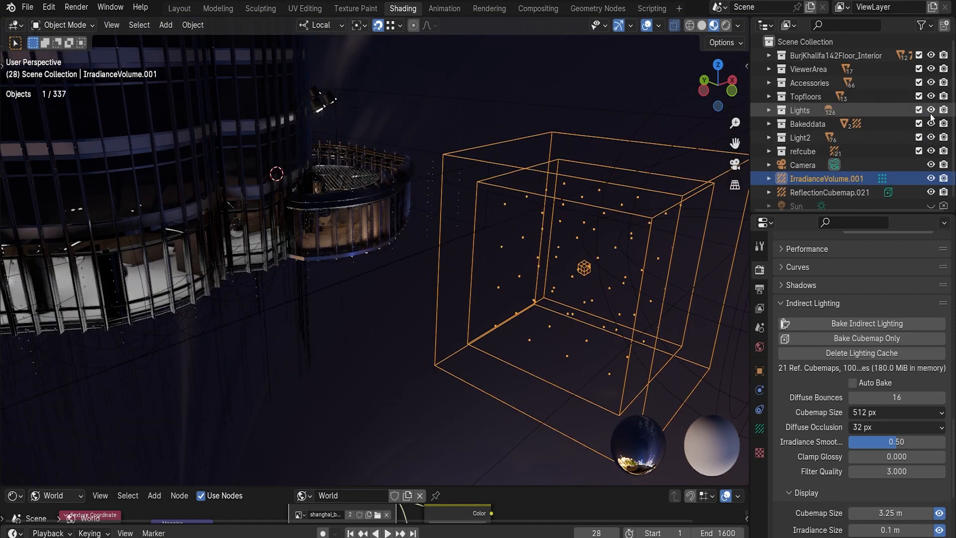
# Show the tower from the top in wireframe to bring the floor plan's light layout into view
pyautogui.keyDown('shift'); pyautogui.moveTo(259, 241); pyautogui.dragTo(383, 270, button='middle'); pyautogui.keyUp('shift')
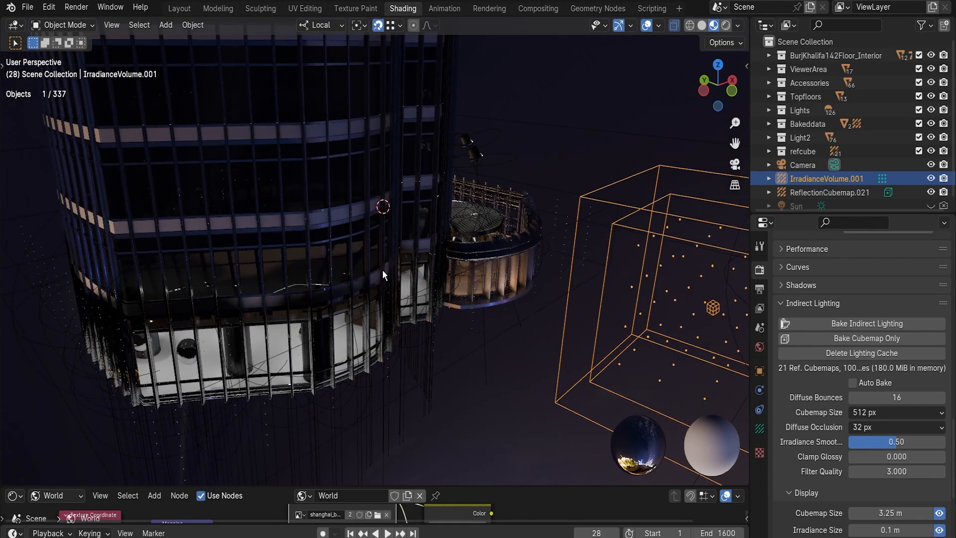
pyautogui.moveTo(492, 213); pyautogui.dragTo(498, 236, button='middle')
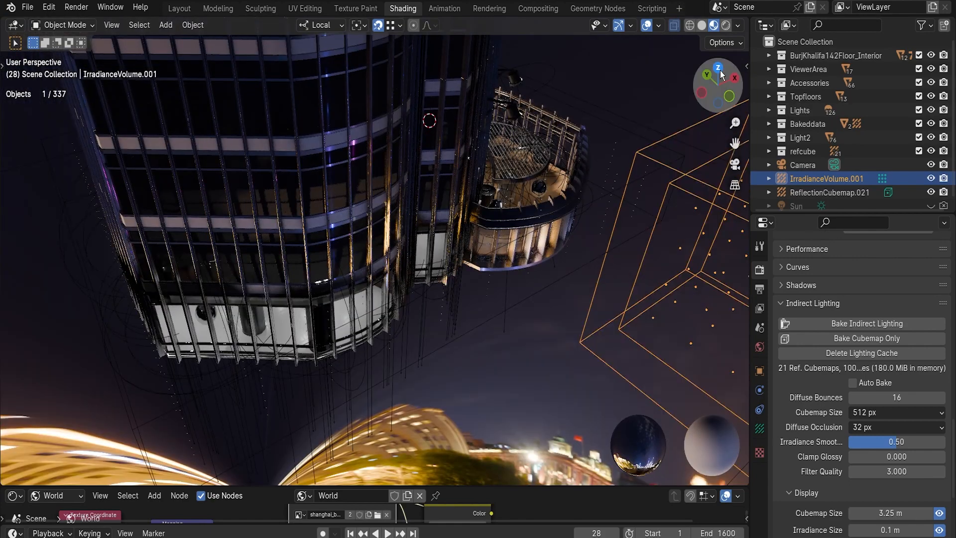
pyautogui.click(716, 67)
pyautogui.click(689, 25)
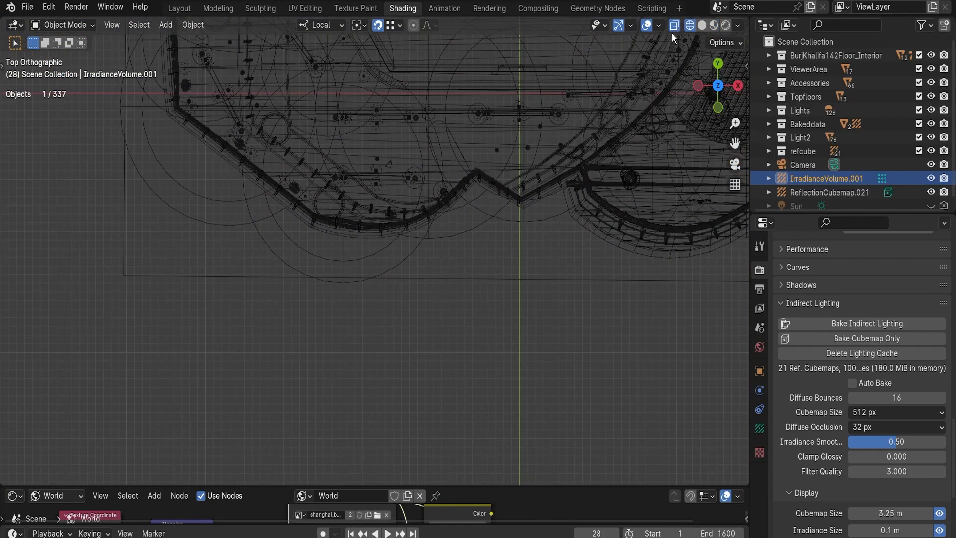
pyautogui.scroll(5, 490, 234)
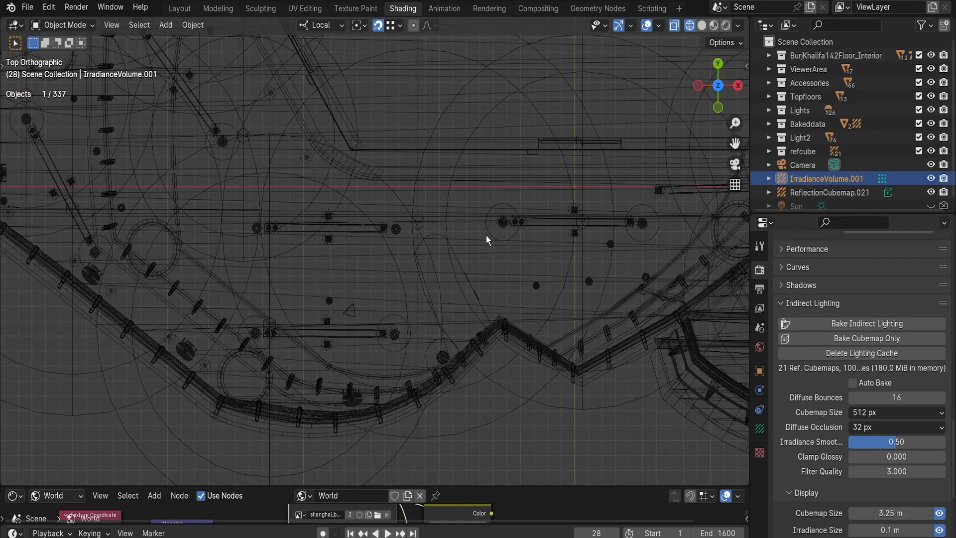
# Expand the Lights collection and select all its spot lights from Spot.001 to Spot.127
pyautogui.click(770, 110)
pyautogui.click(801, 121)
pyautogui.scroll(-15, 834, 165)
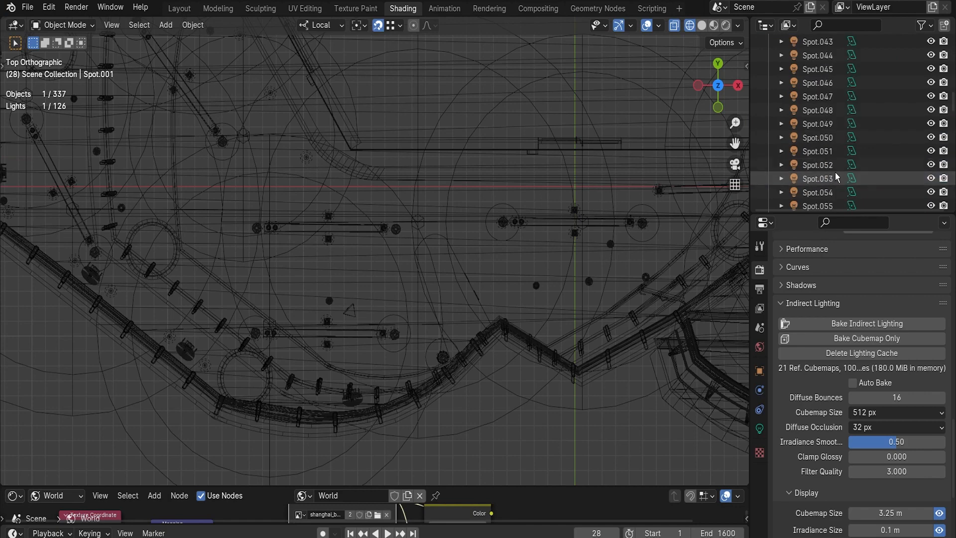
pyautogui.scroll(-10, 834, 175)
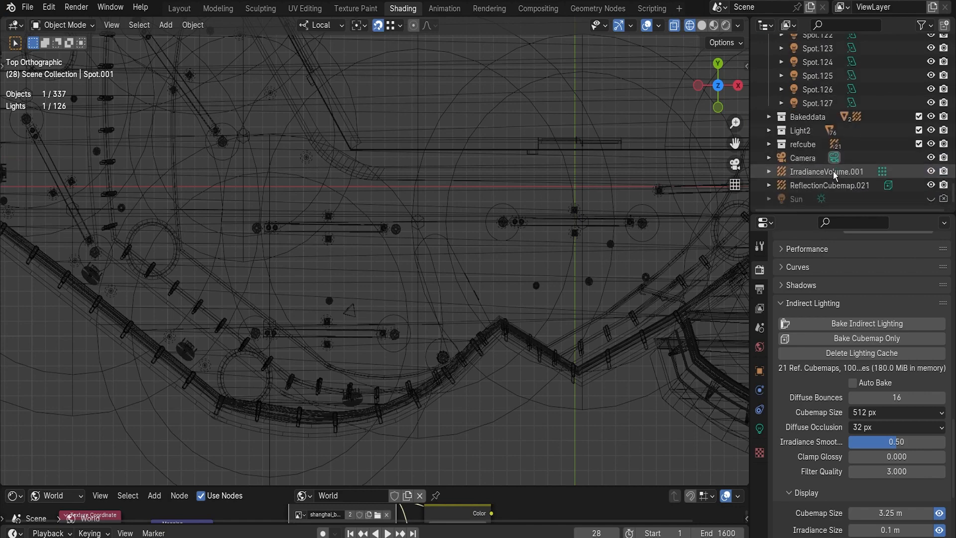
pyautogui.keyDown('shift'); pyautogui.click(817, 103); pyautogui.keyUp('shift')
pyautogui.scroll(14, 833, 147)
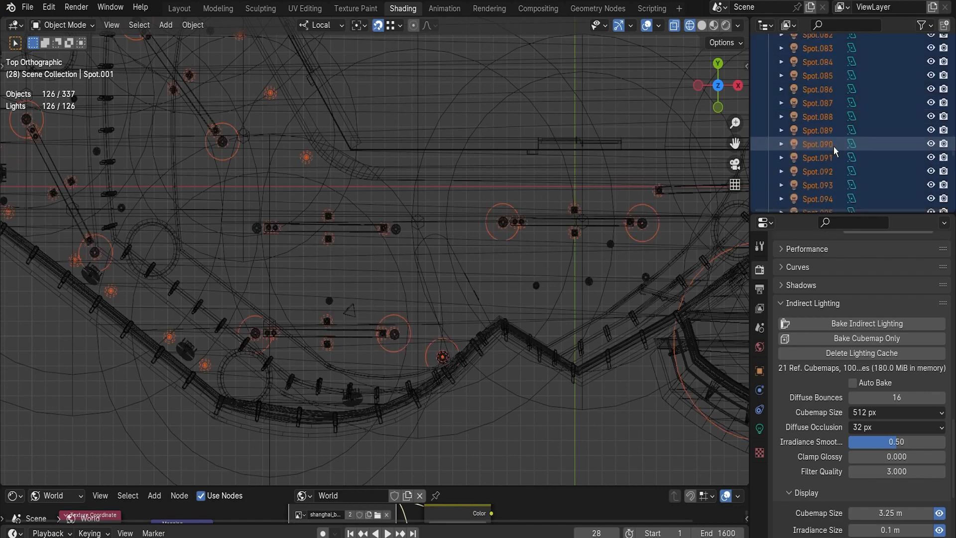
pyautogui.scroll(-14, 834, 149)
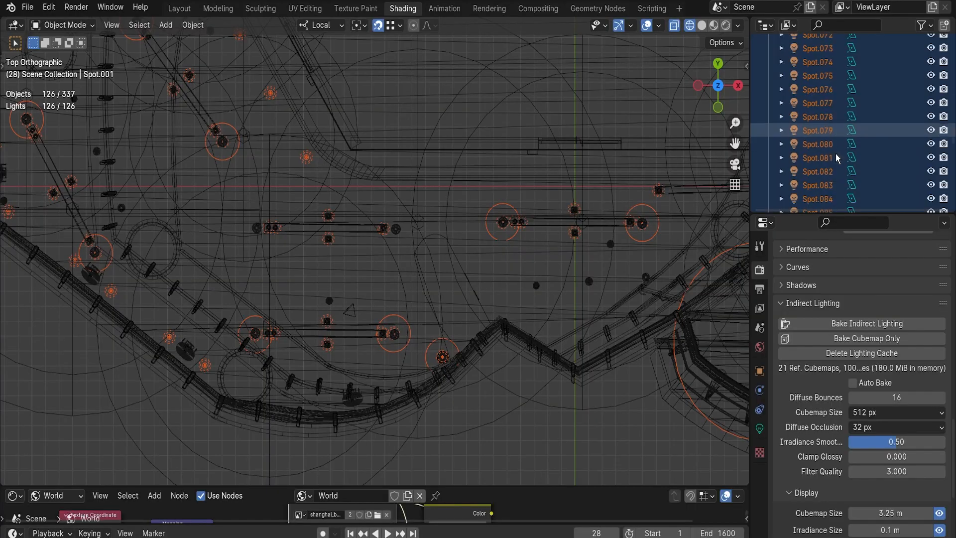
# Show the tower from the side in Material Preview shading and examine the selected spot lights around the terrace canopy
pyautogui.moveTo(598, 222); pyautogui.dragTo(487, 225, button='middle')
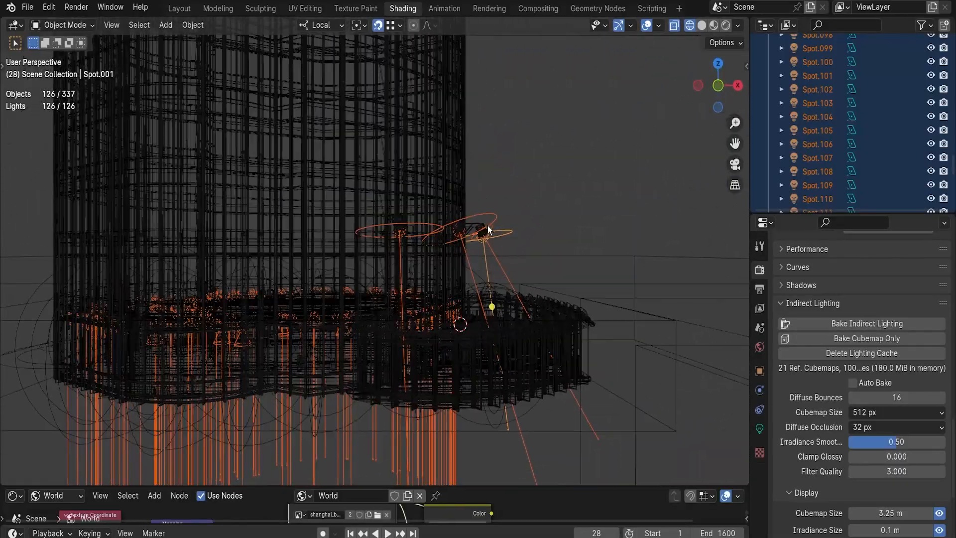
pyautogui.click(715, 28)
pyautogui.moveTo(532, 234); pyautogui.dragTo(515, 292, button='middle')
pyautogui.scroll(5, 524, 316)
pyautogui.moveTo(586, 313); pyautogui.dragTo(523, 212, button='middle')
pyautogui.scroll(3, 476, 259)
pyautogui.scroll(1, 610, 245)
pyautogui.moveTo(610, 246); pyautogui.dragTo(554, 177, button='middle')
pyautogui.scroll(-1, 554, 177)
pyautogui.scroll(1, 796, 145)
pyautogui.scroll(20, 796, 145)
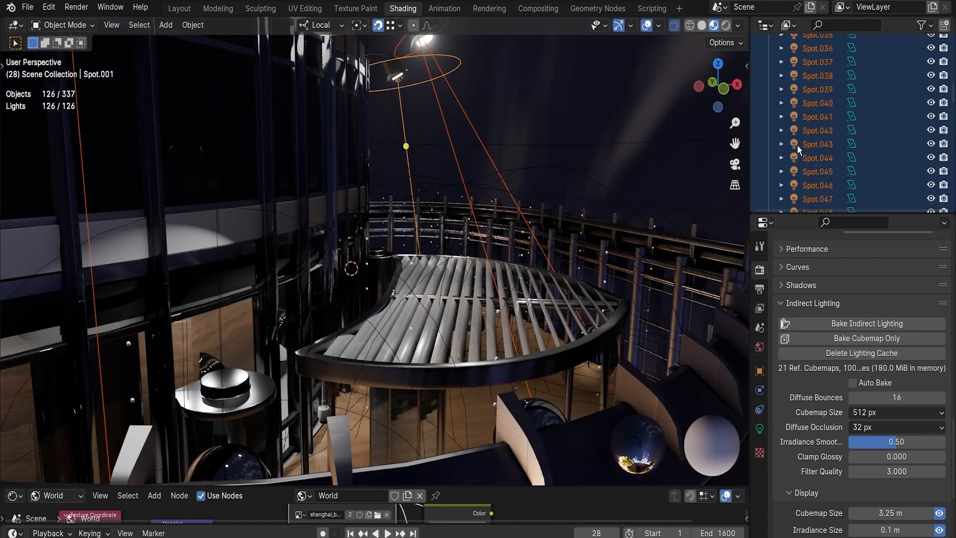
pyautogui.scroll(20, 797, 145)
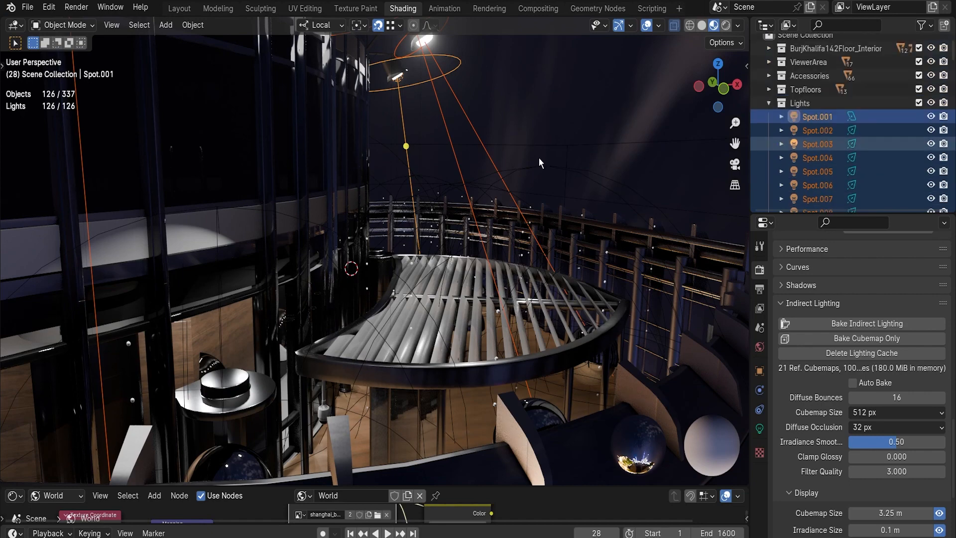
pyautogui.moveTo(512, 195); pyautogui.dragTo(491, 308, button='middle')
pyautogui.scroll(6, 492, 309)
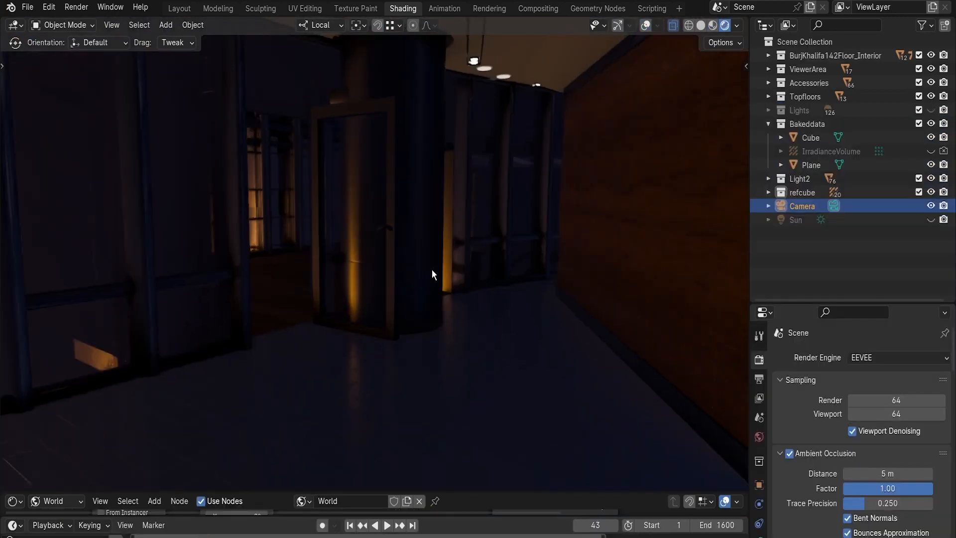
# In the unbaked scene, walk from the dark corridor out to the terrace and look up at its wall lamps
pyautogui.moveTo(431, 270); pyautogui.dragTo(409, 270, button='middle')
pyautogui.hotkey('shift', '`')
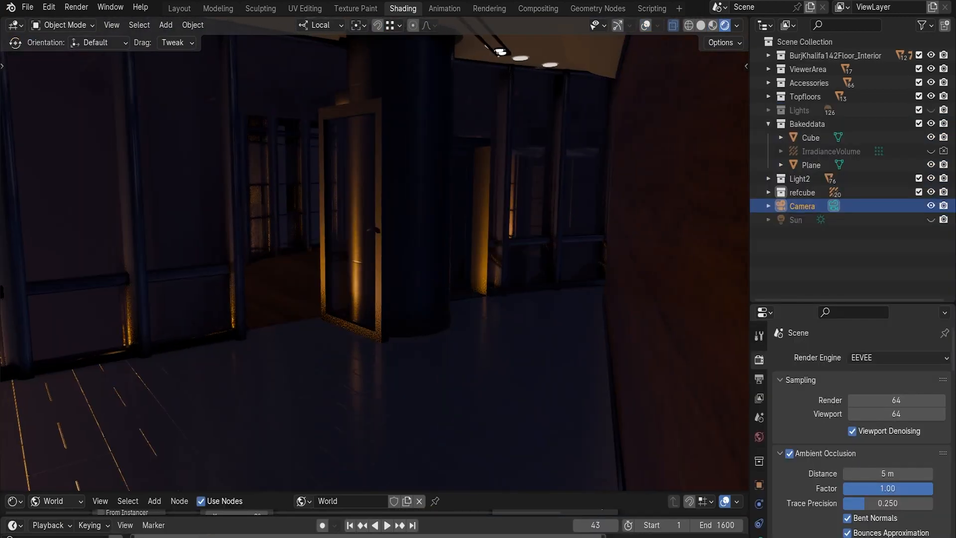
pyautogui.press('w')
pyautogui.press('w')
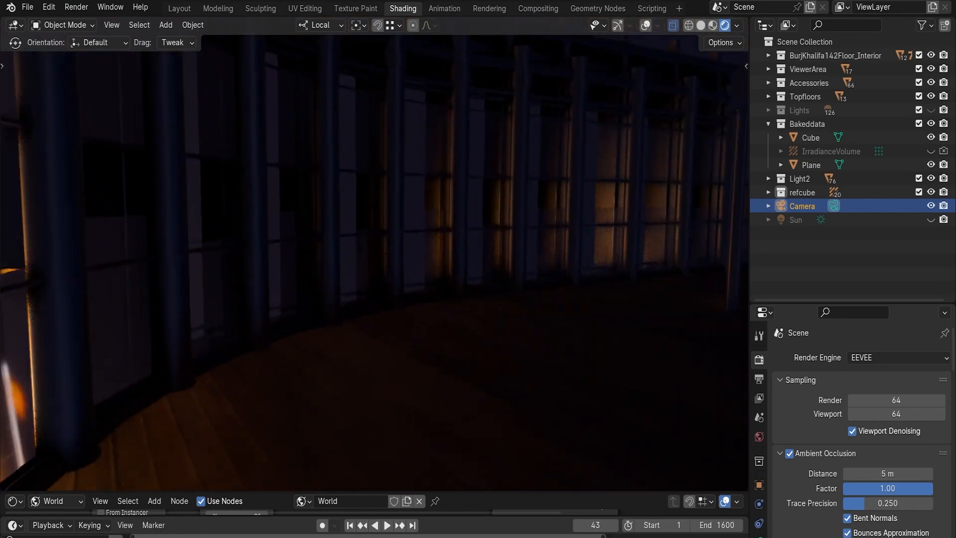
pyautogui.press('w')
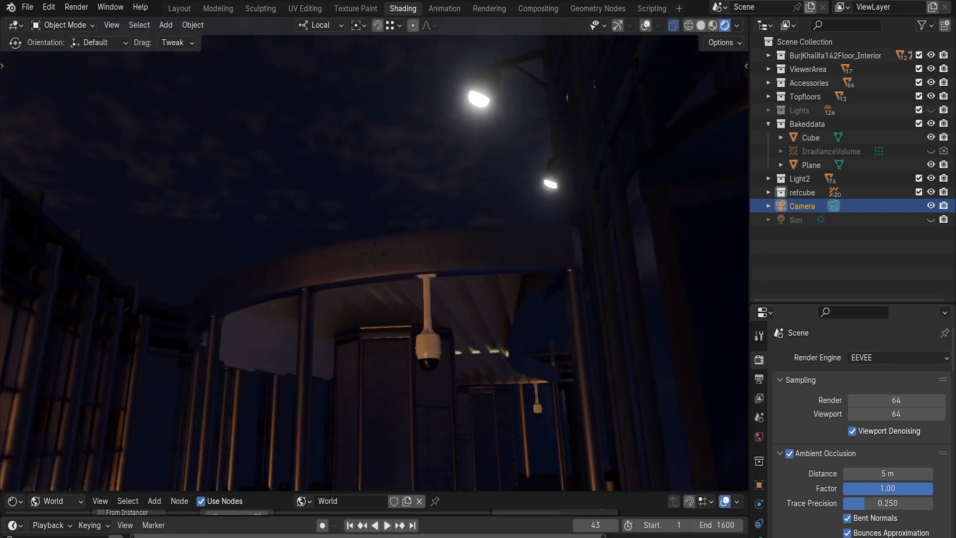
pyautogui.press('w')
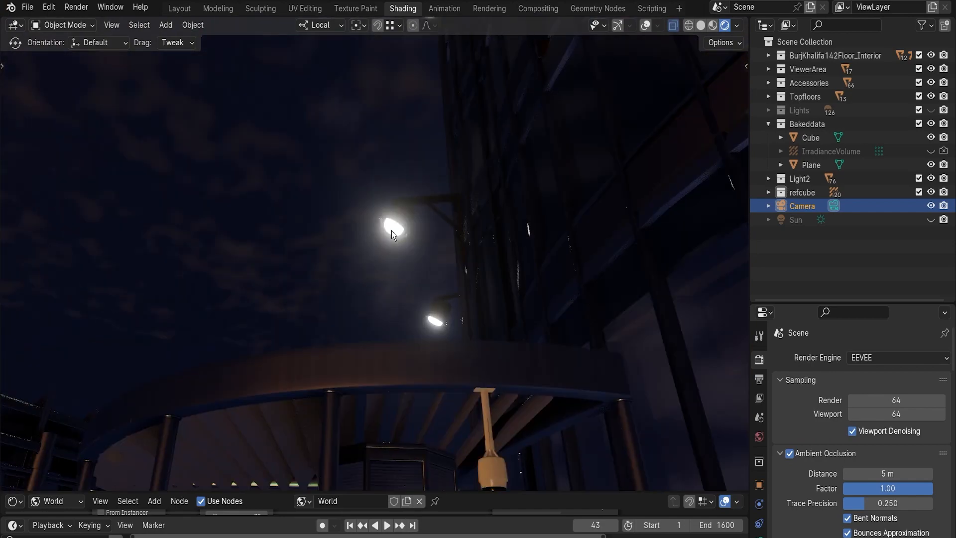
# Select the lamp above the terrace canopy and examine the canopy's unbaked lighting from above
pyautogui.click(391, 231)
pyautogui.moveTo(358, 328); pyautogui.dragTo(334, 432, button='middle')
pyautogui.moveTo(413, 319); pyautogui.dragTo(334, 326, button='middle')
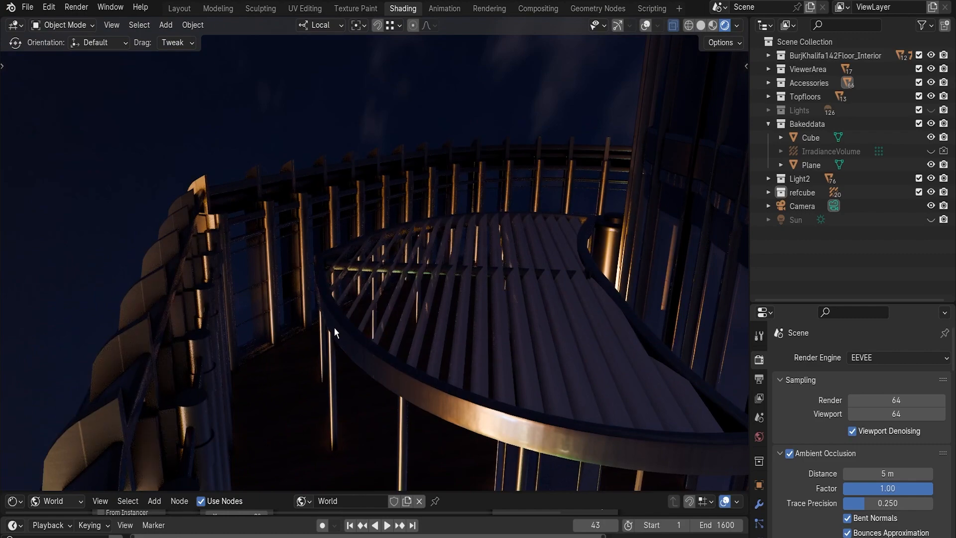
pyautogui.scroll(1, 340, 386)
pyautogui.scroll(-2, 340, 387)
pyautogui.keyDown('shift'); pyautogui.moveTo(381, 383); pyautogui.dragTo(345, 316, button='middle'); pyautogui.keyUp('shift')
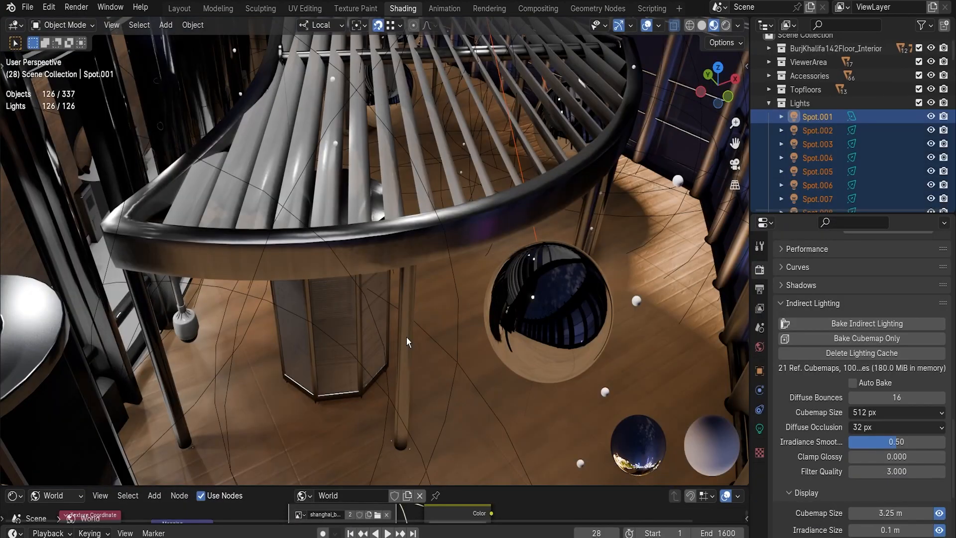
# In the baked scene, examine the terrace canopy and walk inside among the reflection cubemaps and spot lights
pyautogui.moveTo(439, 225); pyautogui.dragTo(389, 255, button='middle')
pyautogui.moveTo(468, 257); pyautogui.dragTo(507, 210, button='middle')
pyautogui.moveTo(440, 279); pyautogui.dragTo(450, 344, button='middle')
pyautogui.press('w')
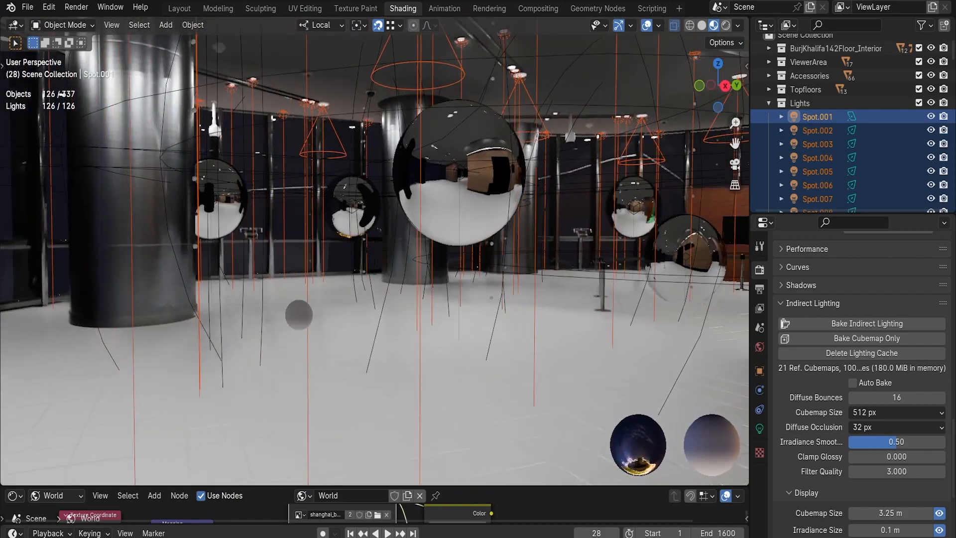
pyautogui.press('s')
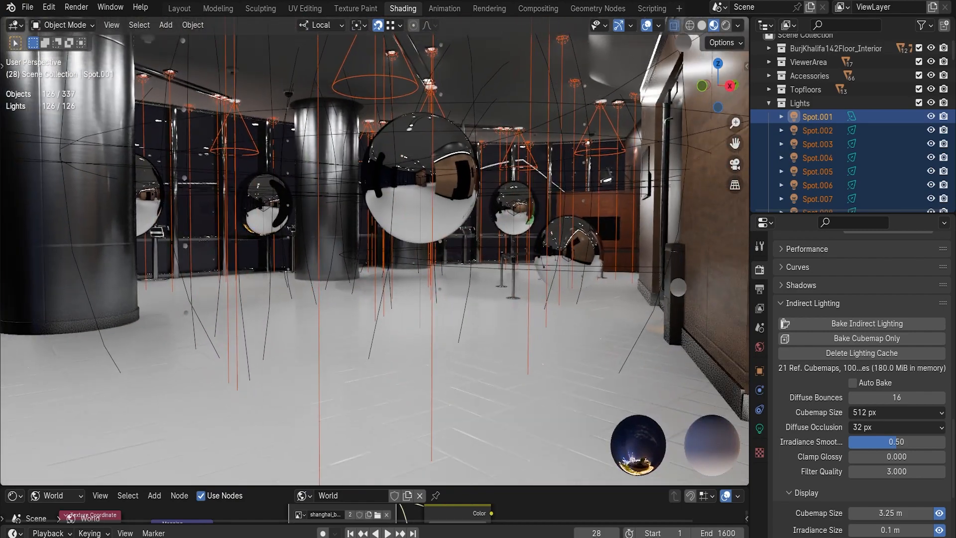
# Hide the viewport overlays and gizmos and walk through the baked interior to the windows
pyautogui.click(645, 26)
pyautogui.click(619, 29)
pyautogui.hotkey('shift', '`')
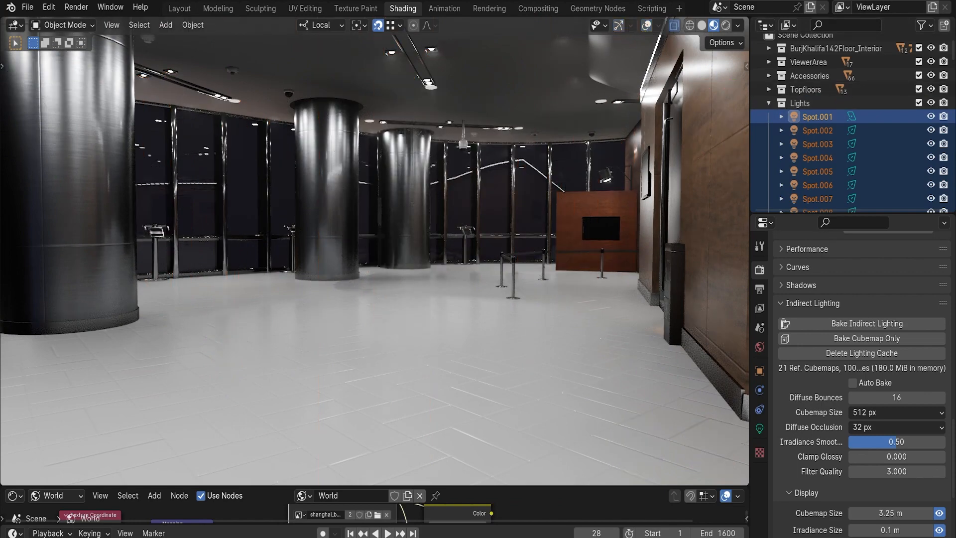
pyautogui.press('w')
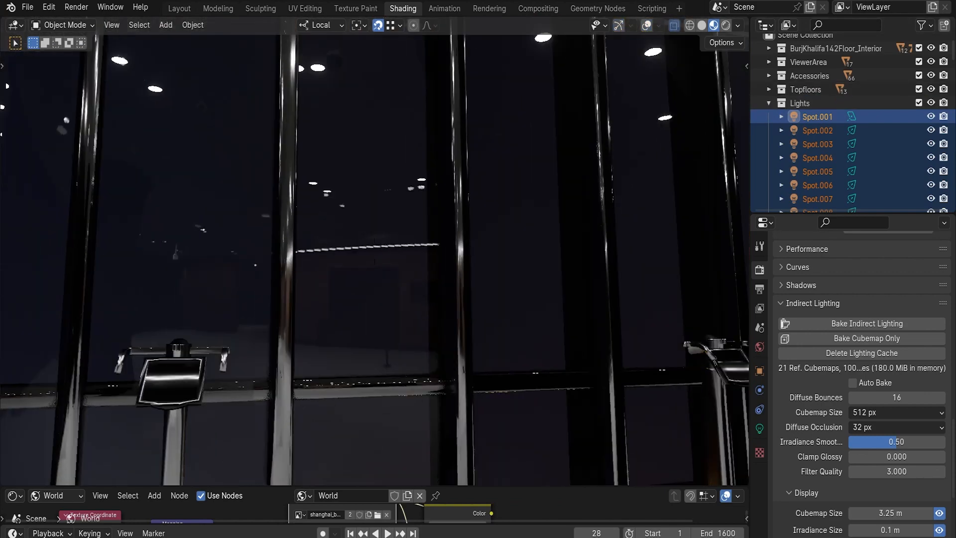
pyautogui.press('w')
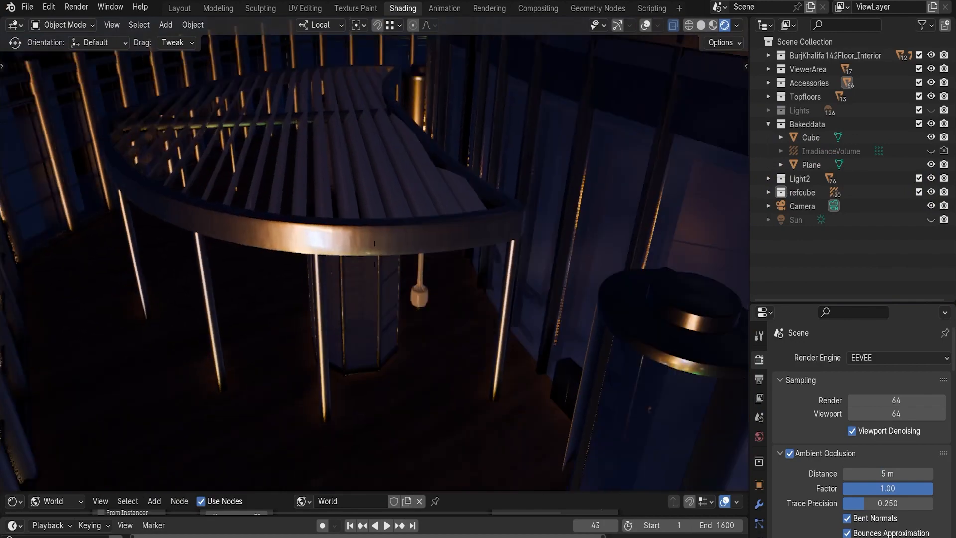
# In the unbaked scene, walk from the terrace into the corridor beside the wood-panelled wall
pyautogui.press('w')
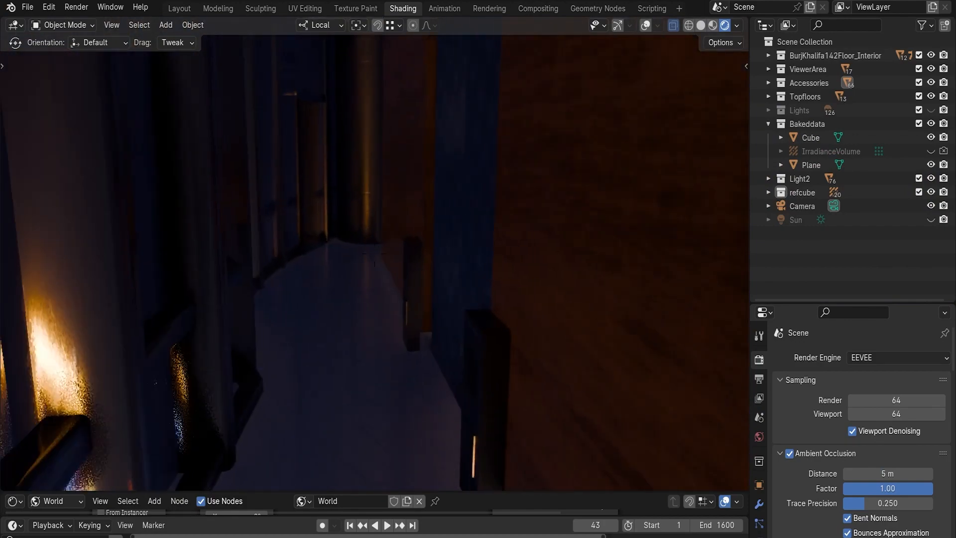
pyautogui.press('w')
pyautogui.click(569, 291)
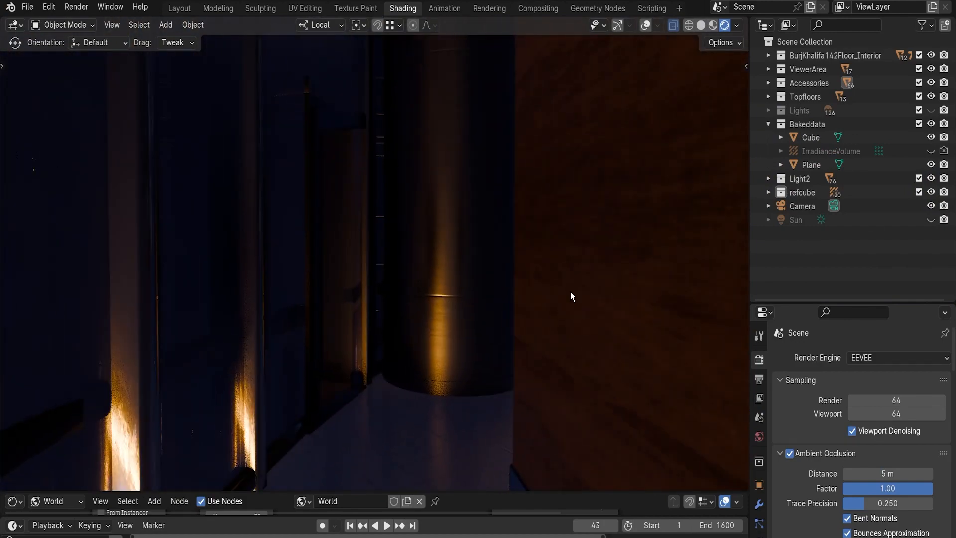
# Show the Lights collection and walk through the unbaked interior to examine its floor, column and window reflections
pyautogui.click(929, 110)
pyautogui.hotkey('shift', '`')
pyautogui.press('w')
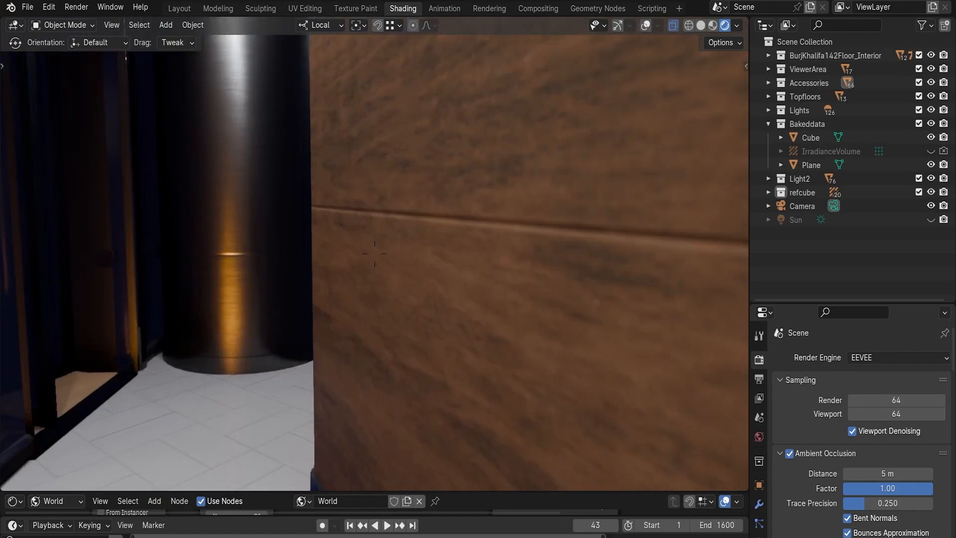
pyautogui.press('w')
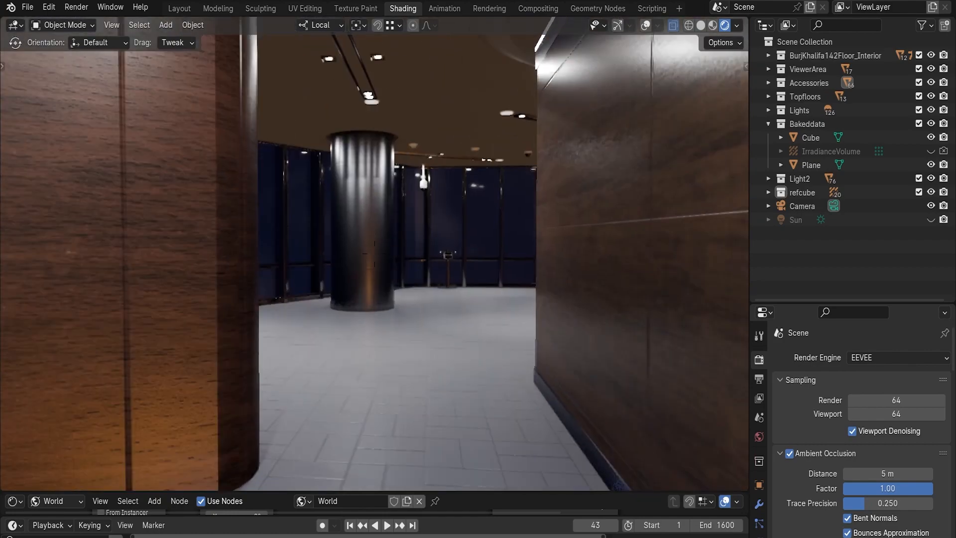
pyautogui.press('w')
pyautogui.press('w')
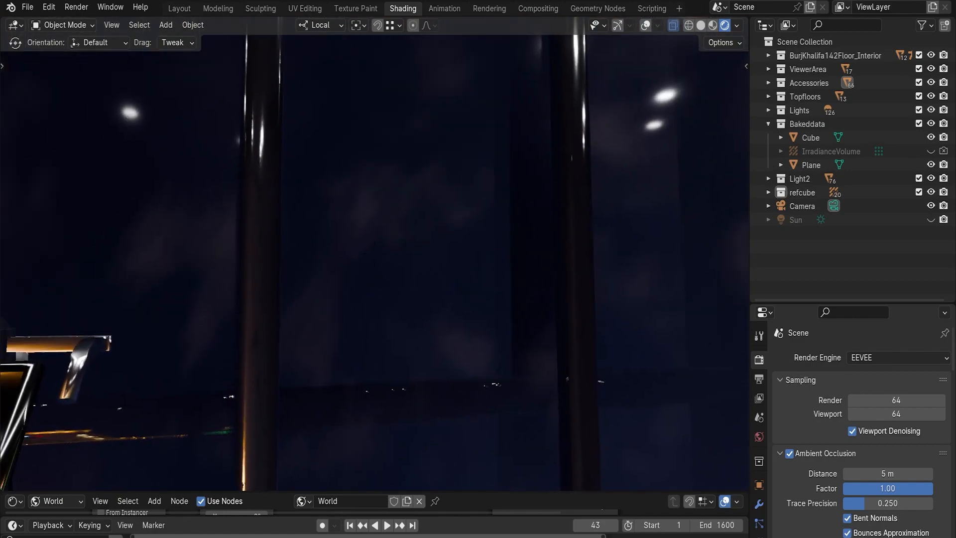
pyautogui.press('w')
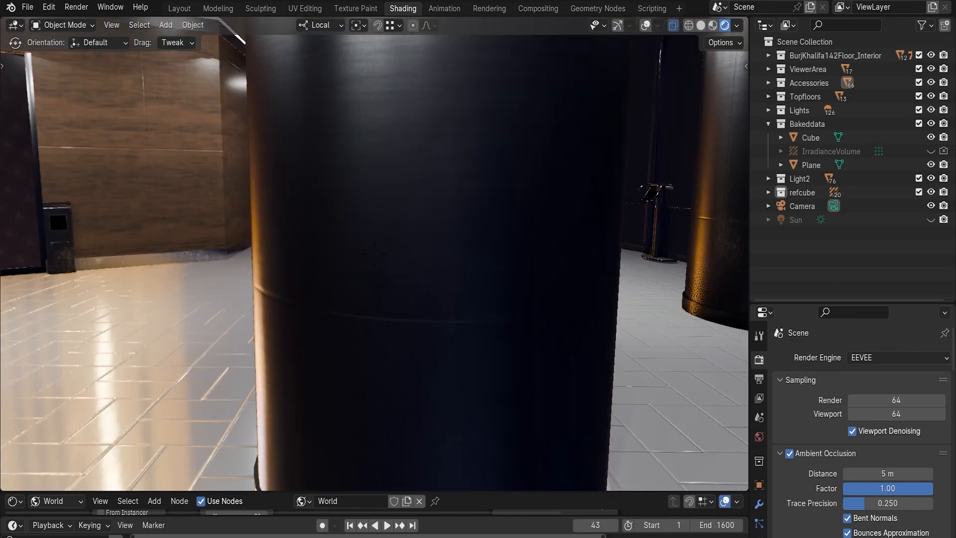
pyautogui.press('w')
pyautogui.press('w')
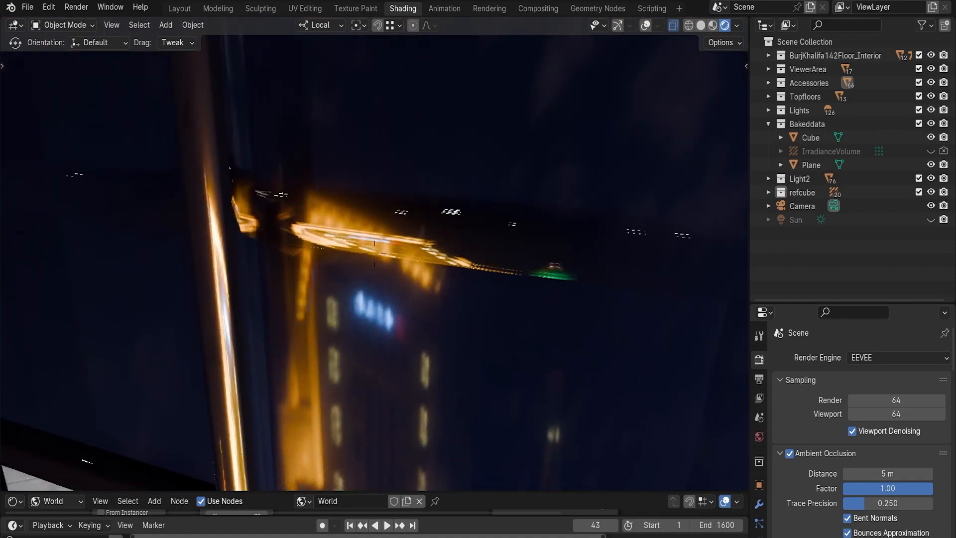
pyautogui.press('w')
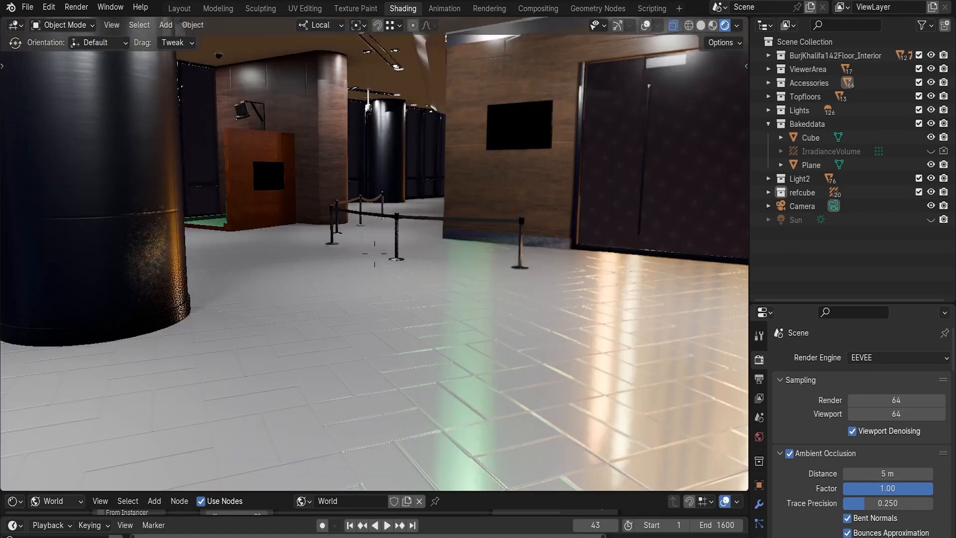
pyautogui.click(374, 254)
# Switch to the Blender window with the baked file, collapse and reopen its Indirect Lighting settings, and view the terrace from outside
pyautogui.moveTo(257, 537)
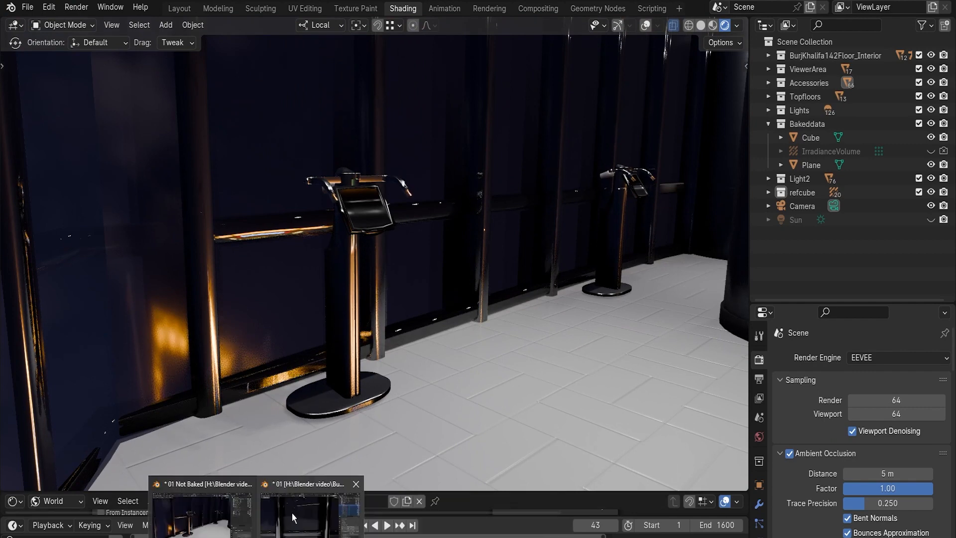
pyautogui.click(291, 518)
pyautogui.click(807, 305)
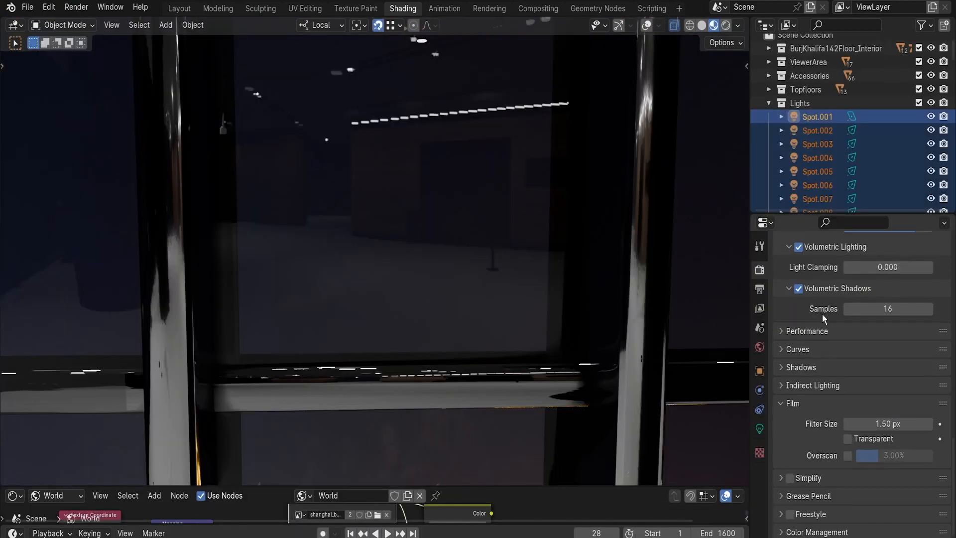
pyautogui.click(828, 385)
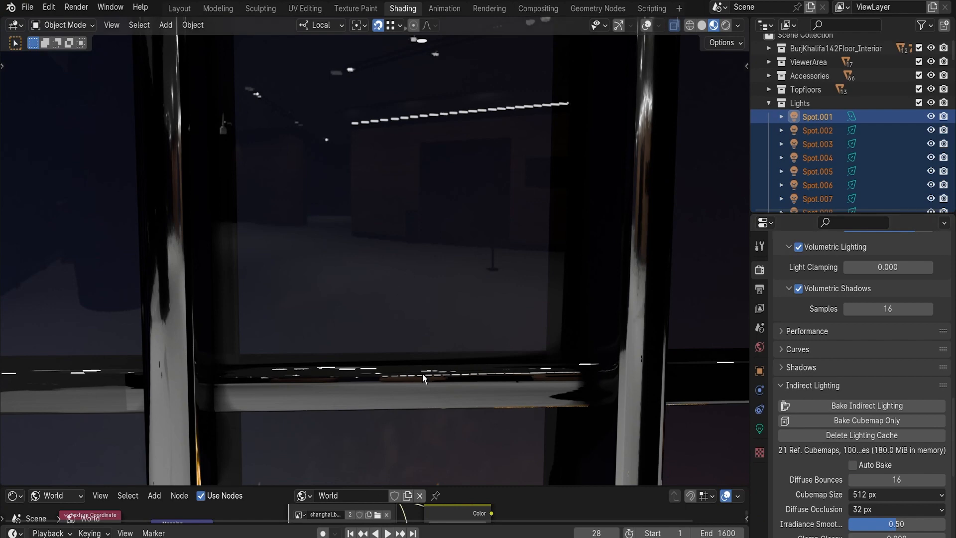
pyautogui.scroll(-13, 470, 298)
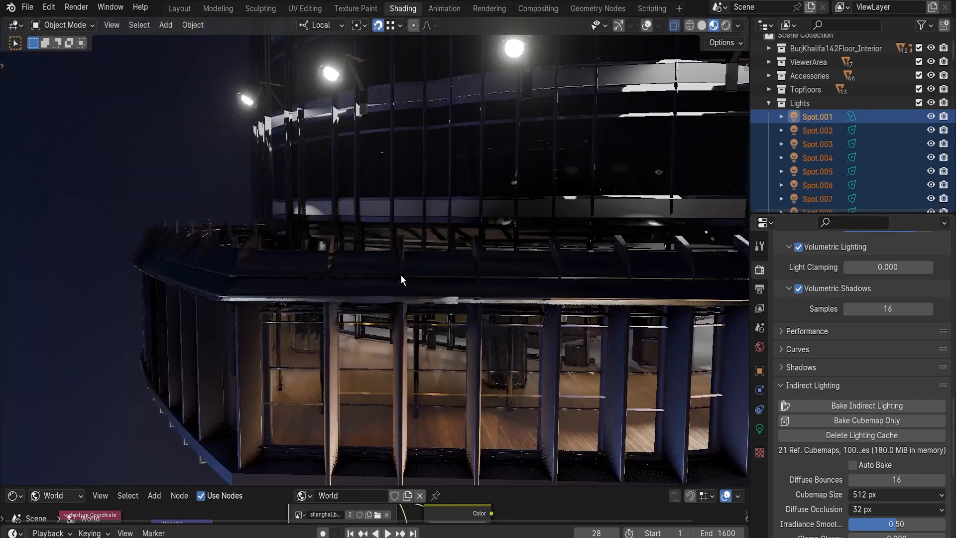
# Show the viewport overlays and gizmos again and select the reflection cubemap floating outside the tower's terrace
pyautogui.moveTo(401, 275); pyautogui.dragTo(477, 298, button='middle')
pyautogui.scroll(-3, 468, 323)
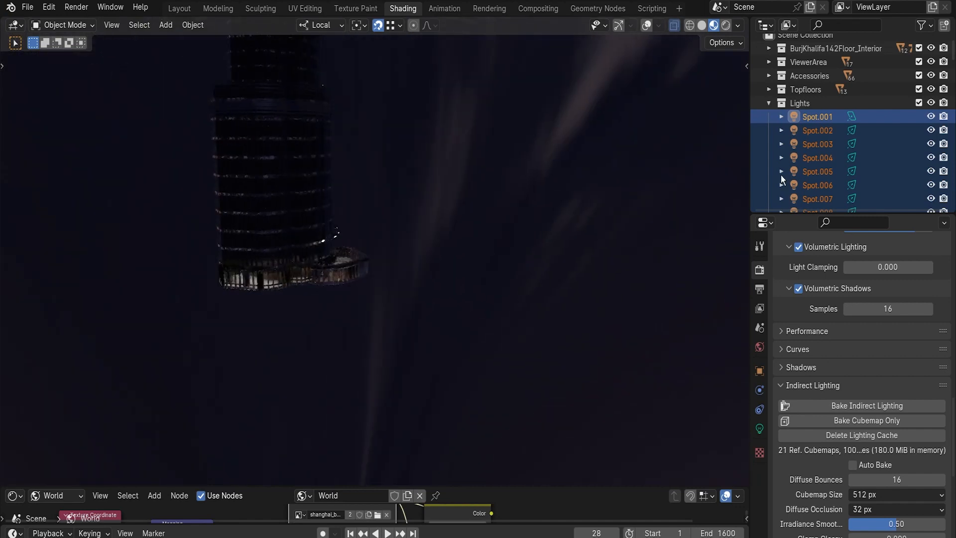
pyautogui.click(646, 26)
pyautogui.scroll(5, 397, 272)
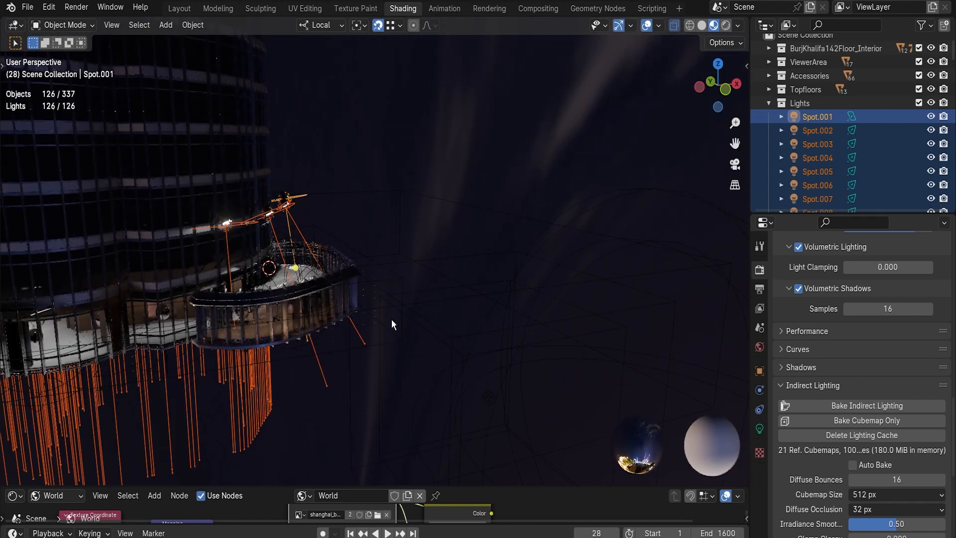
pyautogui.click(455, 323)
pyautogui.moveTo(456, 324); pyautogui.dragTo(451, 318, button='middle')
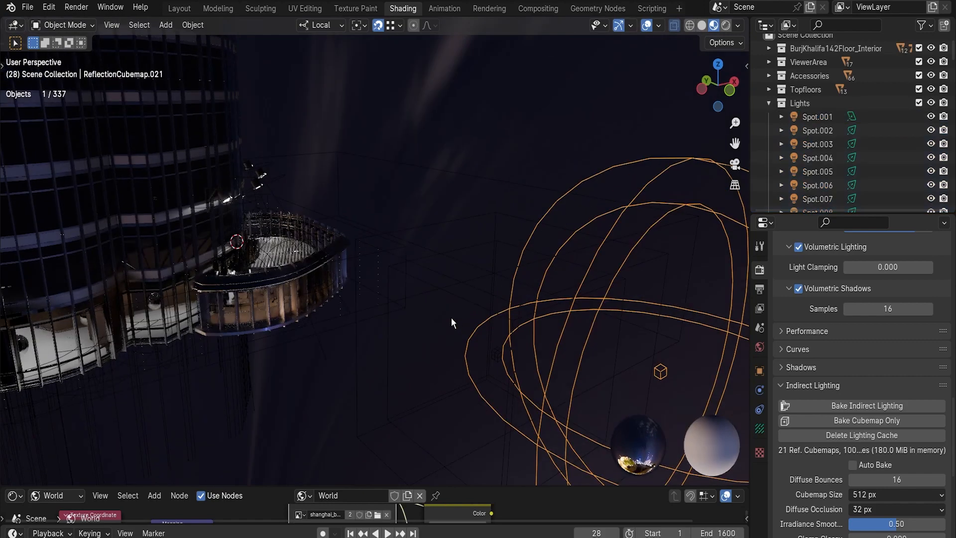
# Select the irradiance volume outside the tower beside the terrace and scale it up uniformly
pyautogui.scroll(-5, 451, 318)
pyautogui.click(422, 259)
pyautogui.moveTo(422, 258); pyautogui.dragTo(443, 283, button='middle')
pyautogui.click(444, 282)
pyautogui.click(443, 283)
pyautogui.press('s')
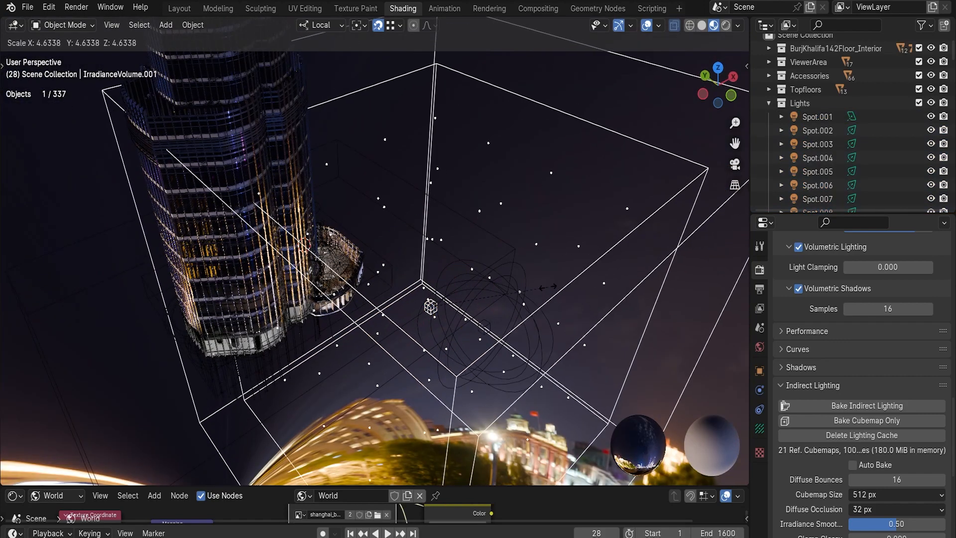
pyautogui.click(607, 386)
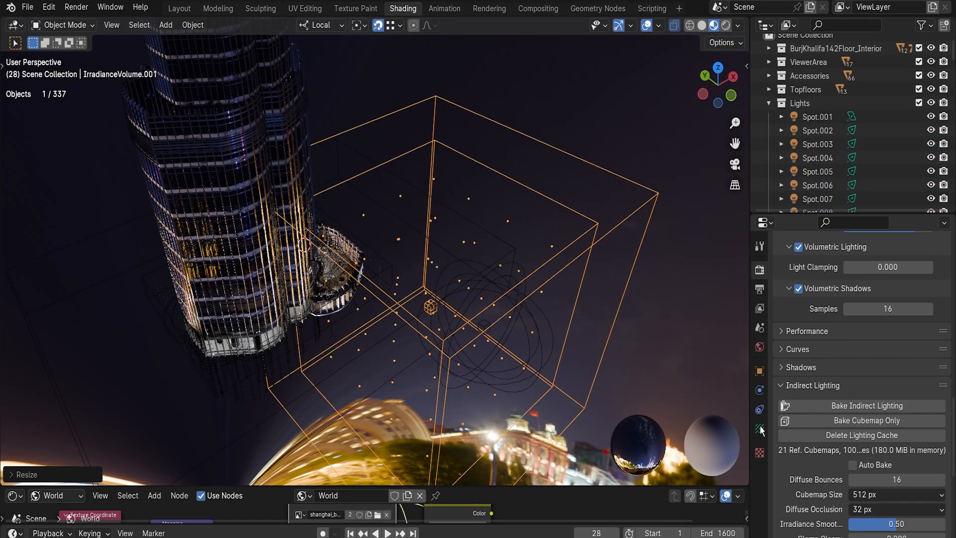
# Set the selected irradiance volume's resolution to 10 in X, Y and Z
pyautogui.click(758, 443)
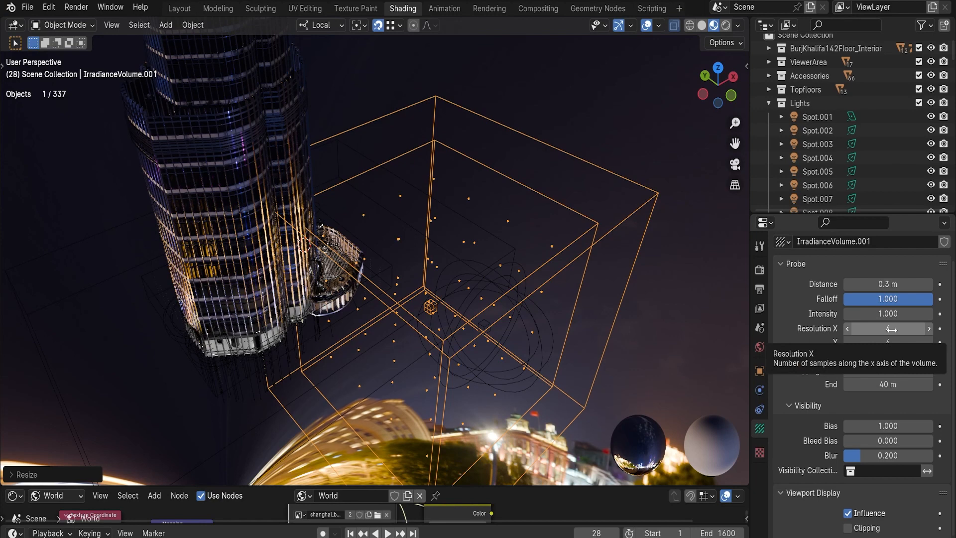
pyautogui.moveTo(893, 330); pyautogui.dragTo(893, 356)
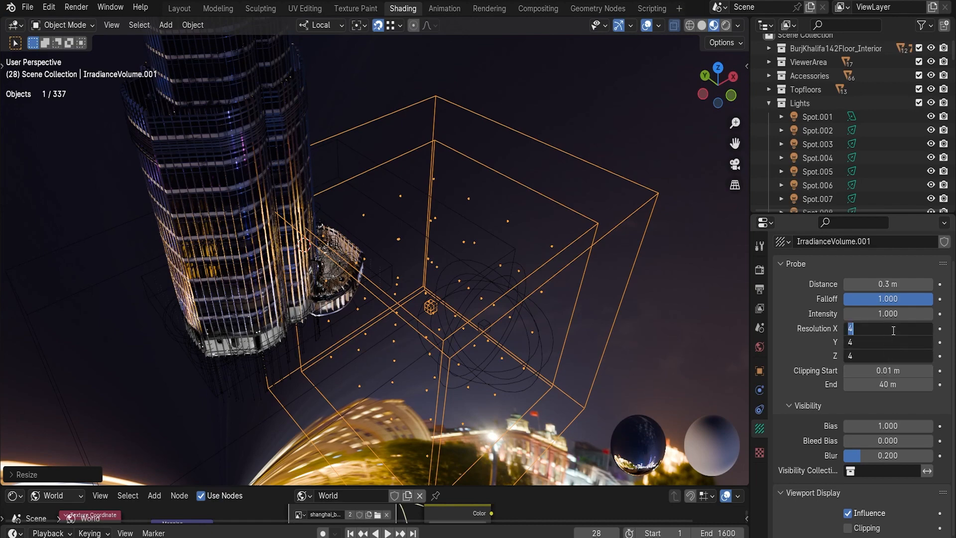
pyautogui.write('10')
pyautogui.press('Return')
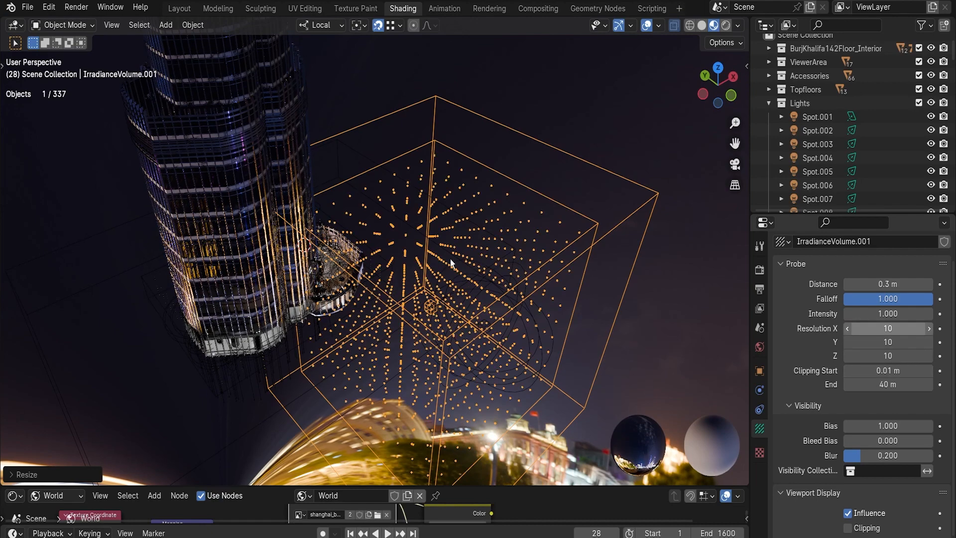
# Examine the denser sample grid of the irradiance volume from several angles around the terrace
pyautogui.scroll(3, 496, 290)
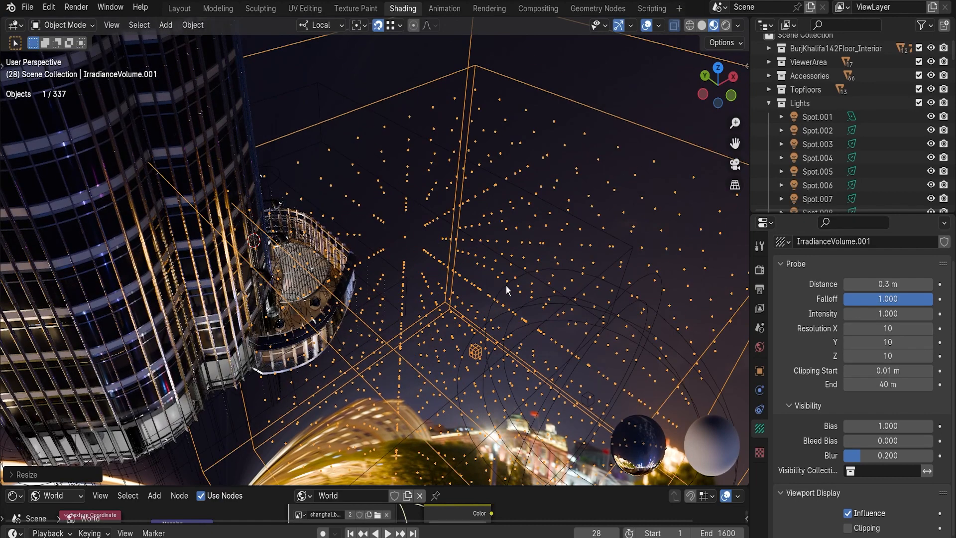
pyautogui.moveTo(506, 288); pyautogui.dragTo(485, 284, button='middle')
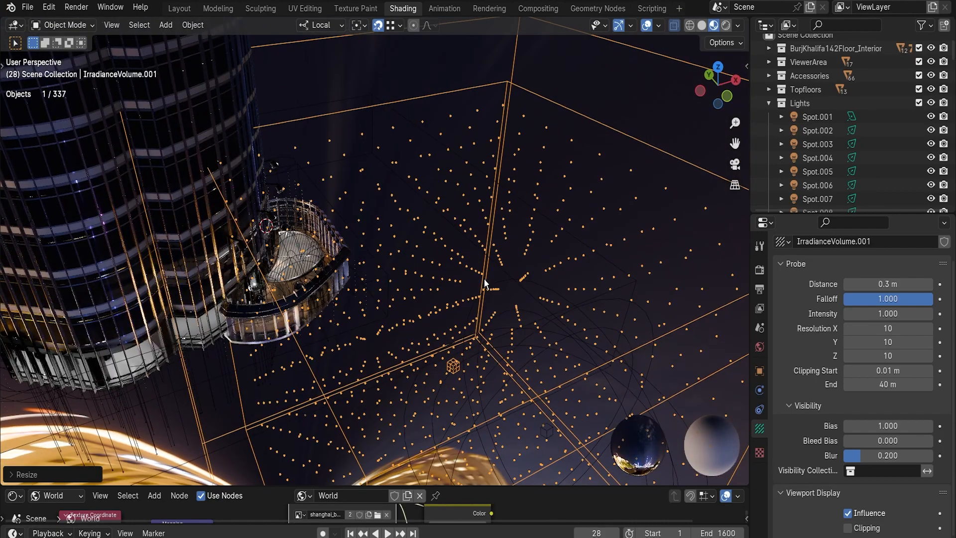
pyautogui.moveTo(443, 262); pyautogui.dragTo(436, 214, button='middle')
pyautogui.scroll(3, 433, 217)
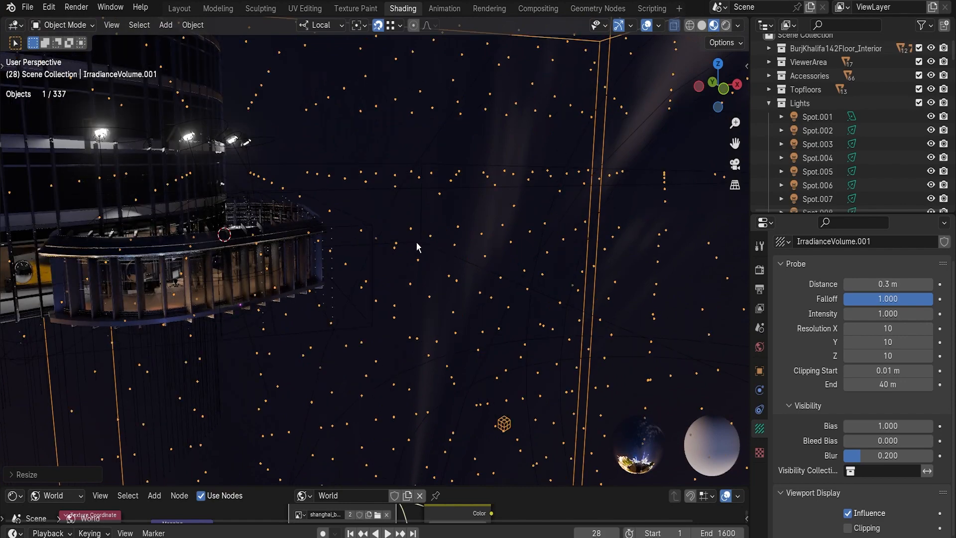
pyautogui.moveTo(454, 262); pyautogui.dragTo(450, 261, button='middle')
pyautogui.scroll(-6, 450, 261)
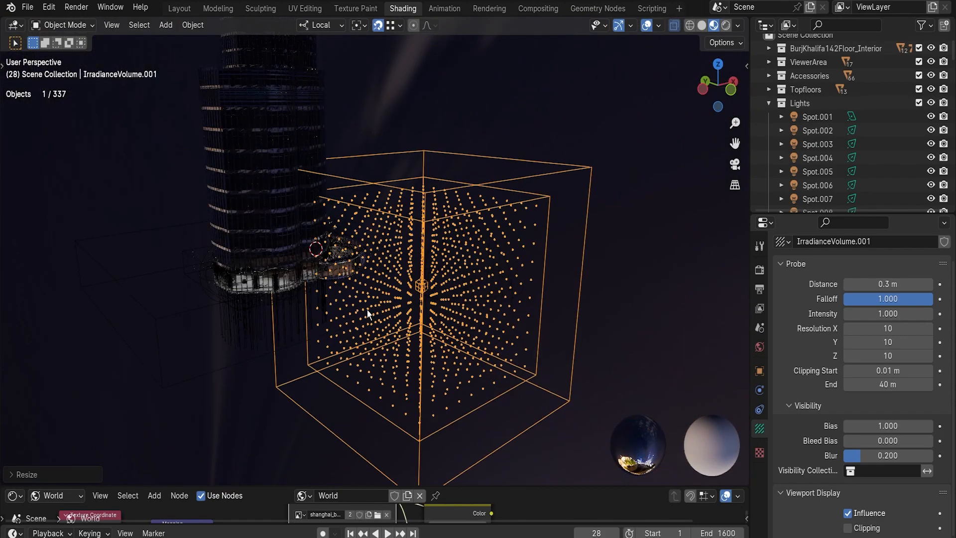
pyautogui.scroll(6, 363, 306)
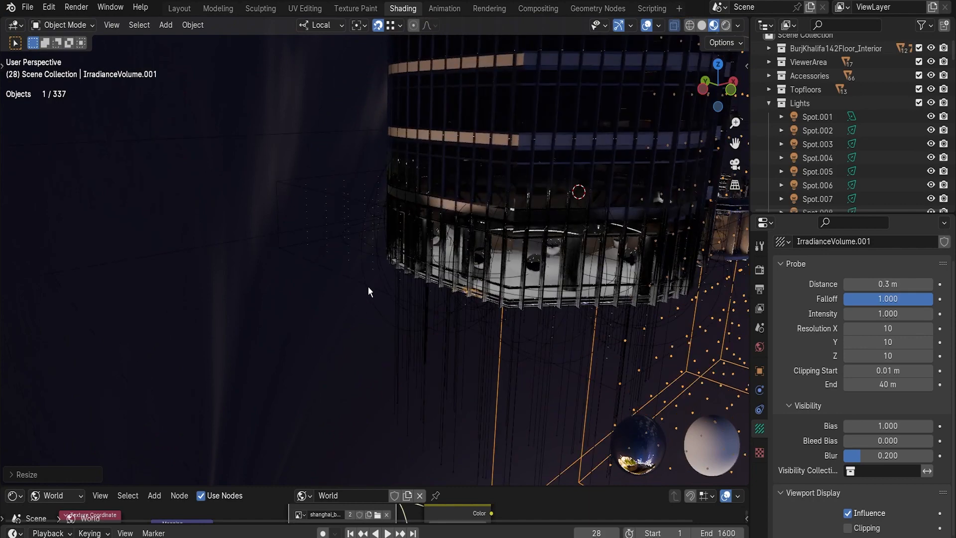
# Select the irradiance volume enclosing the tower's observation floor and examine its sample points from outside and inside the building
pyautogui.click(369, 291)
pyautogui.click(330, 291)
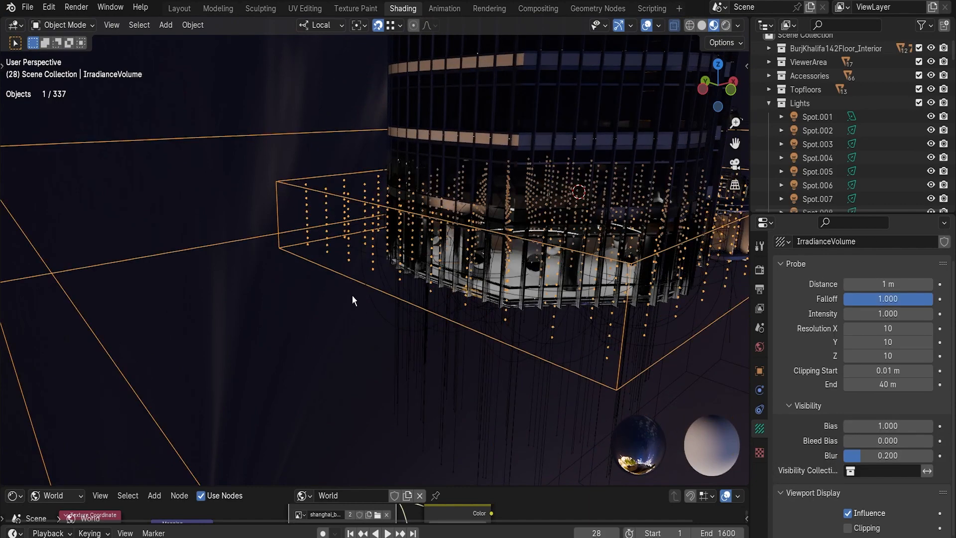
pyautogui.moveTo(351, 294); pyautogui.dragTo(365, 299, button='middle')
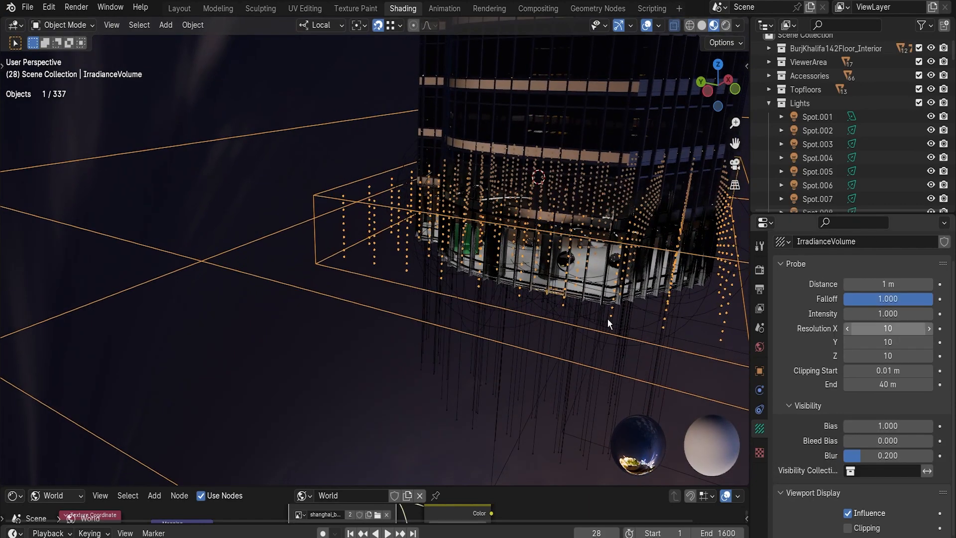
pyautogui.scroll(10, 350, 329)
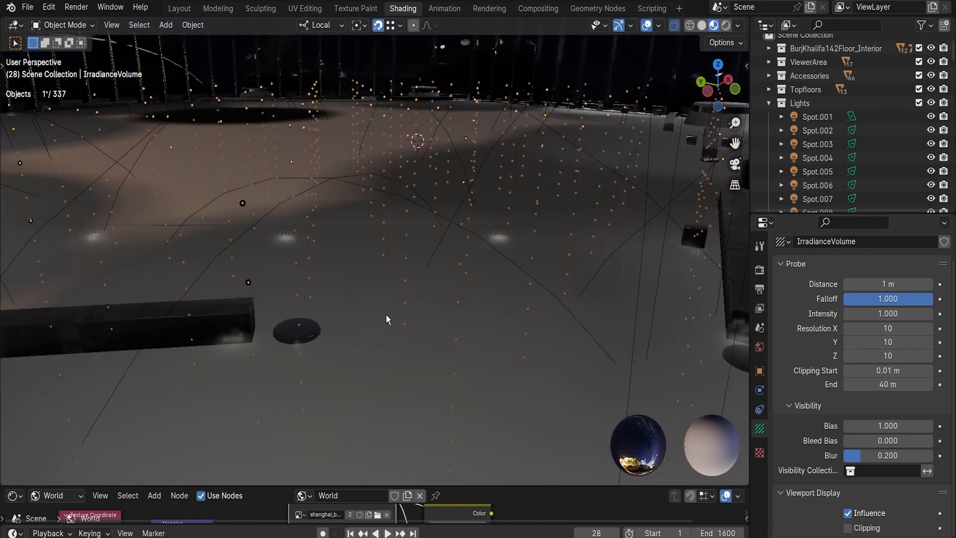
pyautogui.moveTo(390, 303); pyautogui.dragTo(289, 328, button='middle')
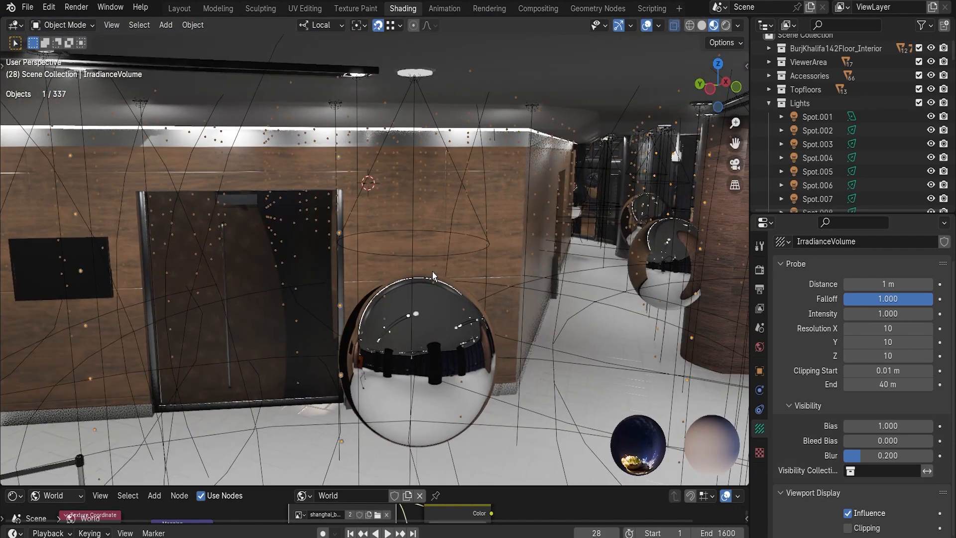
pyautogui.scroll(-5, 416, 268)
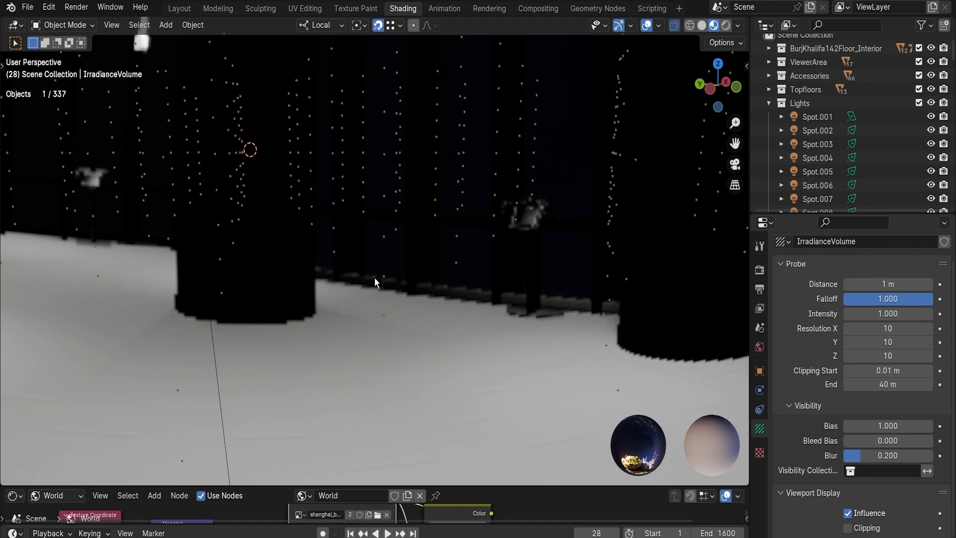
pyautogui.scroll(-4, 374, 277)
pyautogui.scroll(-4, 382, 263)
pyautogui.scroll(-4, 529, 256)
pyautogui.keyDown('shift'); pyautogui.moveTo(529, 257); pyautogui.dragTo(381, 283, button='middle'); pyautogui.keyUp('shift')
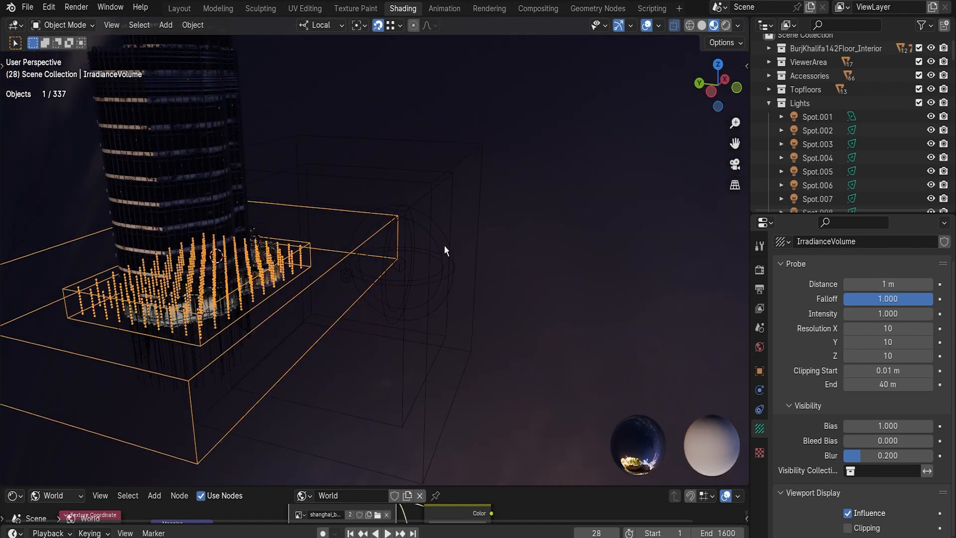
# Inspect the outside cubemap's probe settings, then select two overlapping cubemaps along the floor's edge in a wireframe top view
pyautogui.click(455, 271)
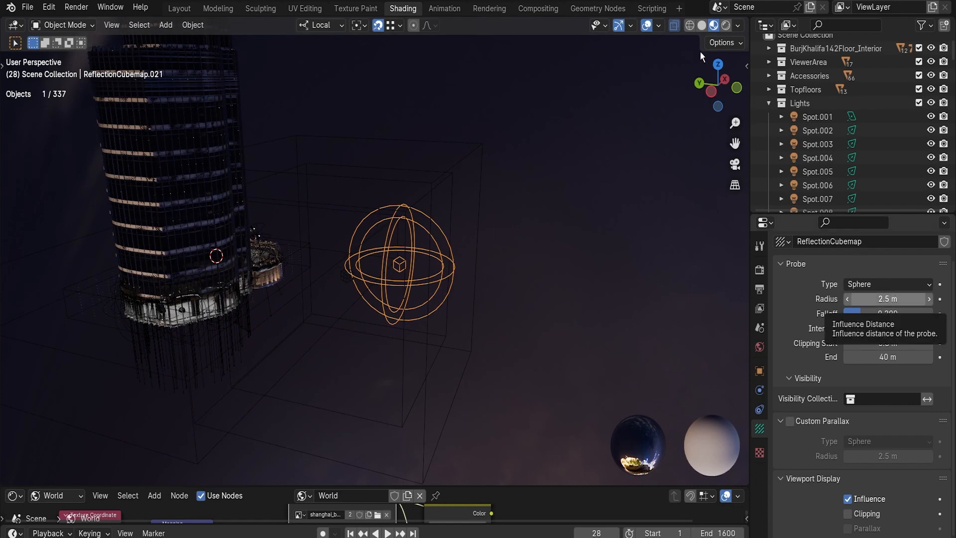
pyautogui.click(718, 65)
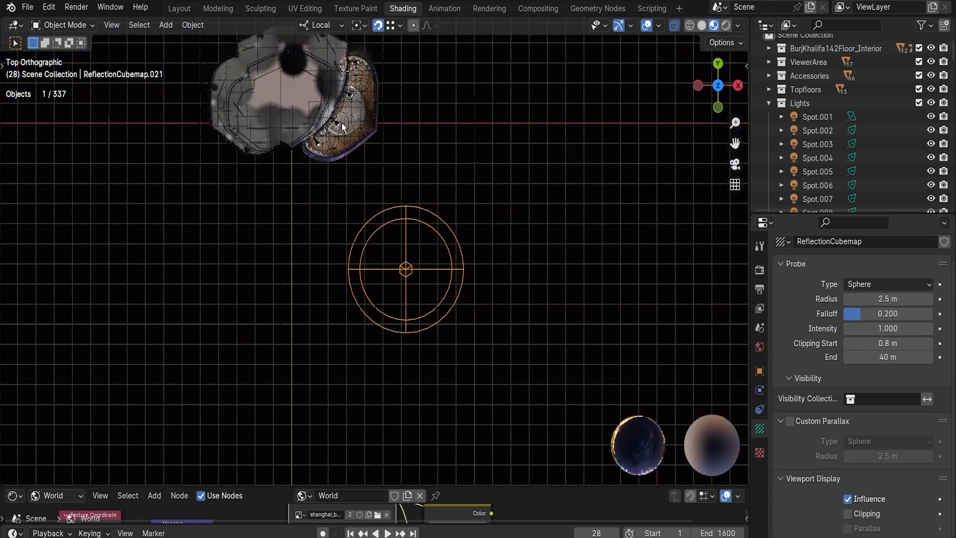
pyautogui.keyDown('shift'); pyautogui.moveTo(308, 109); pyautogui.dragTo(383, 185, button='middle'); pyautogui.keyUp('shift')
pyautogui.scroll(6, 343, 199)
pyautogui.keyDown('shift'); pyautogui.moveTo(426, 230); pyautogui.dragTo(447, 320, button='middle'); pyautogui.keyUp('shift')
pyautogui.keyDown('shift'); pyautogui.moveTo(344, 126); pyautogui.dragTo(373, 246, button='middle'); pyautogui.keyUp('shift')
pyautogui.hotkey('shift', 'z')
pyautogui.keyDown('shift'); pyautogui.moveTo(373, 136); pyautogui.dragTo(352, 289, button='middle'); pyautogui.keyUp('shift')
pyautogui.scroll(3, 395, 186)
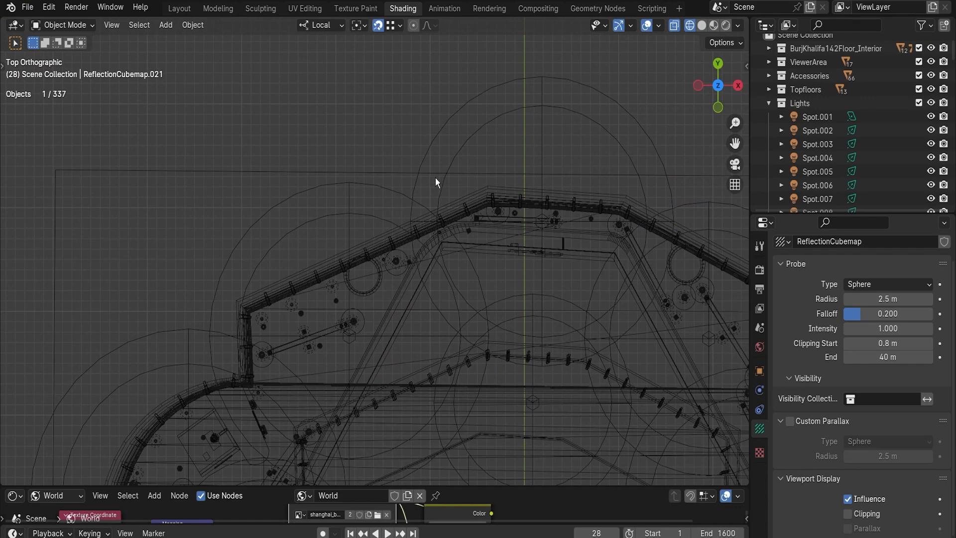
pyautogui.click(449, 183)
pyautogui.keyDown('shift'); pyautogui.click(417, 234); pyautogui.keyUp('shift')
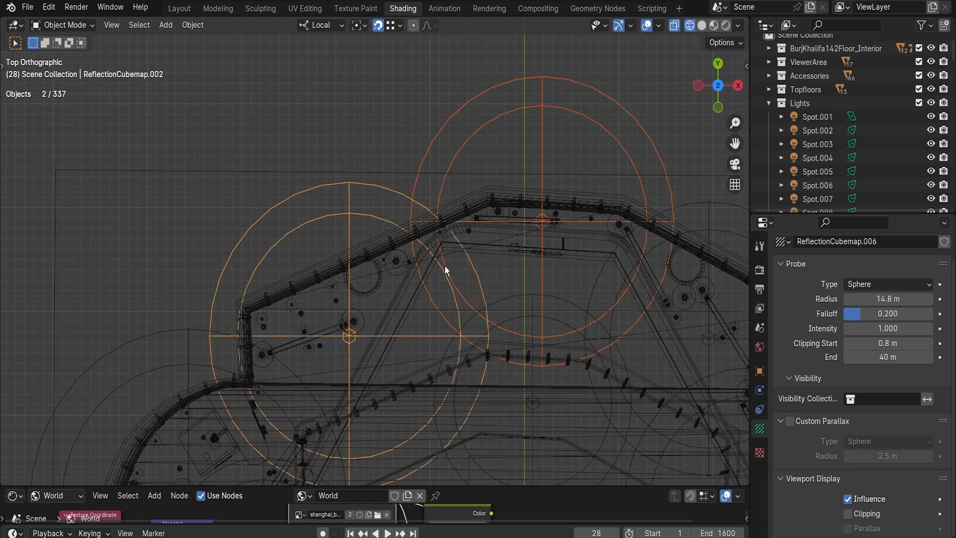
pyautogui.keyDown('shift'); pyautogui.moveTo(275, 326); pyautogui.dragTo(360, 214, button='middle'); pyautogui.keyUp('shift')
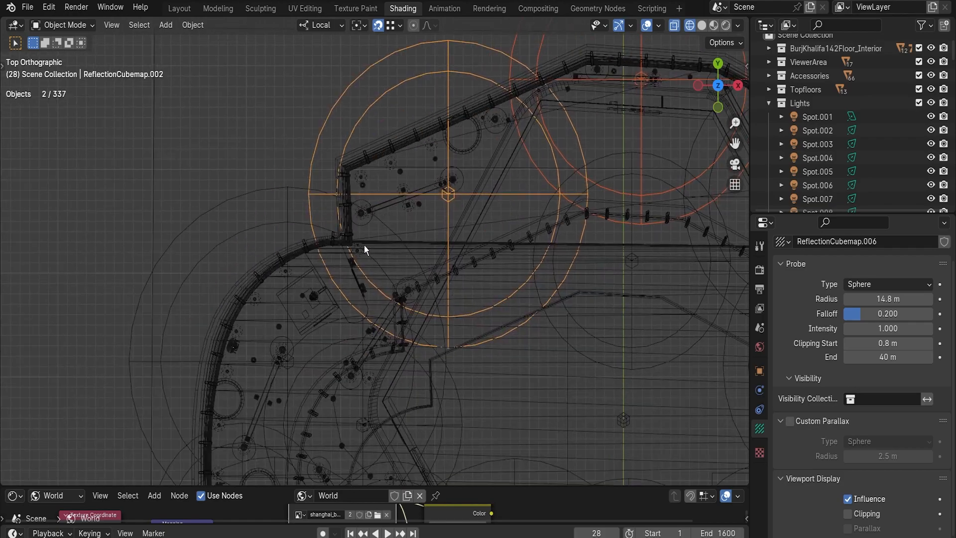
# Return to Material Preview shading and walk through the interior to examine the reflection spheres of its cubemaps
pyautogui.scroll(-6, 378, 245)
pyautogui.moveTo(464, 236); pyautogui.dragTo(407, 295, button='middle')
pyautogui.scroll(4, 357, 267)
pyautogui.moveTo(328, 264)
pyautogui.mouseDown(button='middle')
pyautogui.moveTo(351, 249)
pyautogui.moveTo(371, 259)
pyautogui.moveTo(284, 278)
pyautogui.moveTo(309, 269)
pyautogui.mouseUp(button='middle')
pyautogui.scroll(3, 371, 259)
pyautogui.click(714, 25)
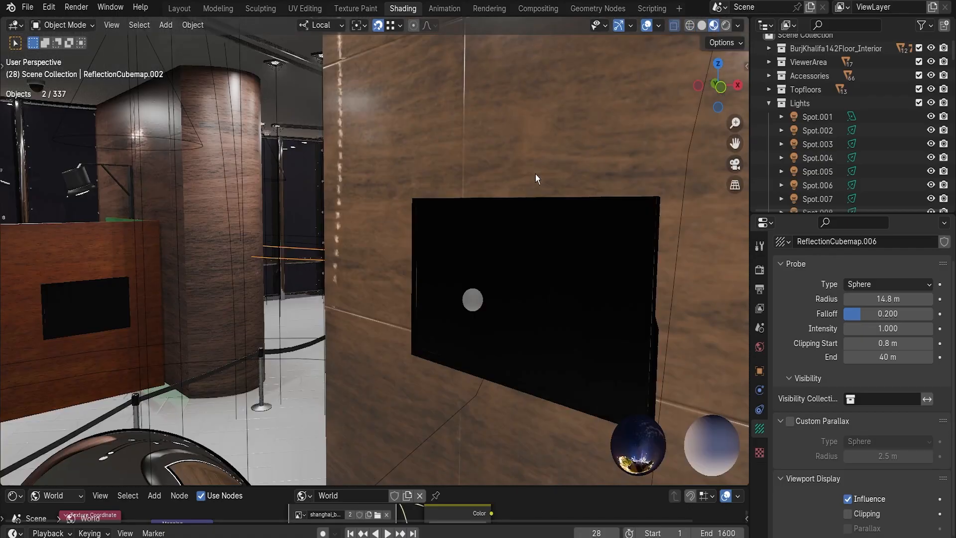
pyautogui.hotkey('shift', '`')
pyautogui.press('w')
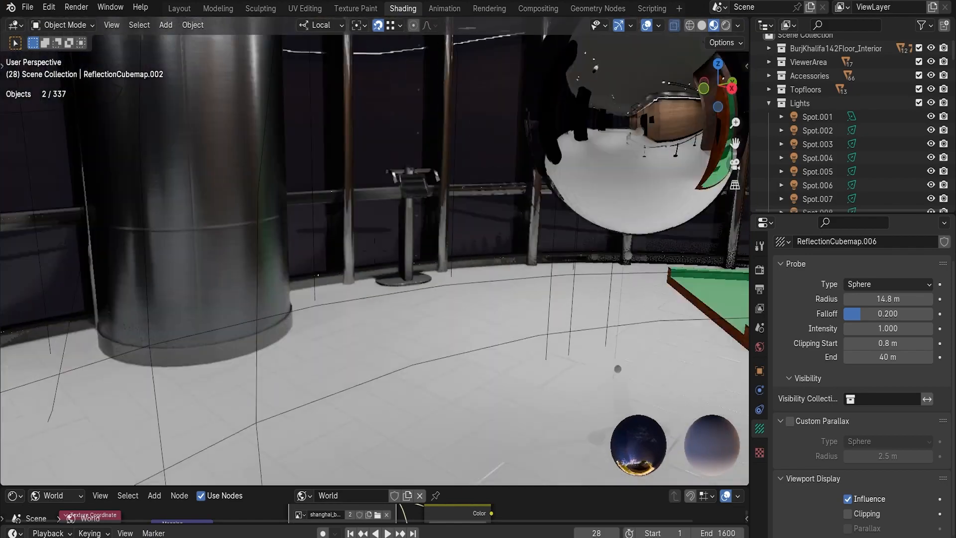
pyautogui.press('w')
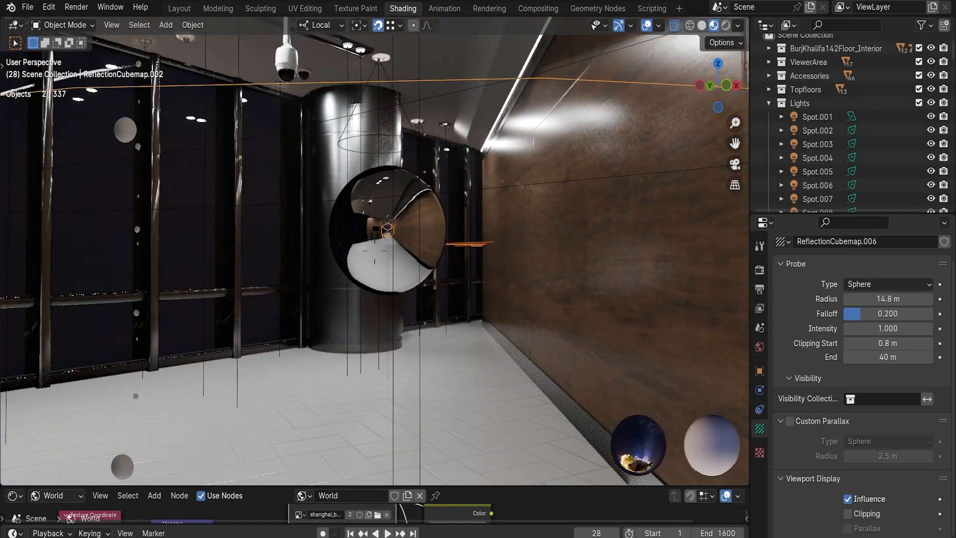
pyautogui.press('w')
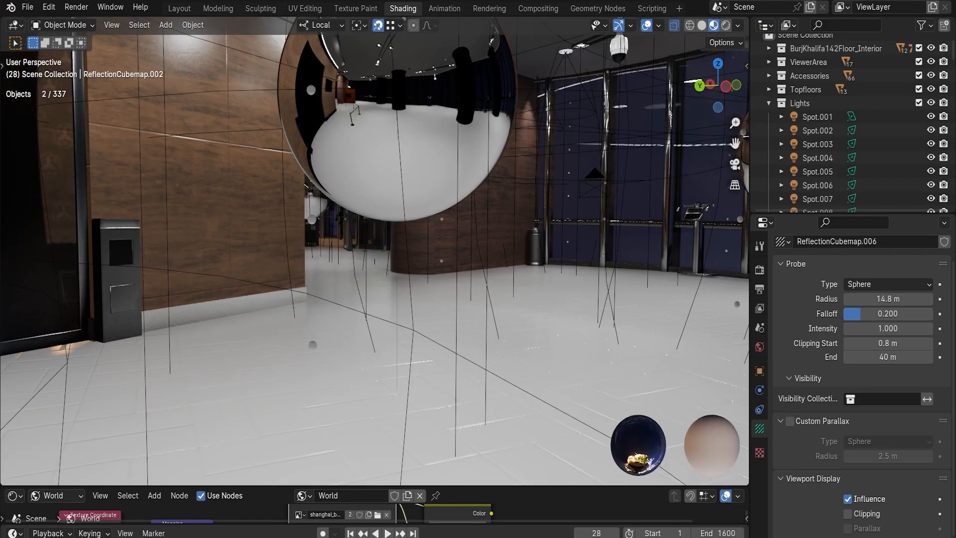
pyautogui.press('w')
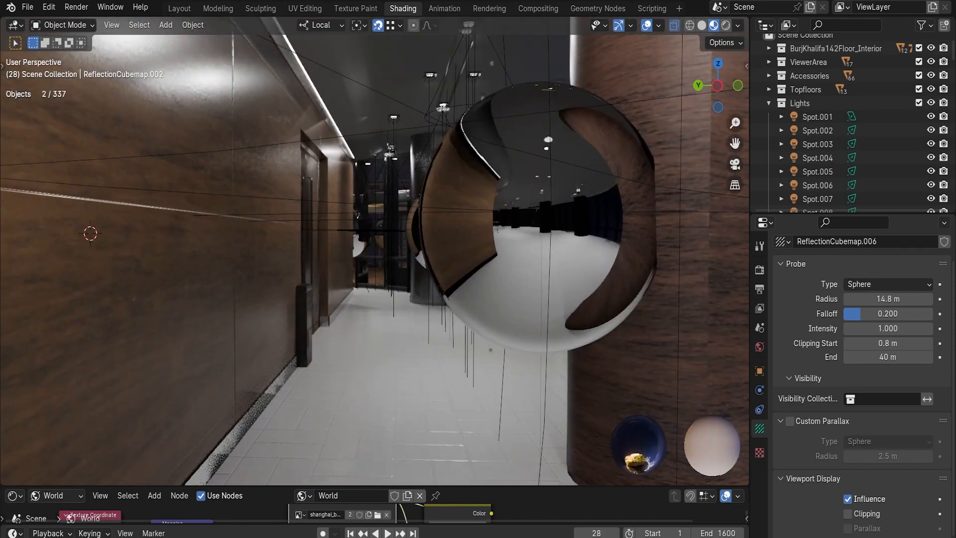
pyautogui.press('w')
pyautogui.click(347, 215)
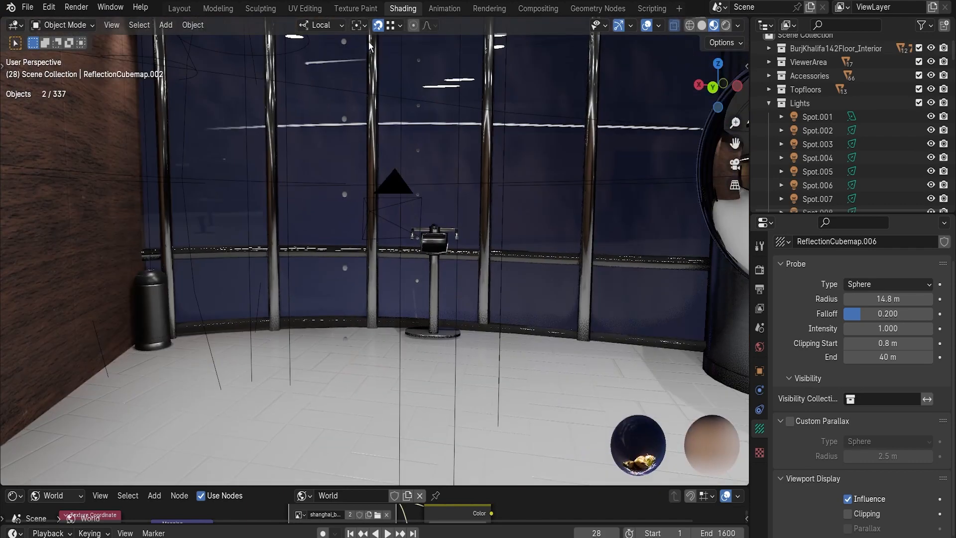
# Hide the viewport overlays and gizmos and walk past the columns and windows to examine the baked reflections
pyautogui.click(647, 27)
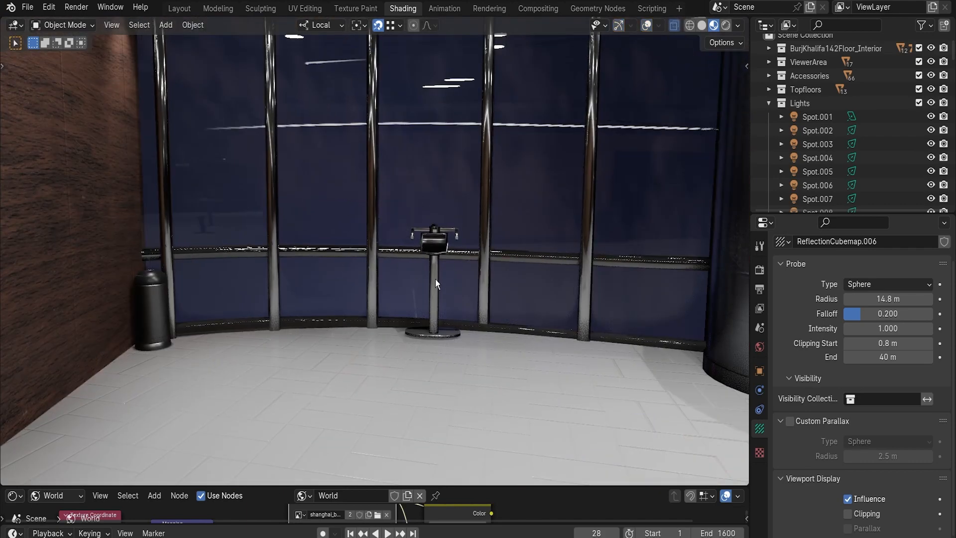
pyautogui.hotkey('shift', '`')
pyautogui.press('s')
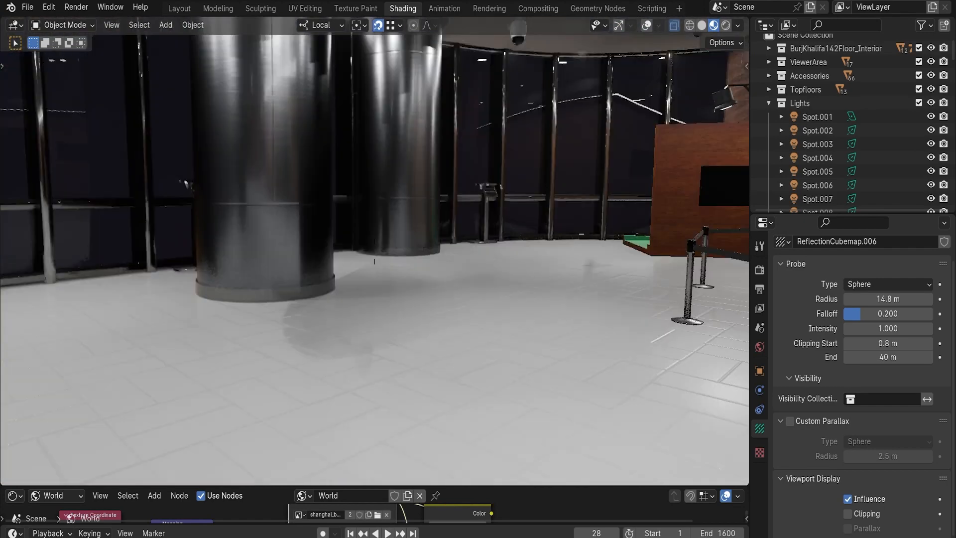
pyautogui.press('w')
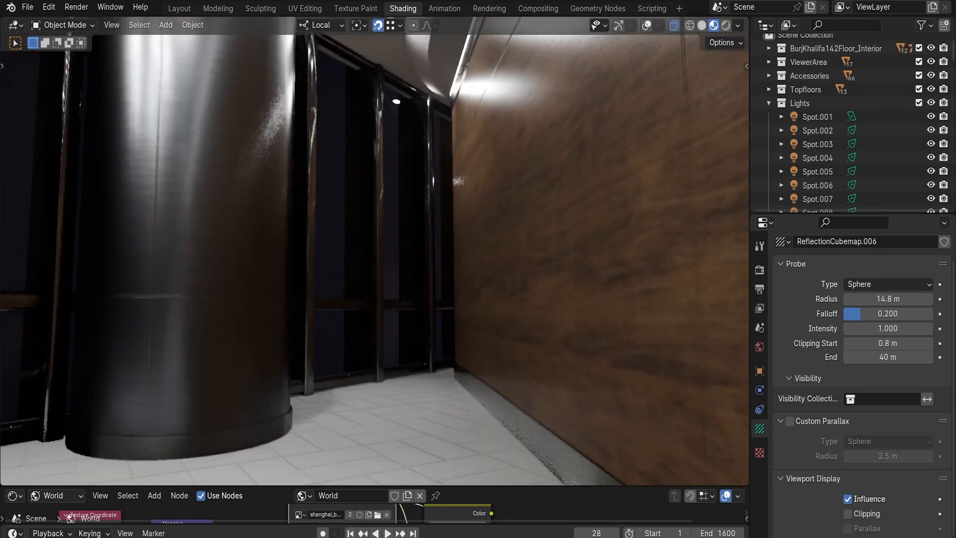
pyautogui.press('w')
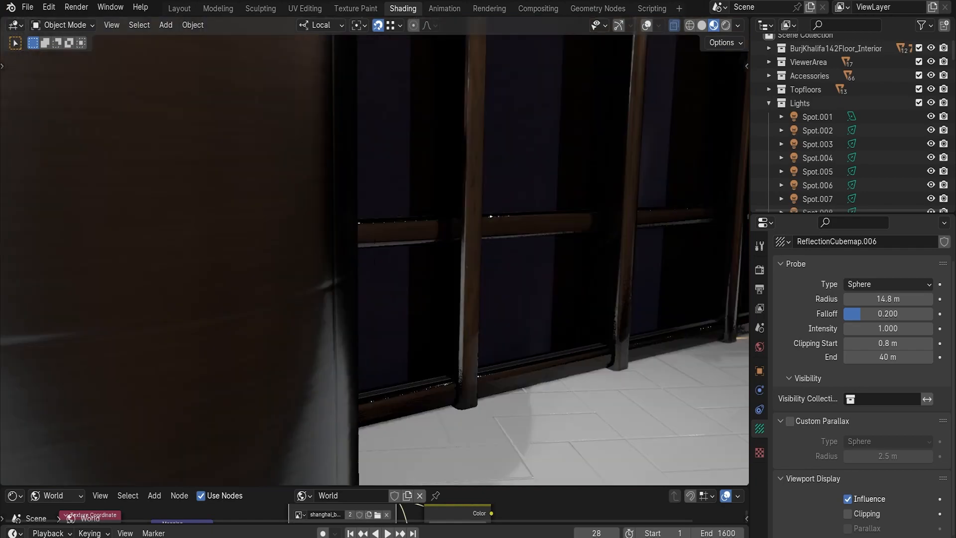
pyautogui.click(436, 279)
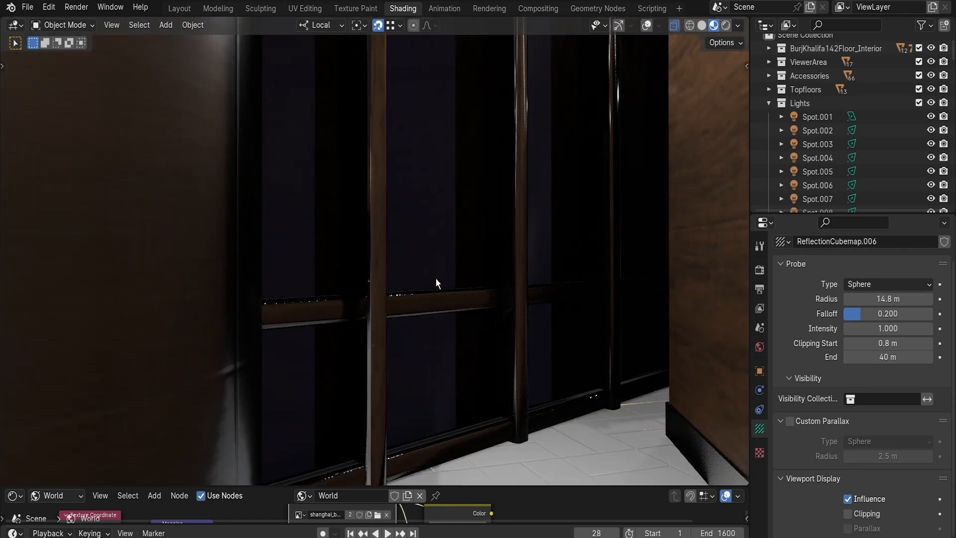